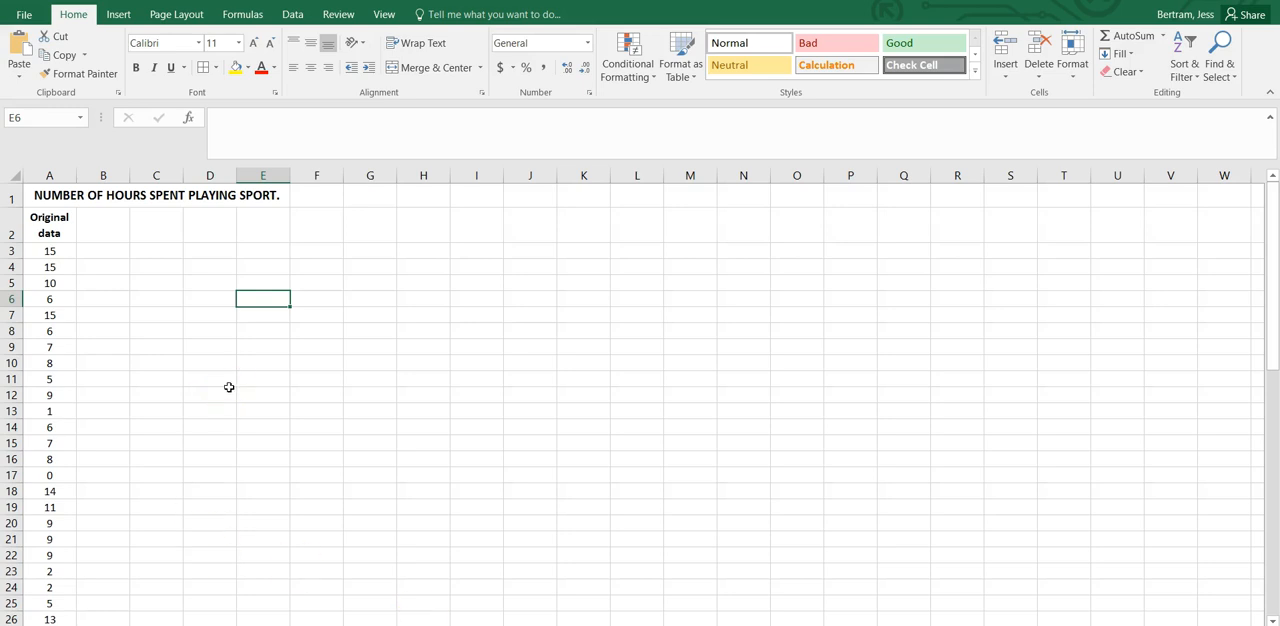
Examine the original data in column A from its first entry to its last.
scroll(117, 302, "down", 1)
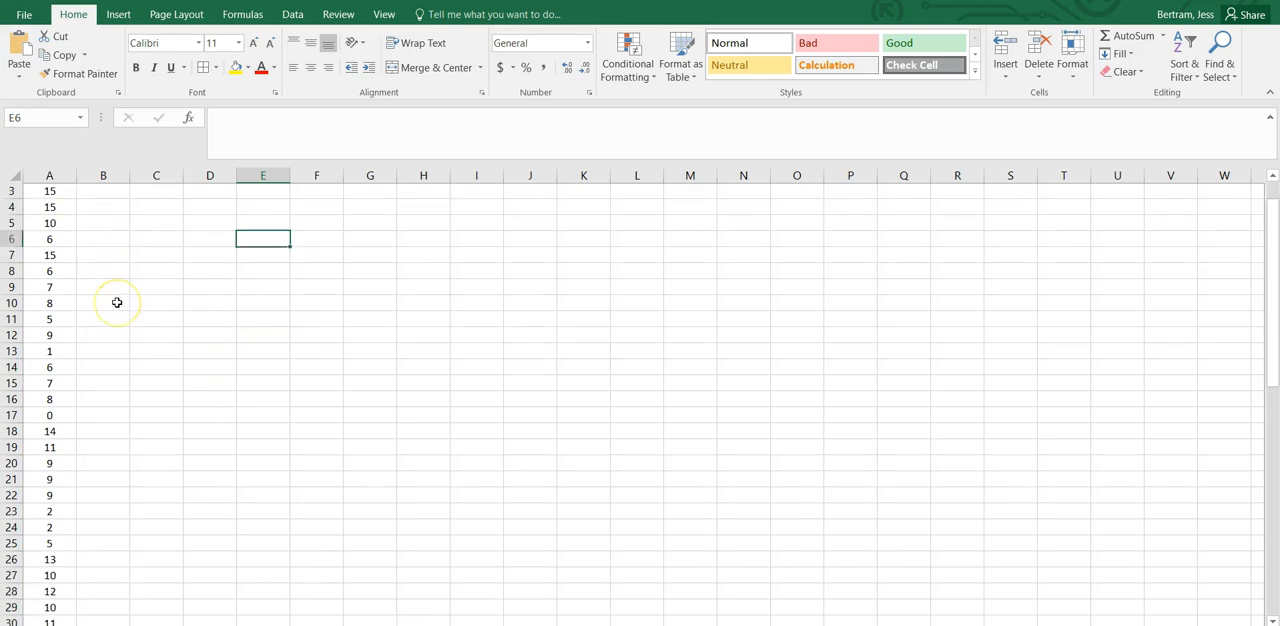
scroll(117, 302, "down", 10)
scroll(117, 302, "down", 4)
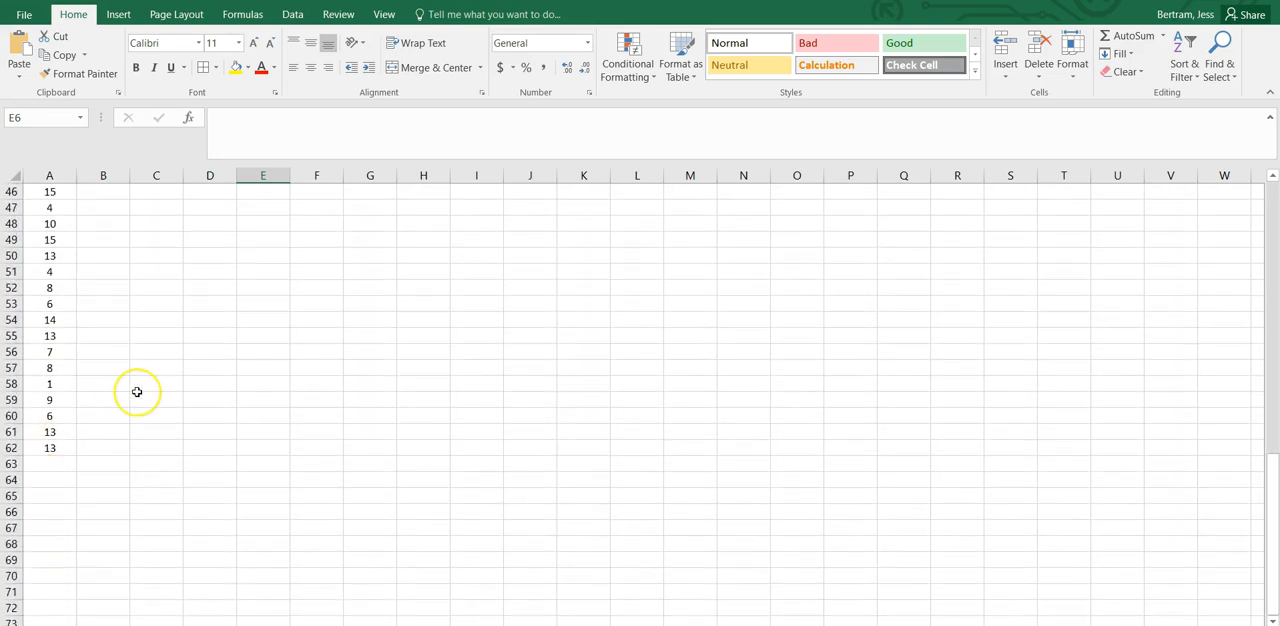
scroll(137, 391, "up", 15)
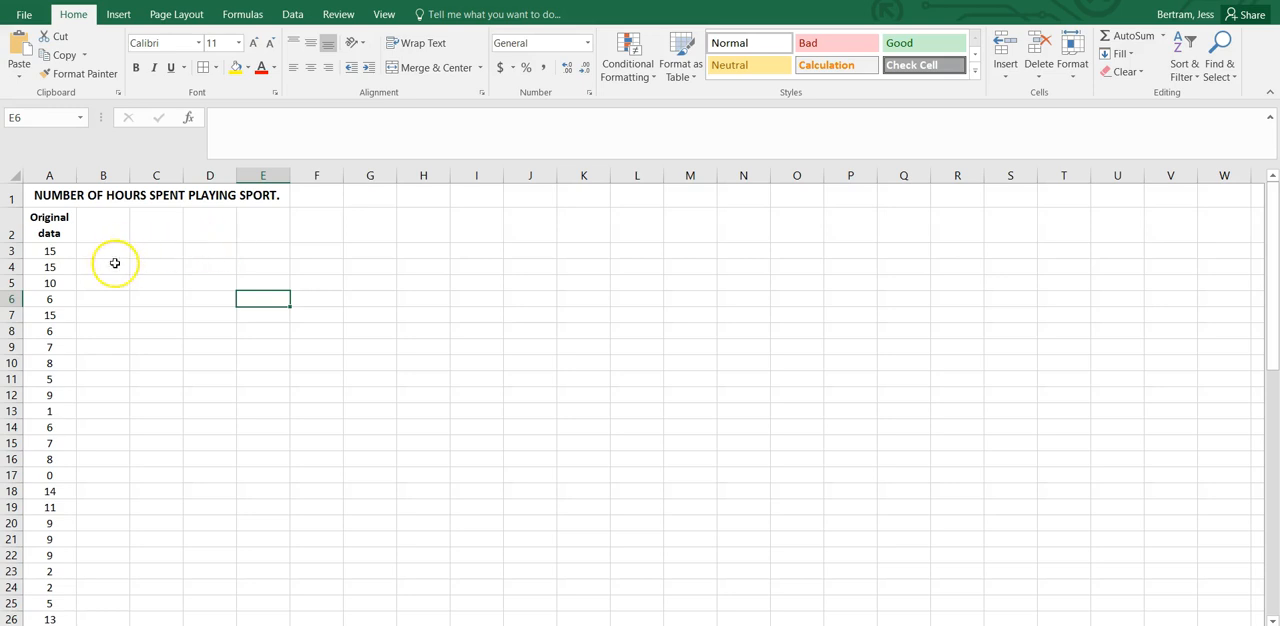
scroll(110, 273, "down", 15)
scroll(110, 273, "down", 3)
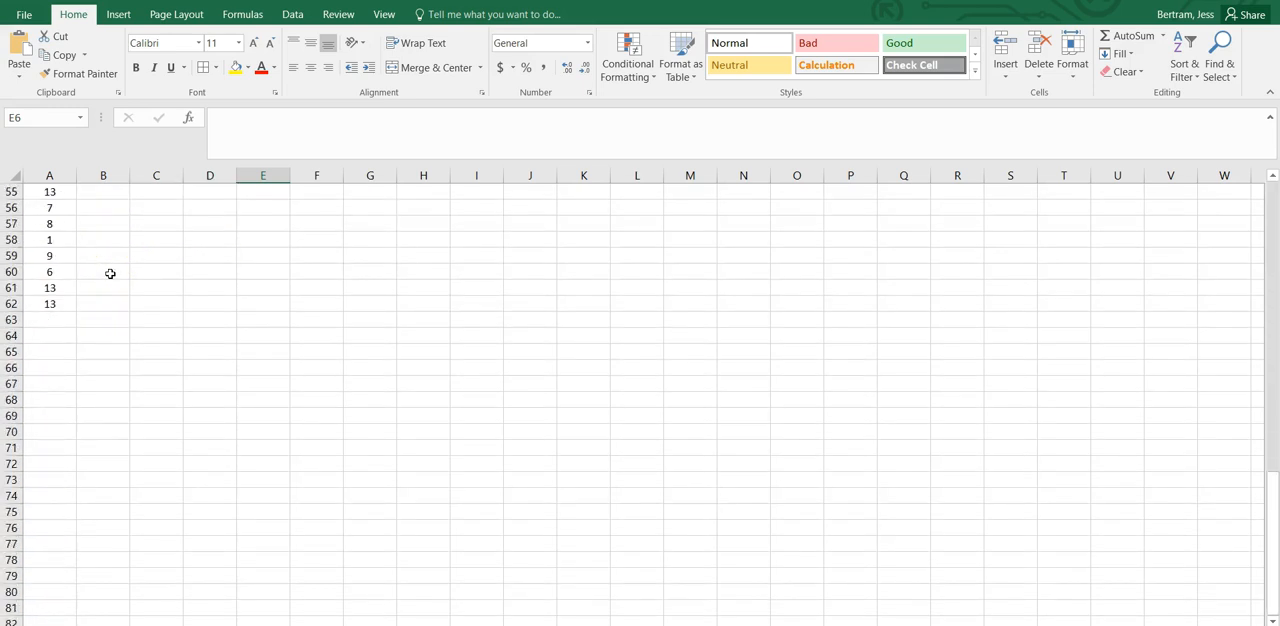
left_click(34, 303)
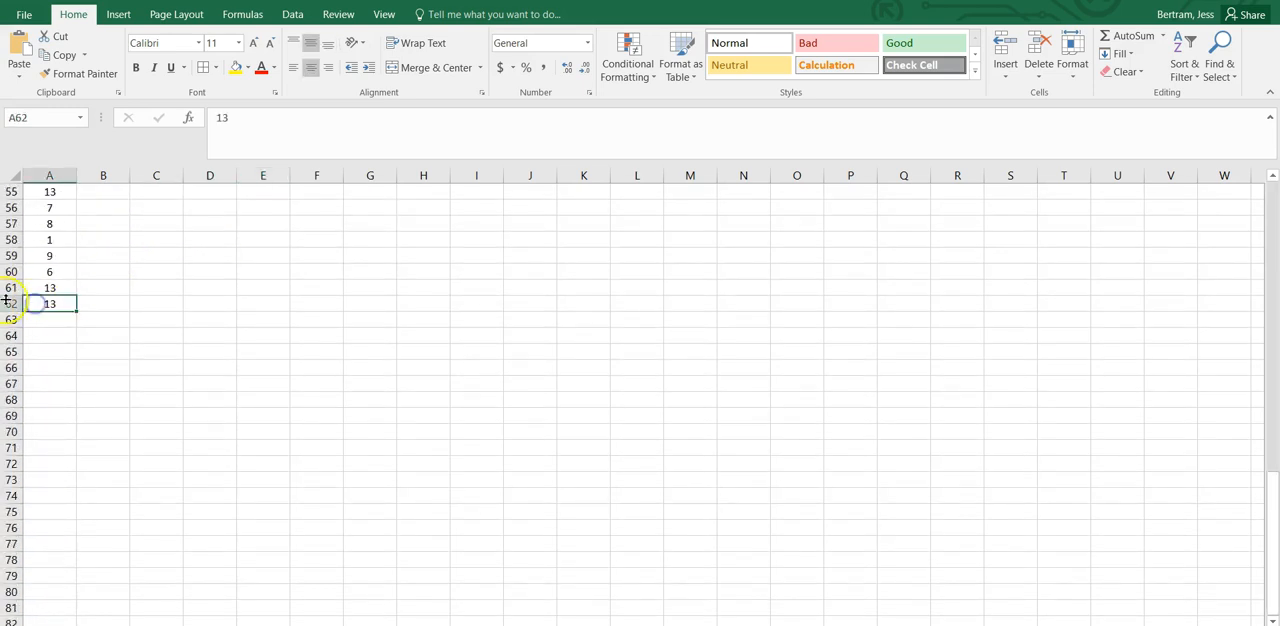
scroll(55, 314, "up", 18)
left_click(37, 249)
scroll(188, 312, "down", 1)
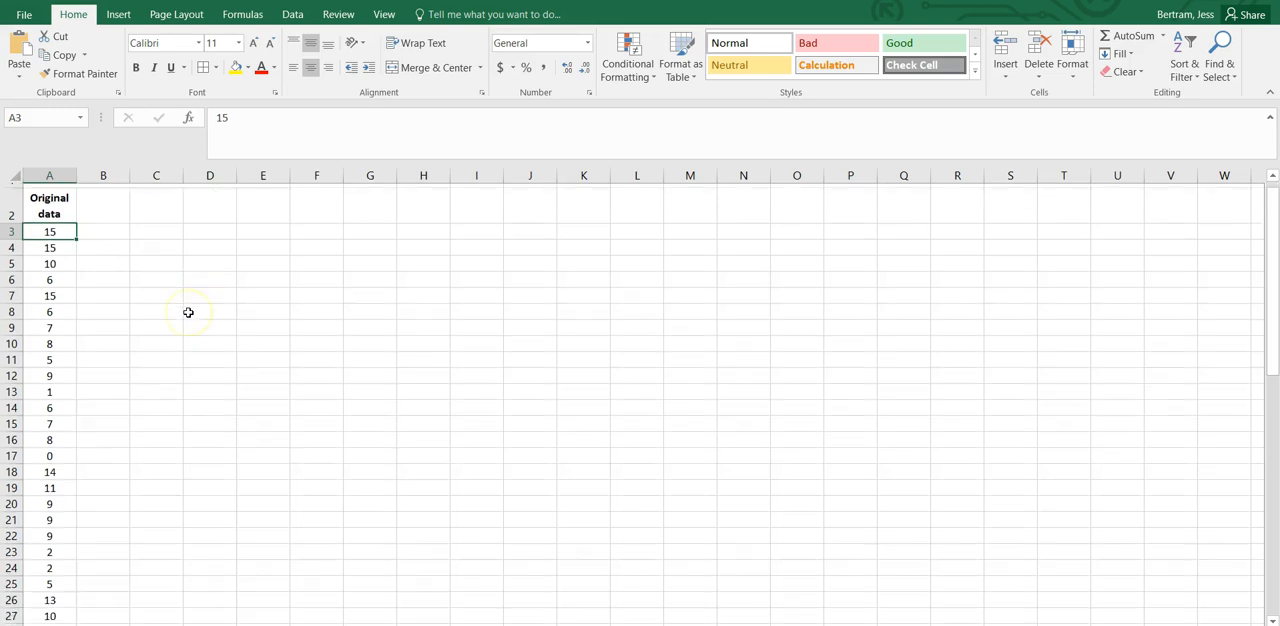
scroll(188, 312, "down", 18)
scroll(188, 312, "up", 14)
scroll(188, 312, "up", 5)
Count the entries of the original data in cell B3 with the formula =COUNT(A3:A62).
left_click(114, 249)
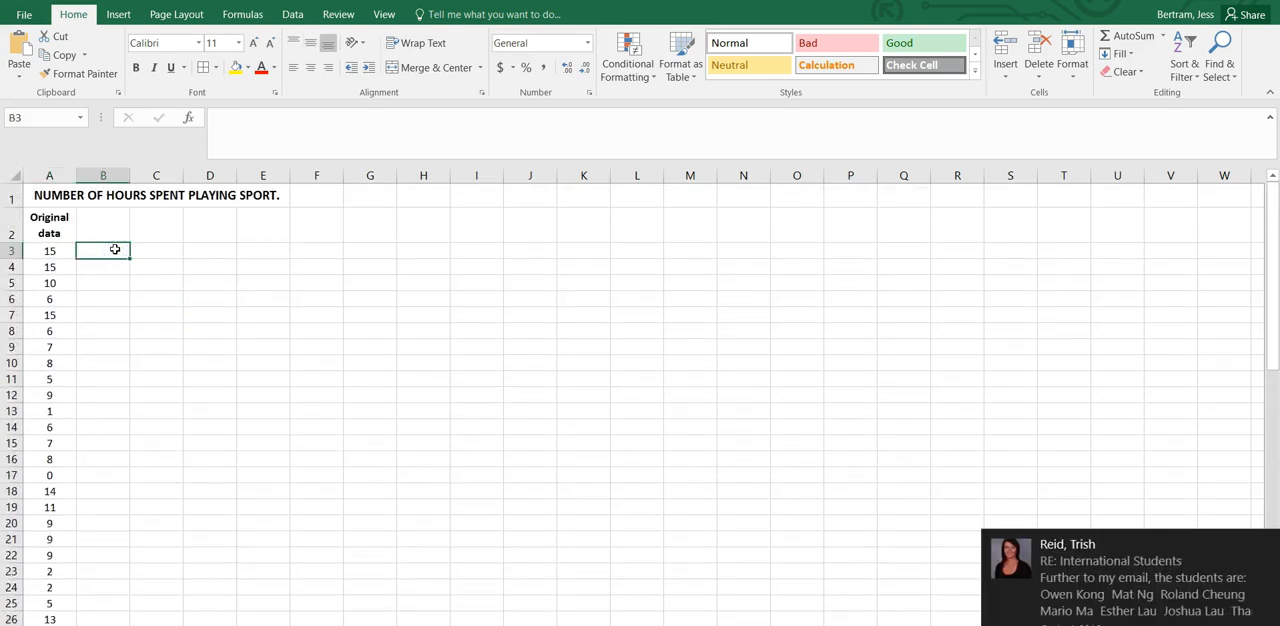
type("=COUNT(")
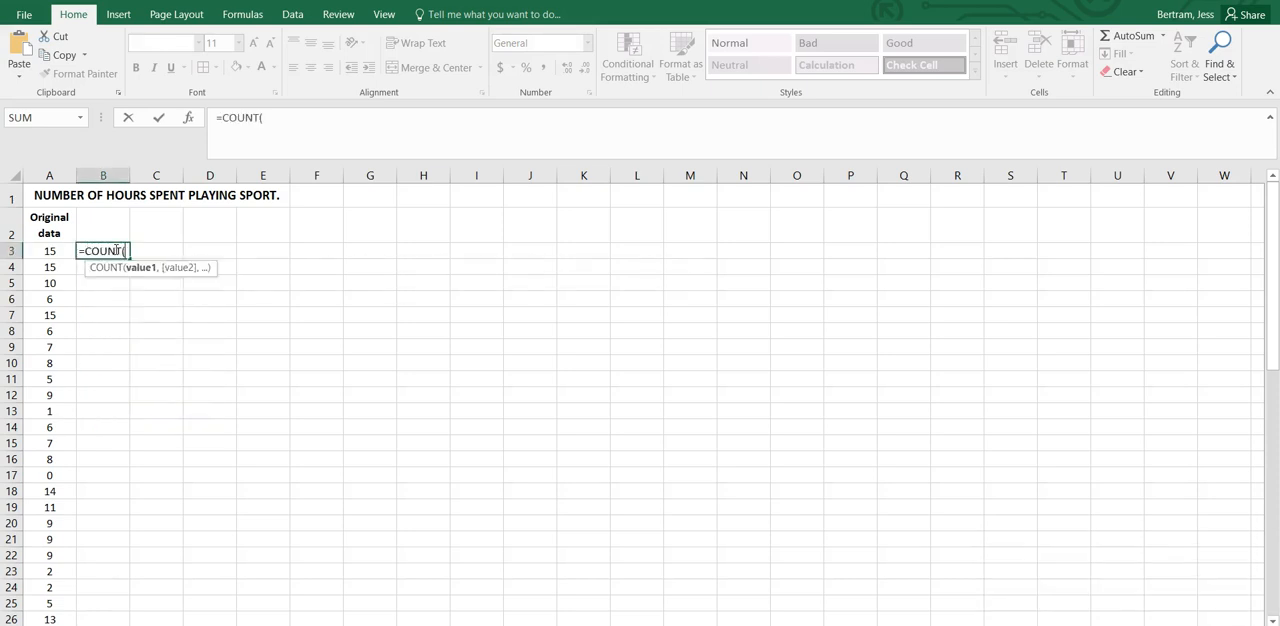
left_click_drag(50, 251, 44, 593)
key("Return")
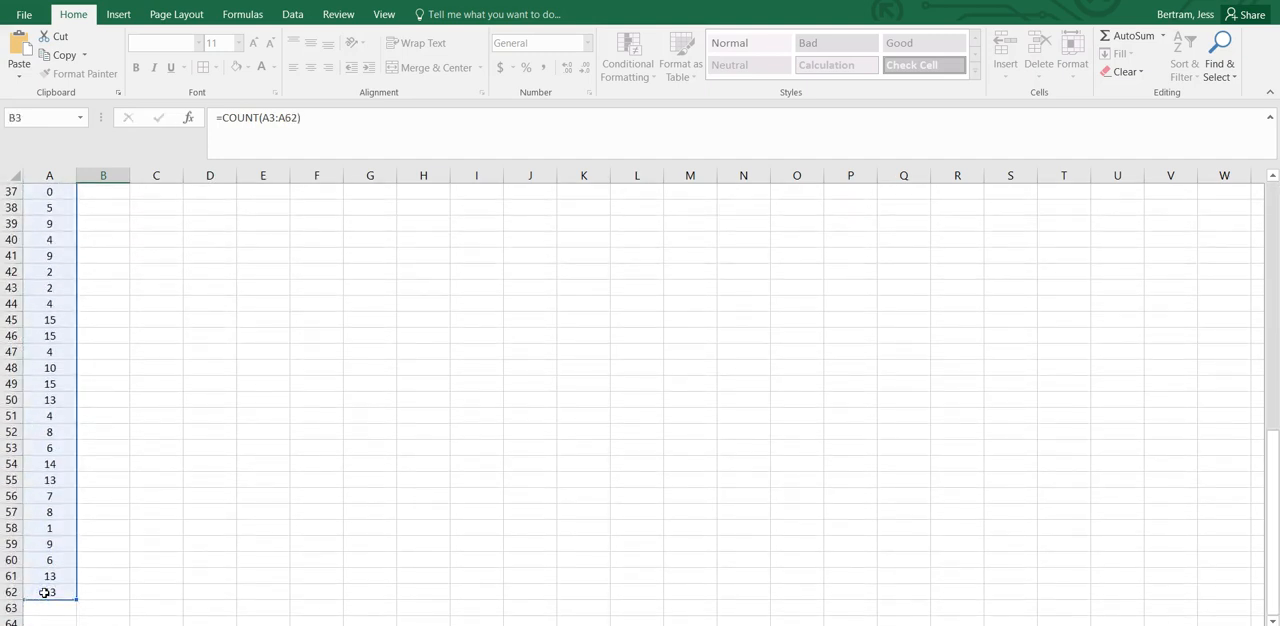
scroll(44, 593, "up", 1)
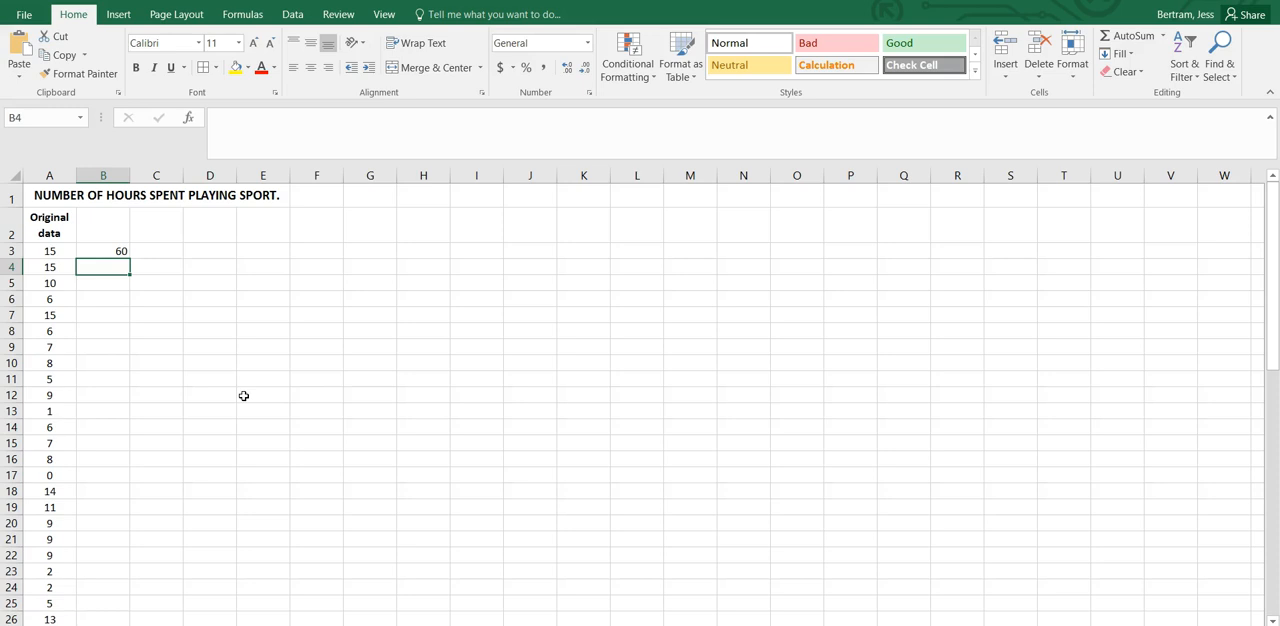
Browse the complete list of available functions for cell B4 without inserting one.
type("=")
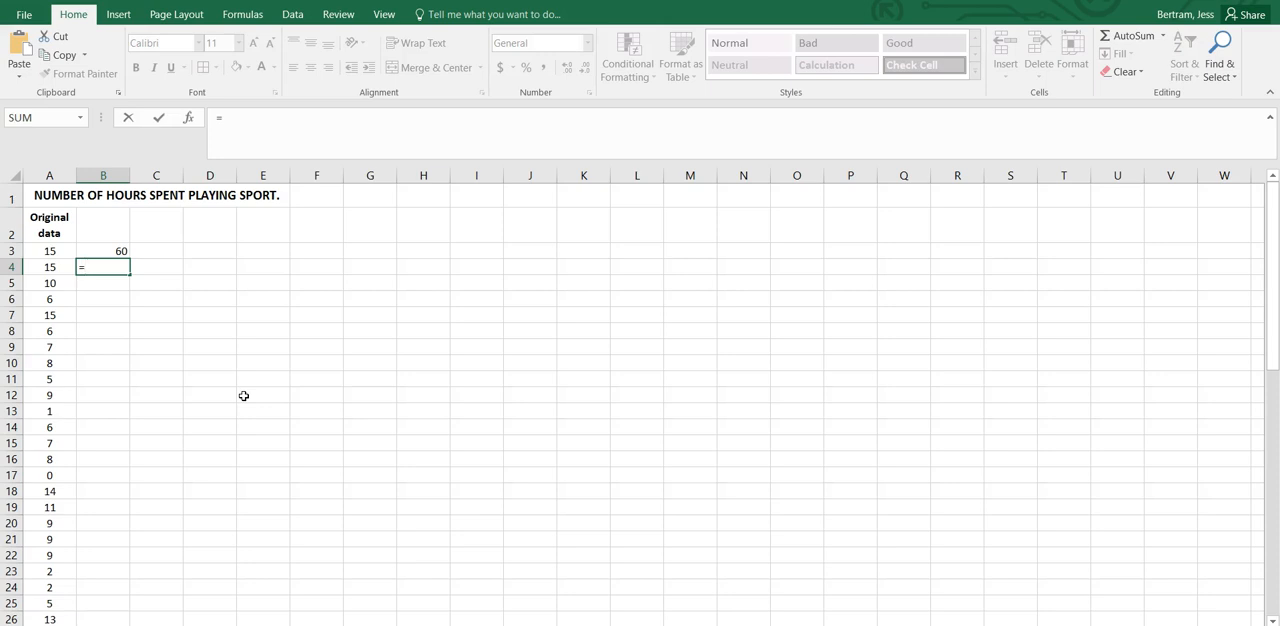
left_click(82, 119)
left_click(82, 119)
left_click(81, 118)
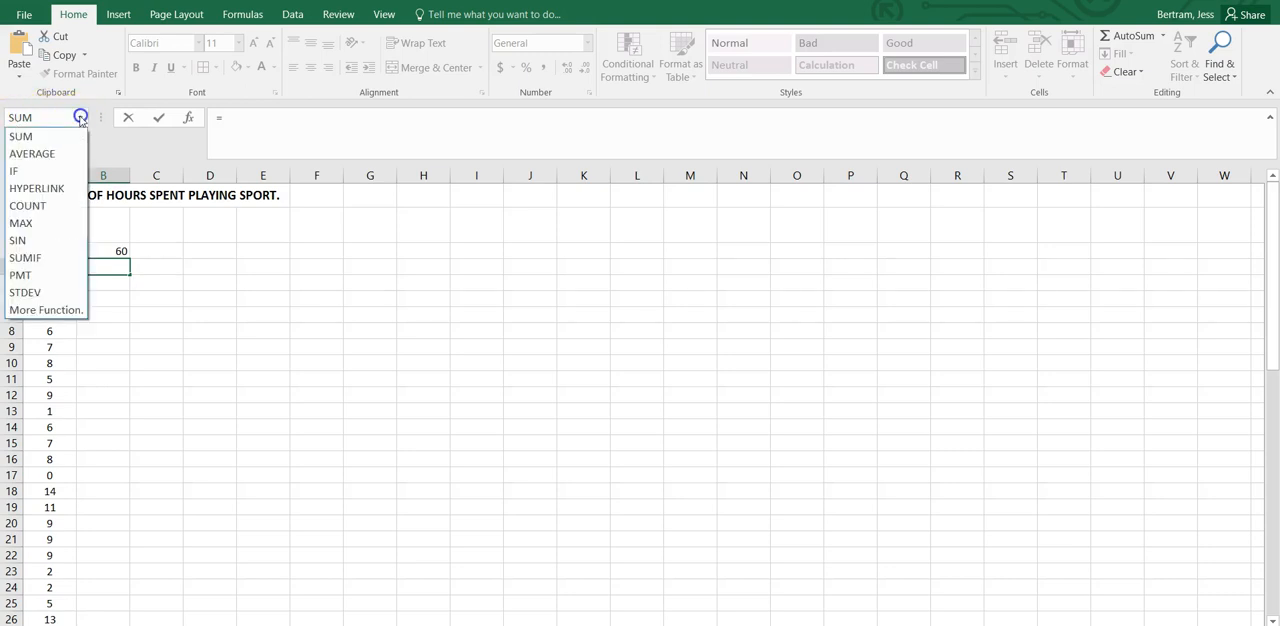
left_click(33, 312)
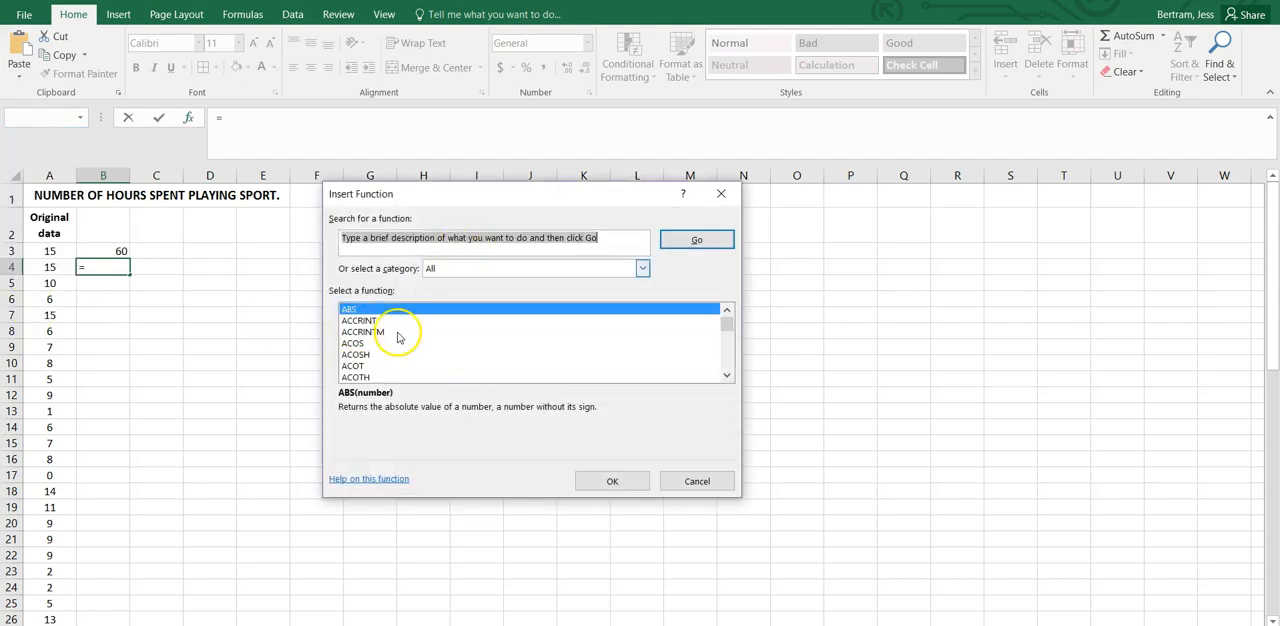
left_click_drag(727, 327, 727, 376)
left_click(695, 485)
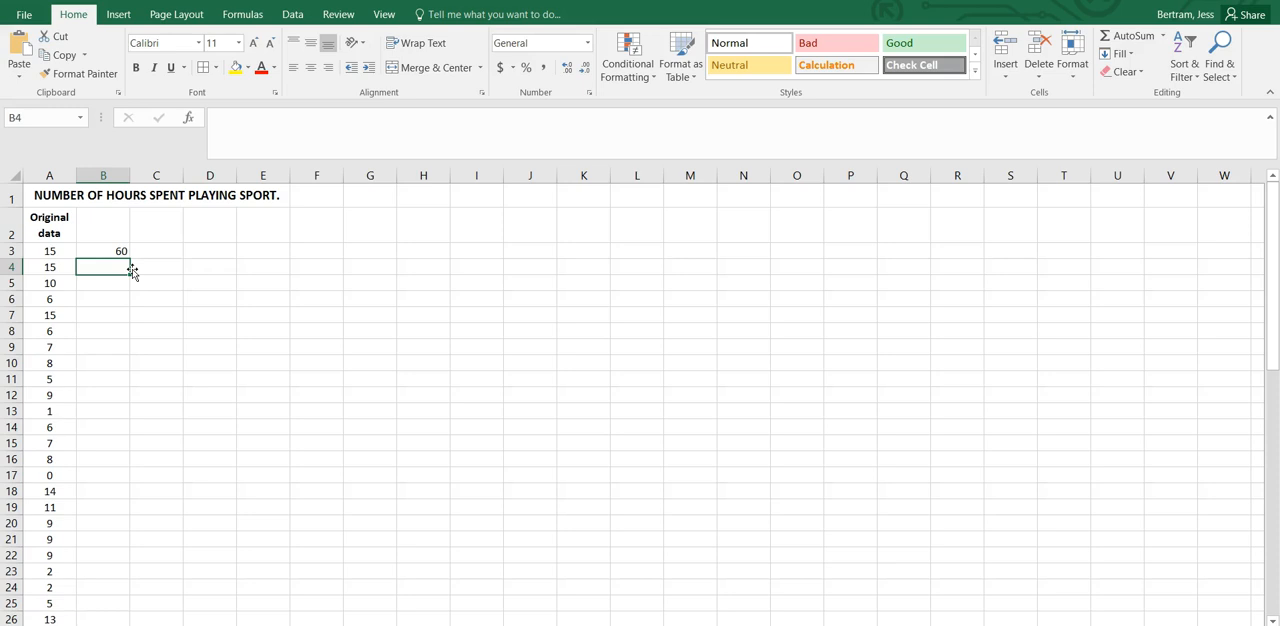
type("=COUNT")
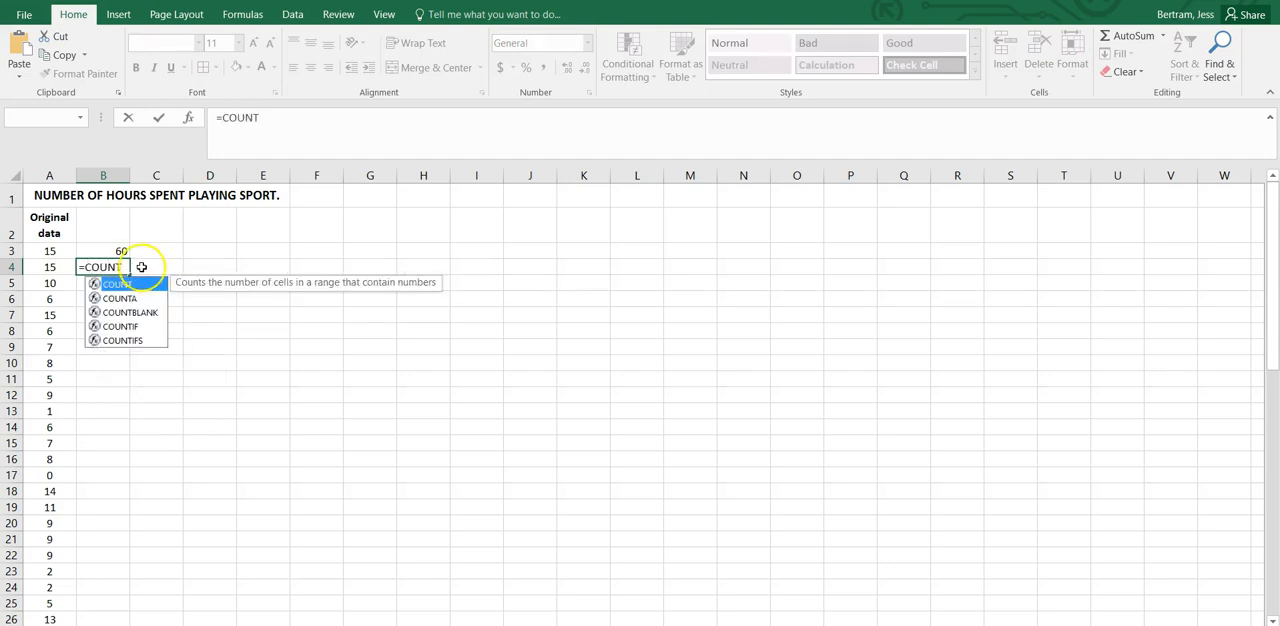
key("BackSpace")
key("BackSpace")
key("BackSpace")
key("BackSpace")
key("Escape")
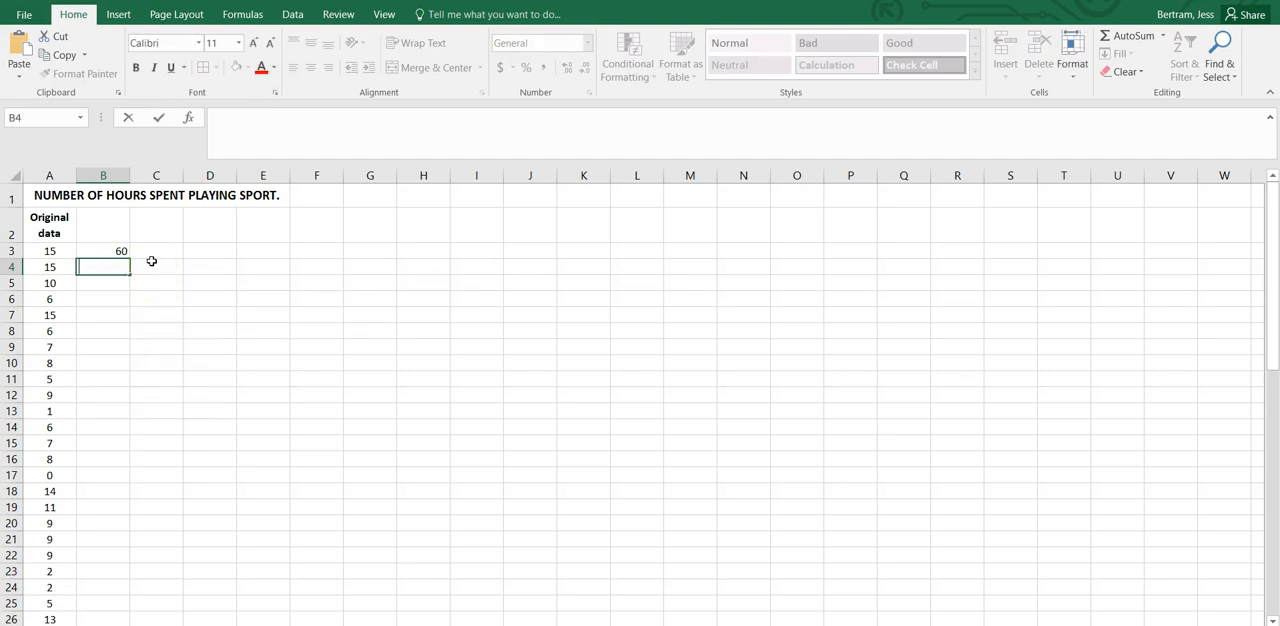
Look through the Math & Trig and Statistical categories of the function library.
left_click(242, 17)
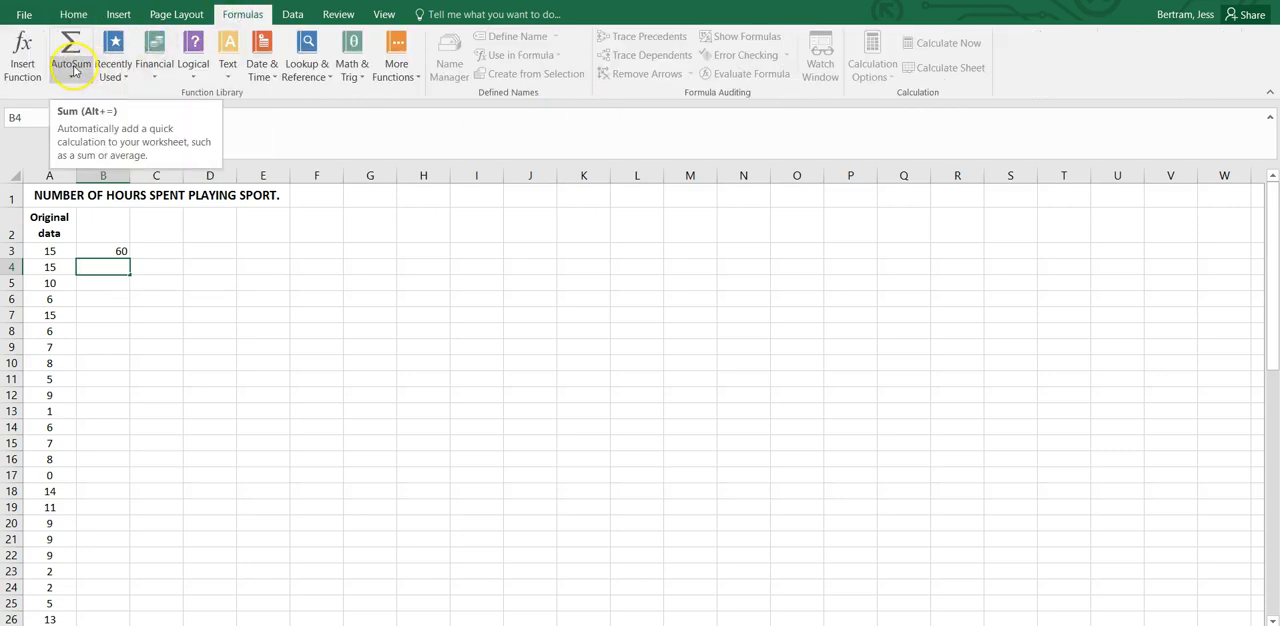
left_click(368, 76)
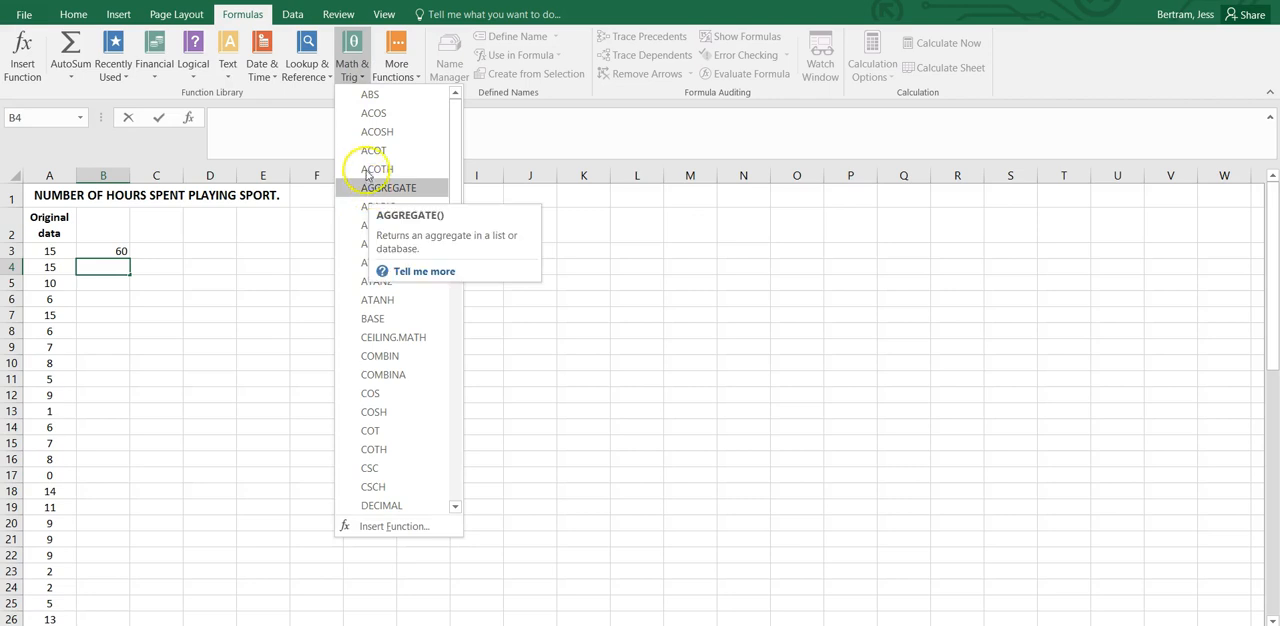
scroll(400, 257, "down", 10)
scroll(414, 371, "down", 6)
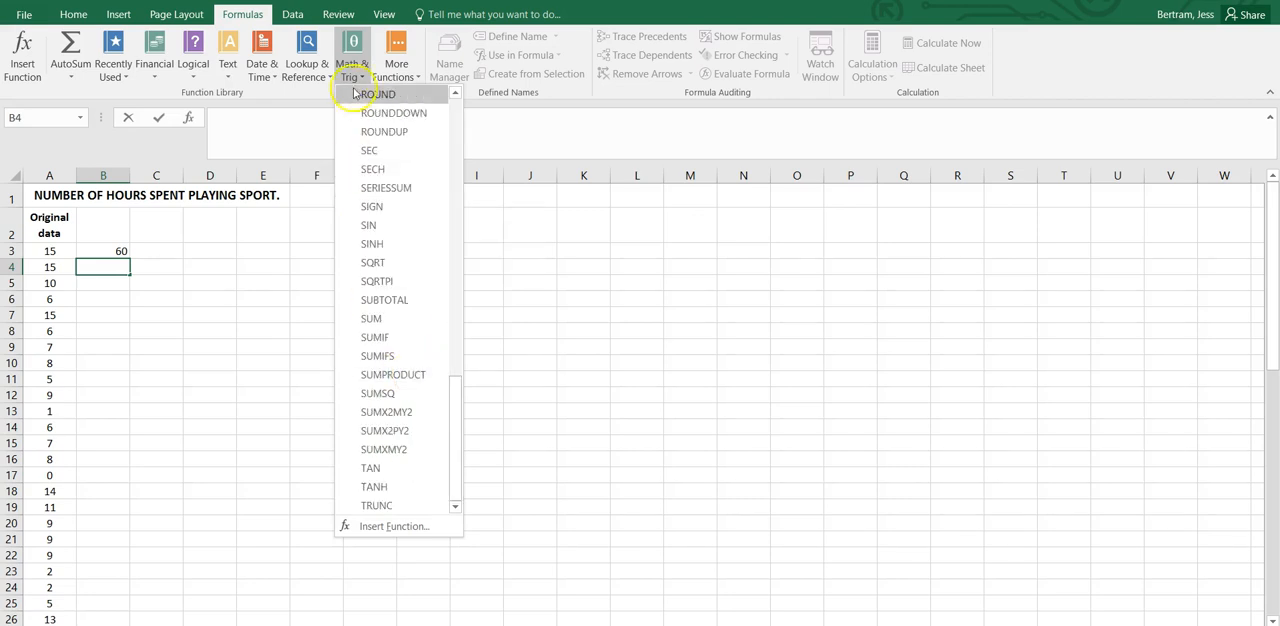
left_click(314, 74)
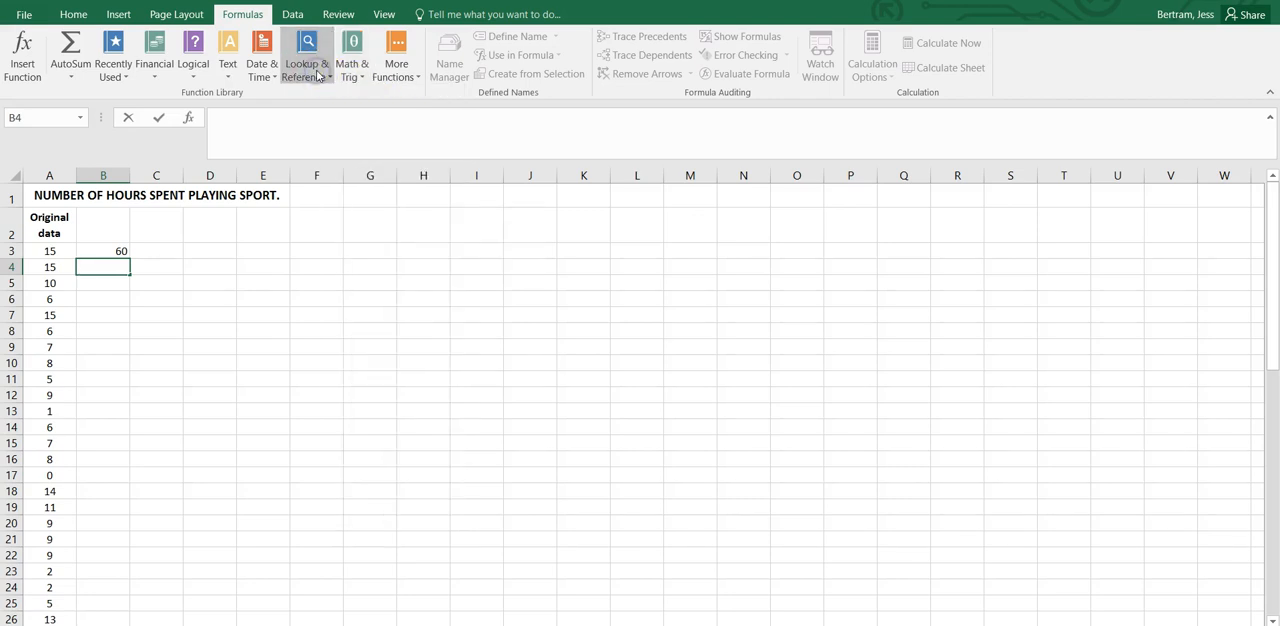
left_click(400, 75)
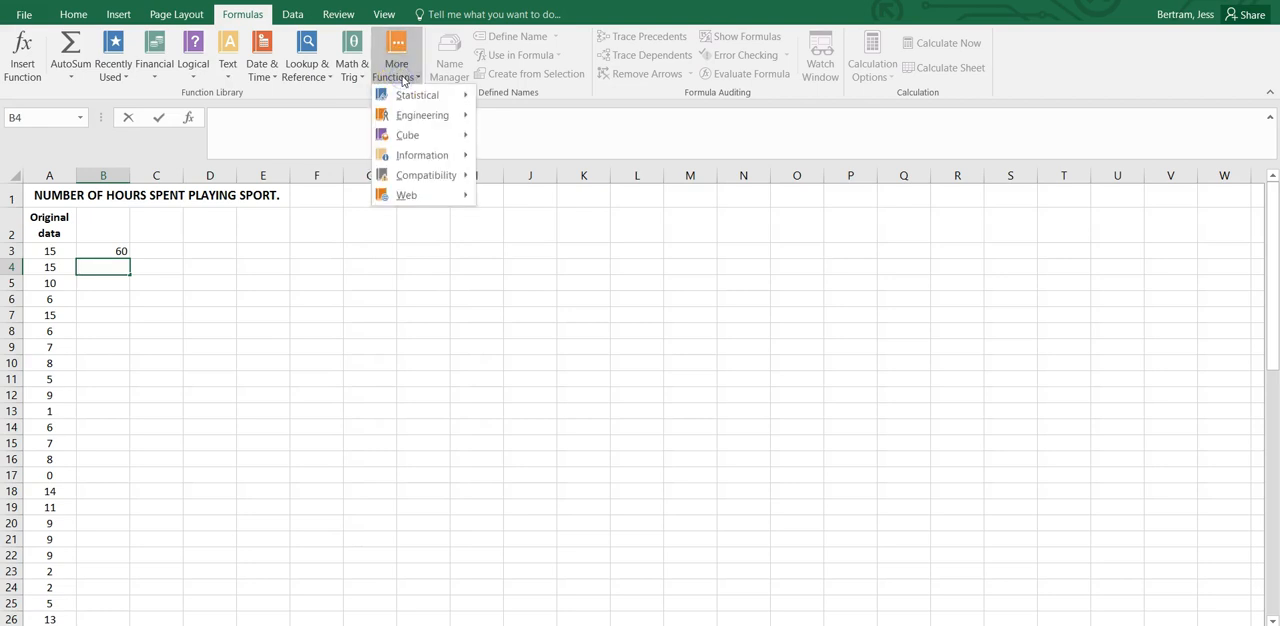
left_click(410, 98)
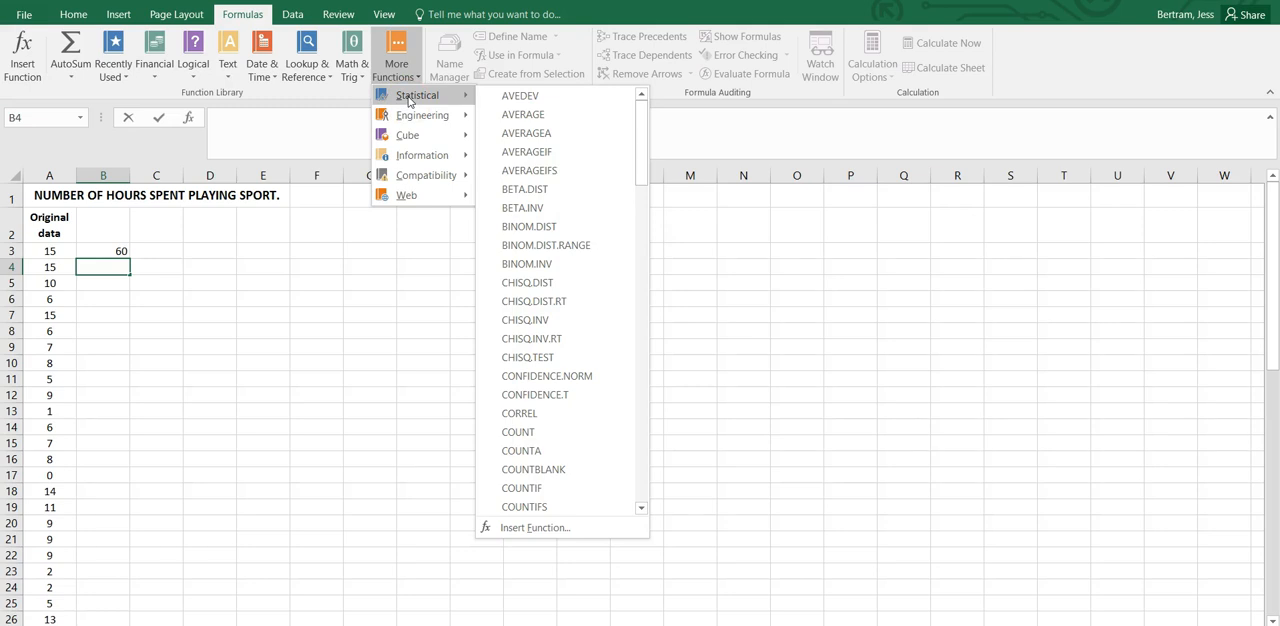
Total the original data in cell B4 with the formula =SUM(A3:A62).
left_click(102, 267)
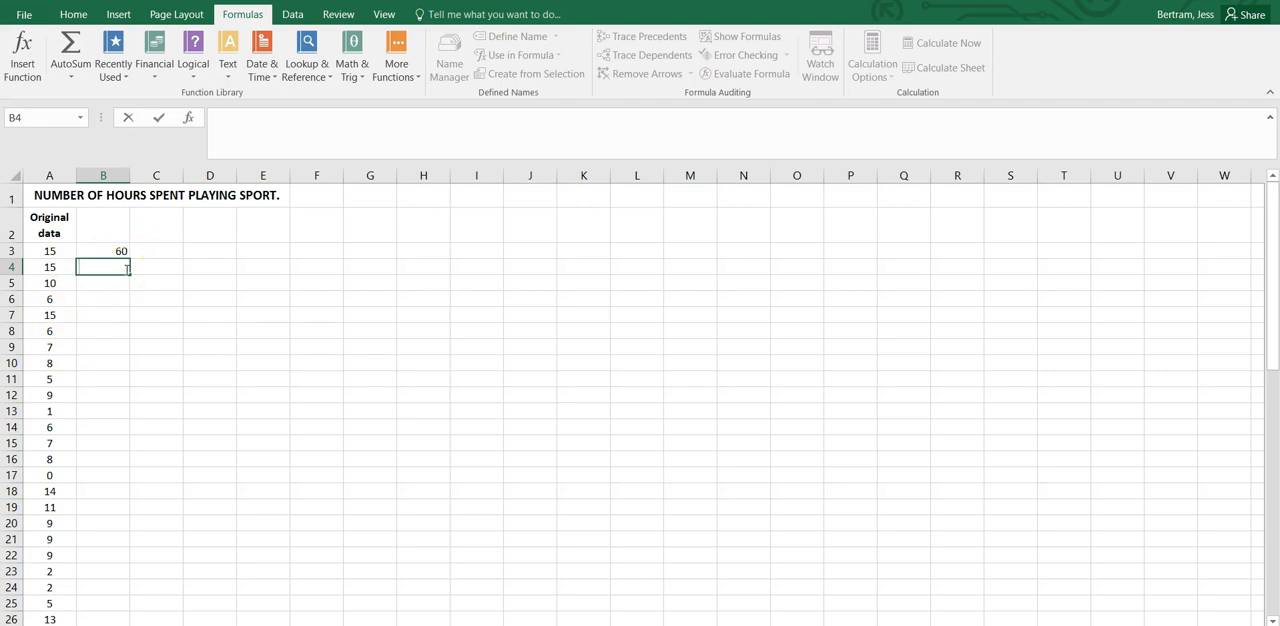
type("=SUM")
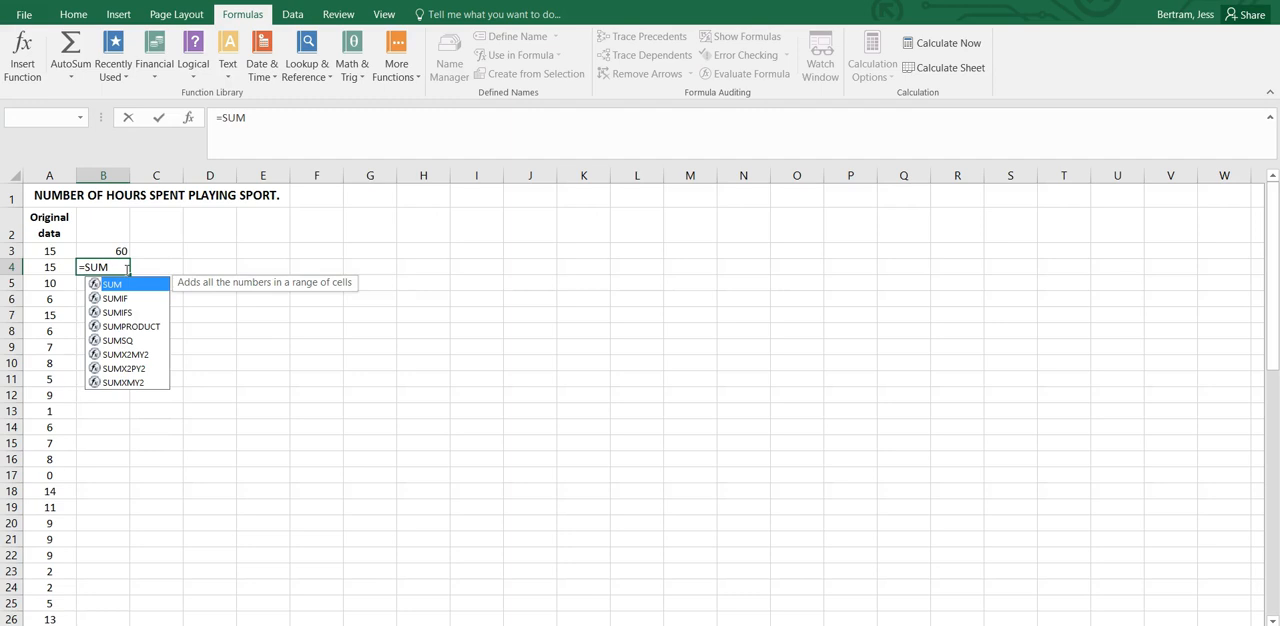
type("(")
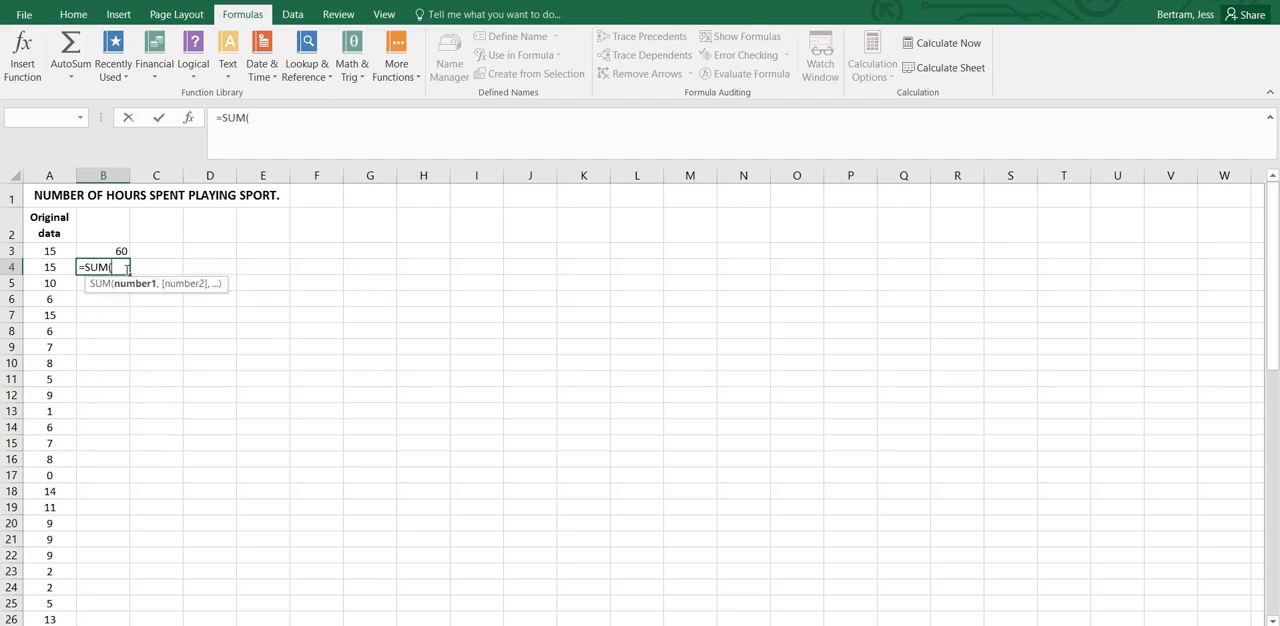
left_click_drag(50, 251, 63, 443)
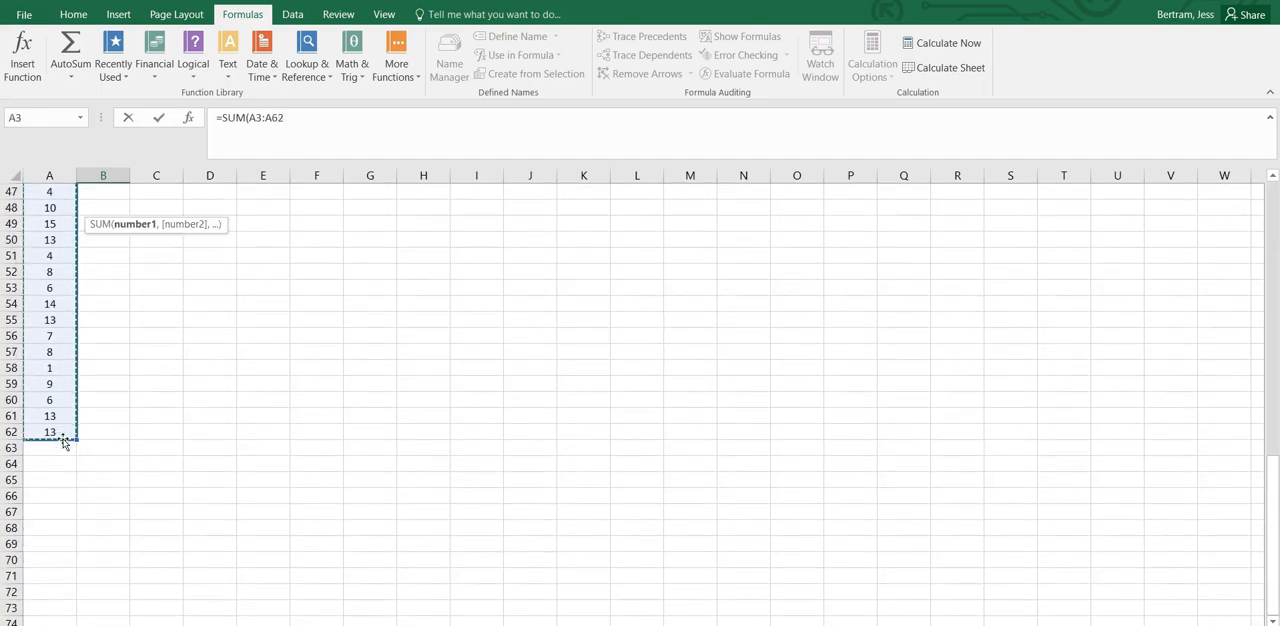
type(")")
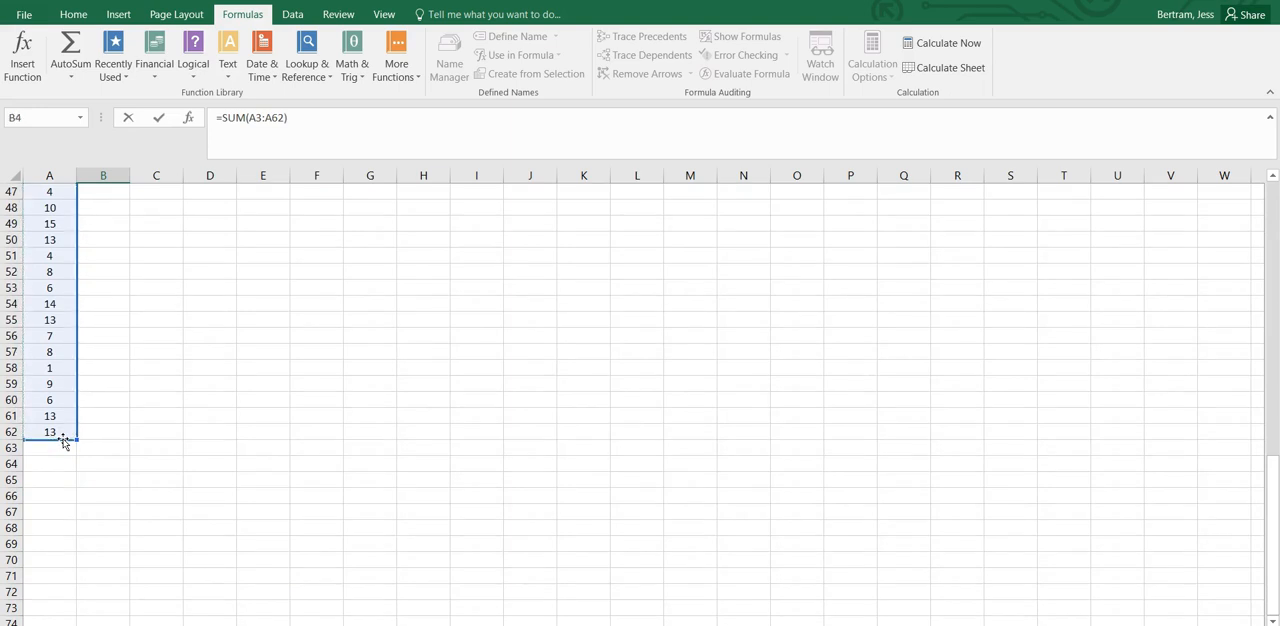
key("Return")
scroll(62, 438, "up", 2)
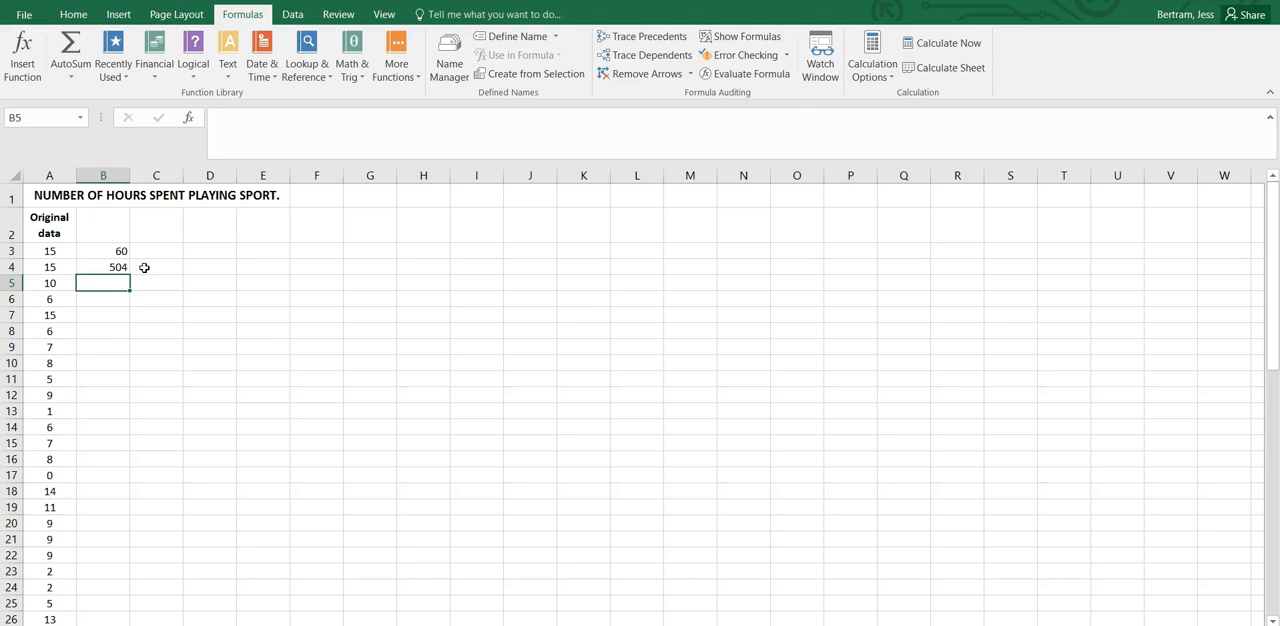
Calculate the mean of the original data in cell B5 with the formula =AVERAGE(A3:A62).
type("=AVERAGE")
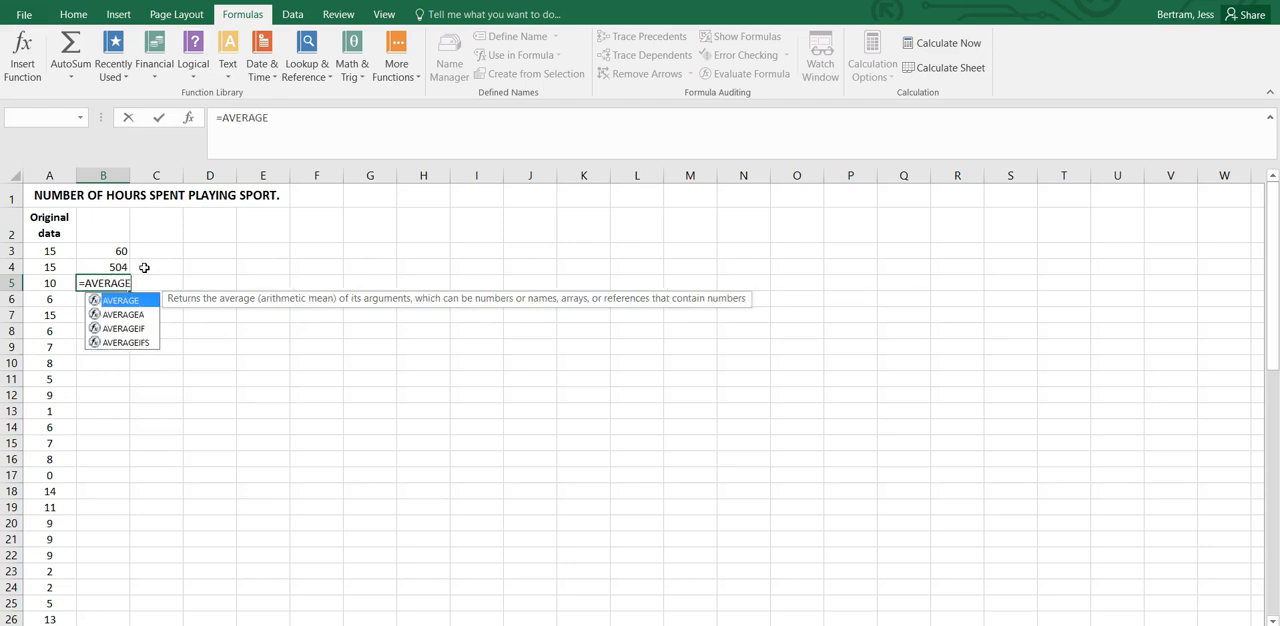
type("(")
left_click_drag(46, 251, 50, 585)
key("Return")
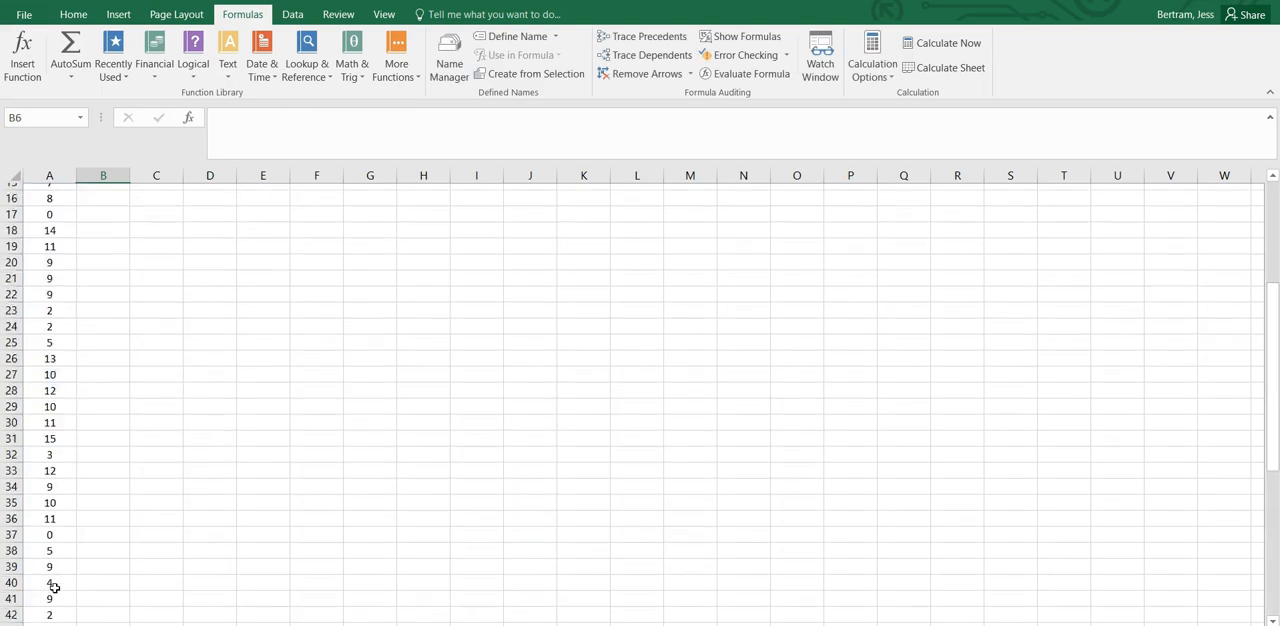
scroll(103, 466, "up", 2)
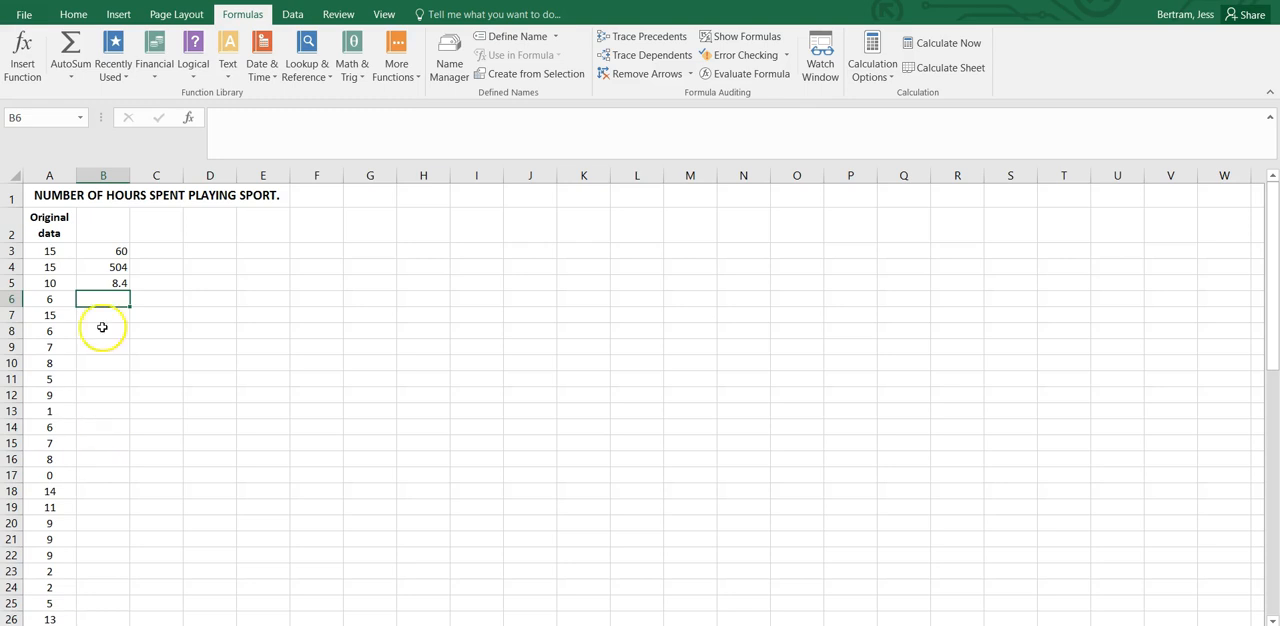
Try showing three more decimal places for the average in B5, and reduce them by three again.
left_click(105, 283)
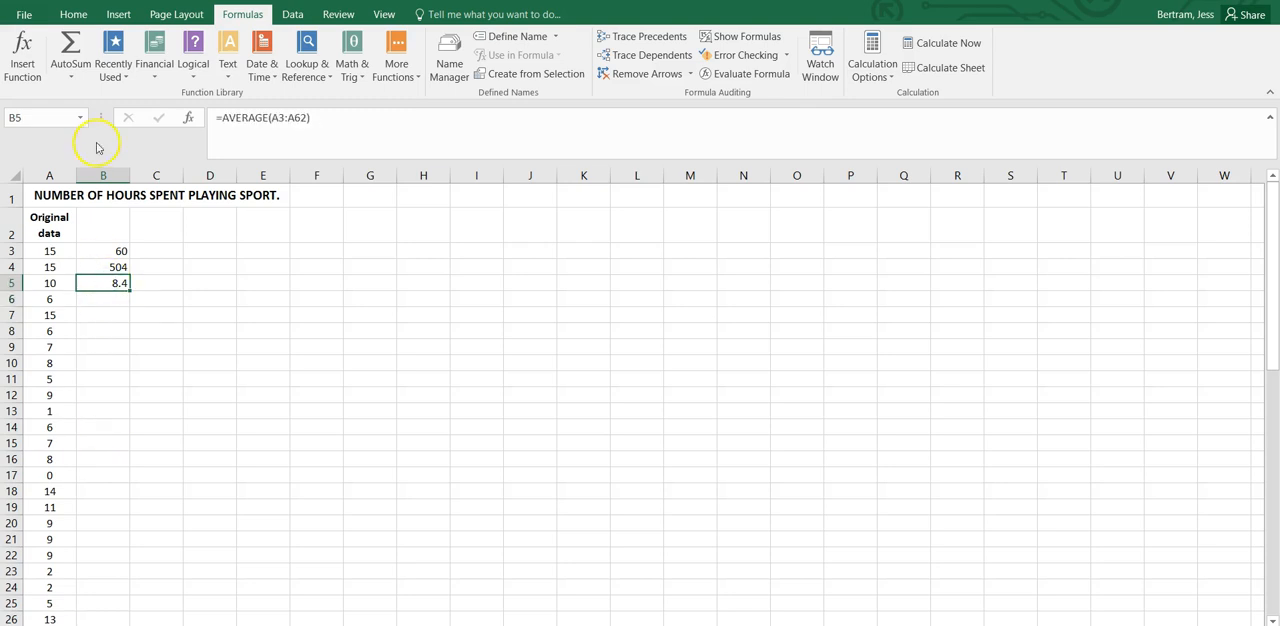
left_click(76, 15)
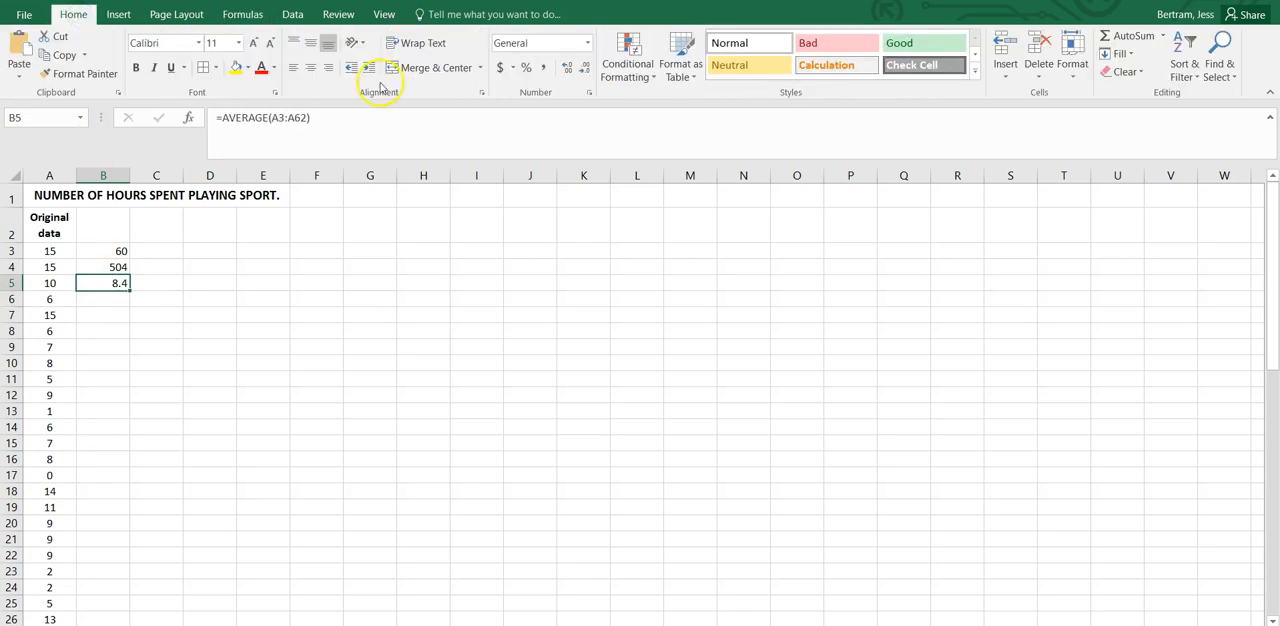
left_click(568, 68)
left_click(568, 68)
left_click(568, 68)
left_click(569, 69)
left_click(584, 69)
left_click(584, 70)
left_click(582, 72)
left_click(582, 72)
Delete the title row "NUMBER OF HOURS SPENT PLAYING SPORT." from the sheet.
left_click(11, 195)
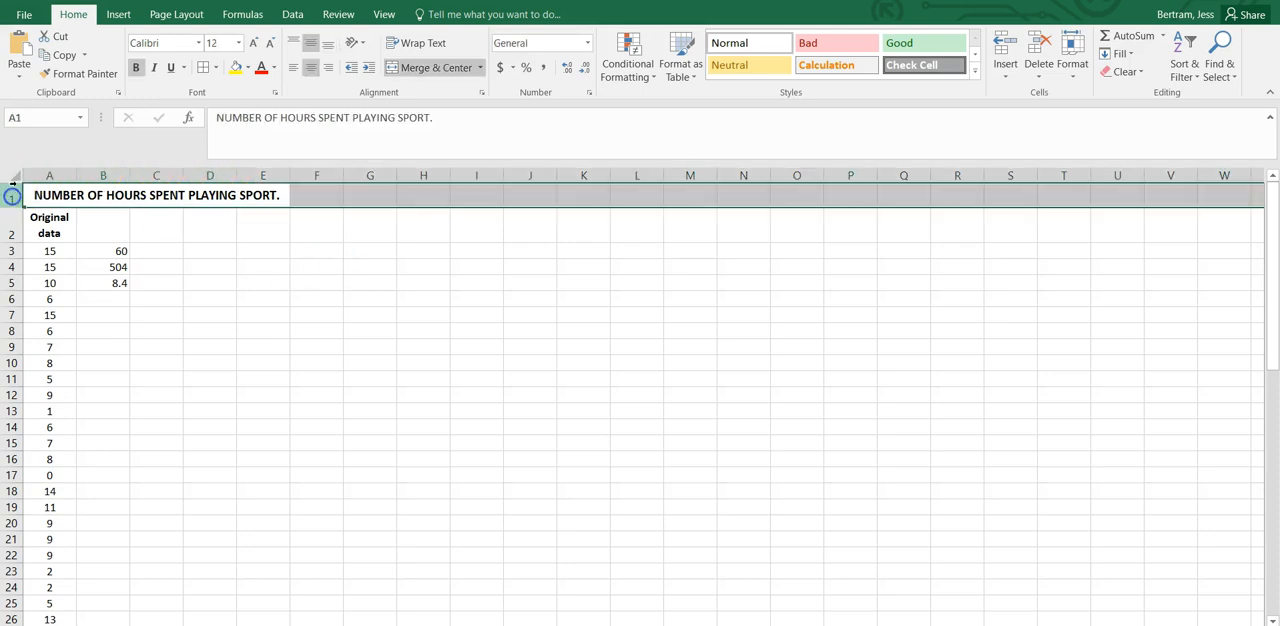
right_click(19, 188)
left_click(52, 318)
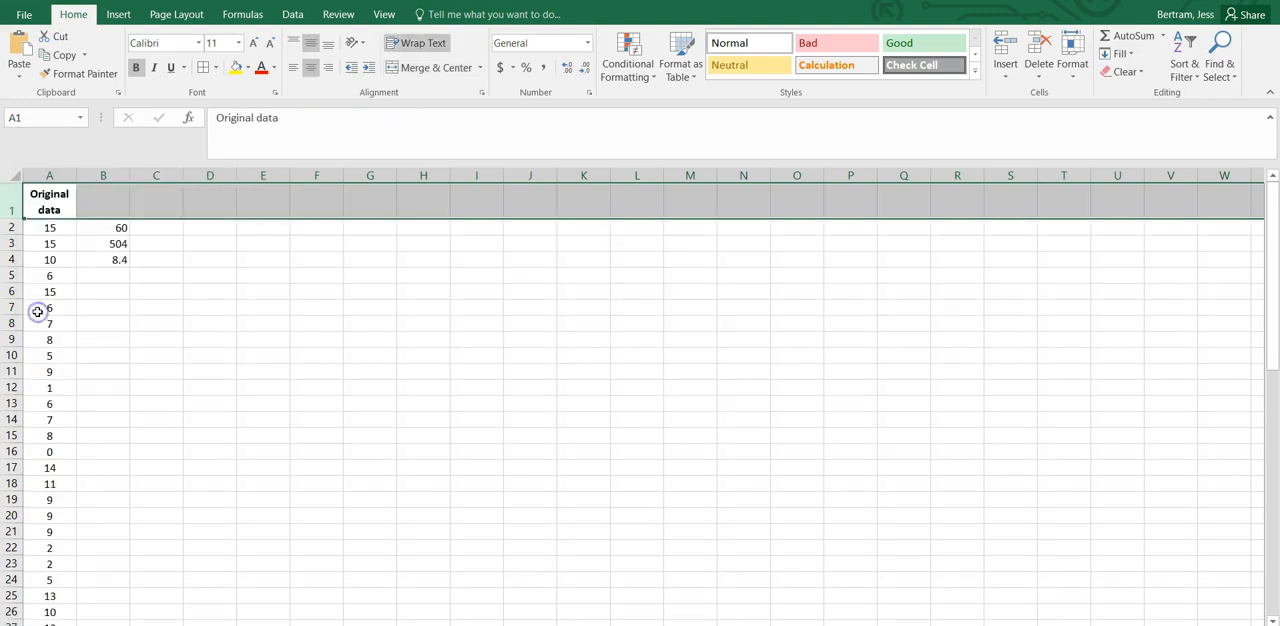
Clear the count, sum and average formulas from cells B2:B4.
left_click(115, 243)
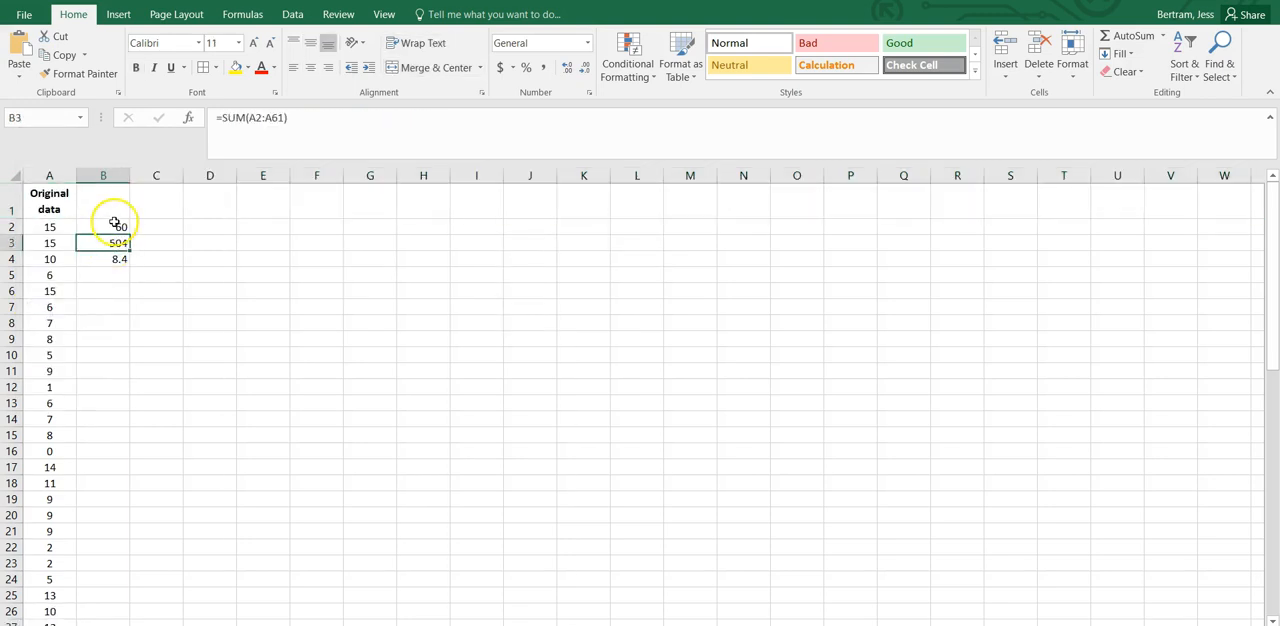
left_click(115, 227)
left_click_drag(115, 227, 114, 258)
key("Delete")
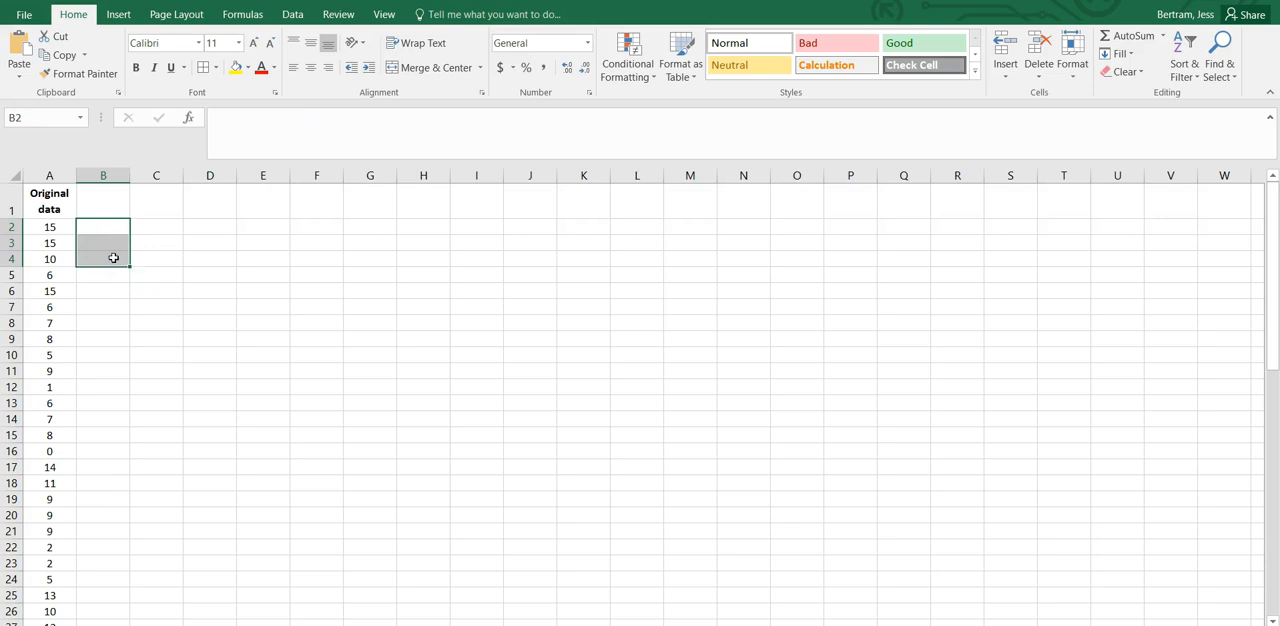
left_click(103, 227)
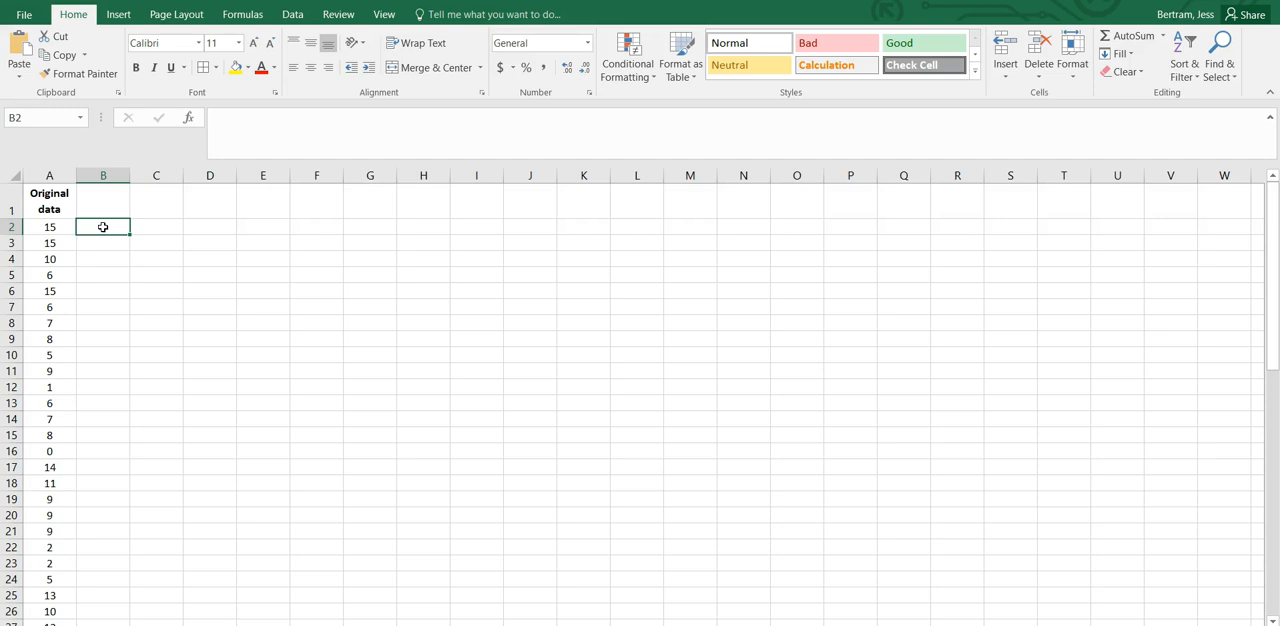
Sort the original data in A2:A61 by value from smallest to largest, treating the selection as having no headers.
left_click(65, 228)
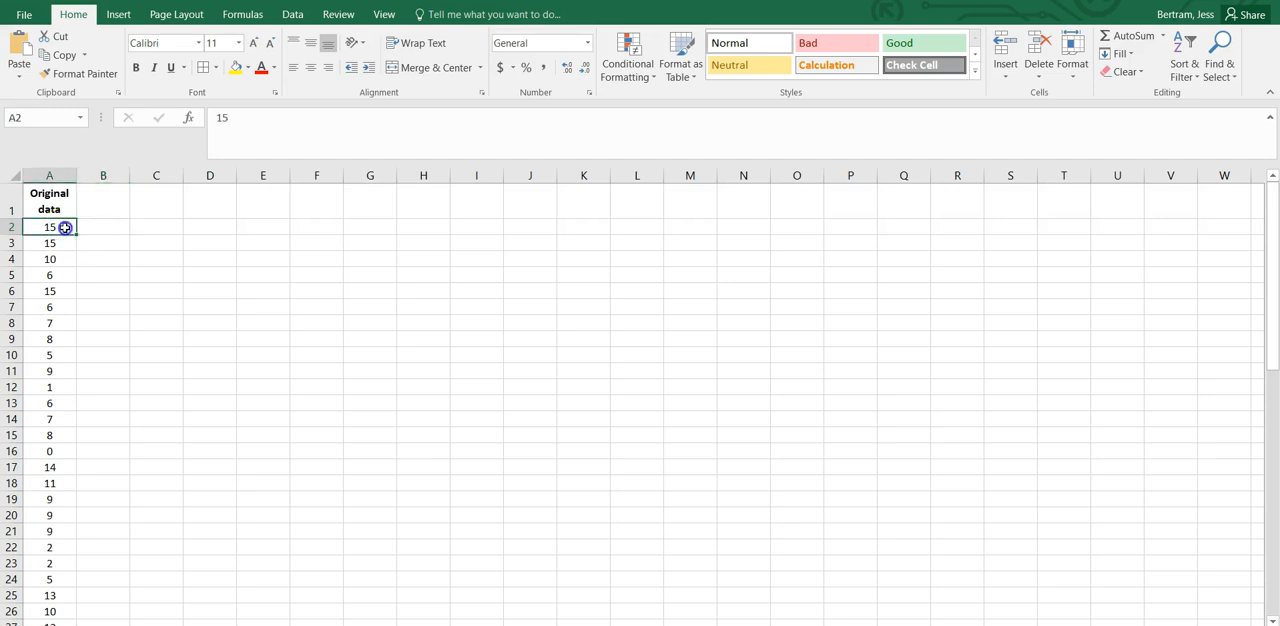
left_click_drag(65, 228, 62, 569)
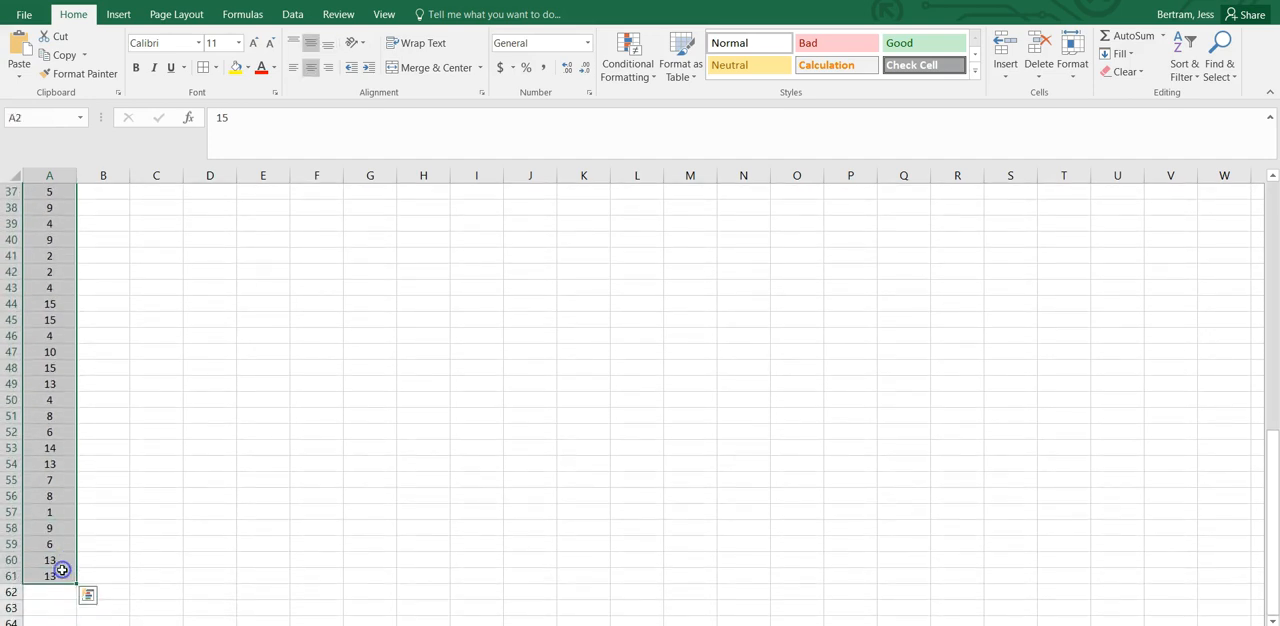
left_click(293, 14)
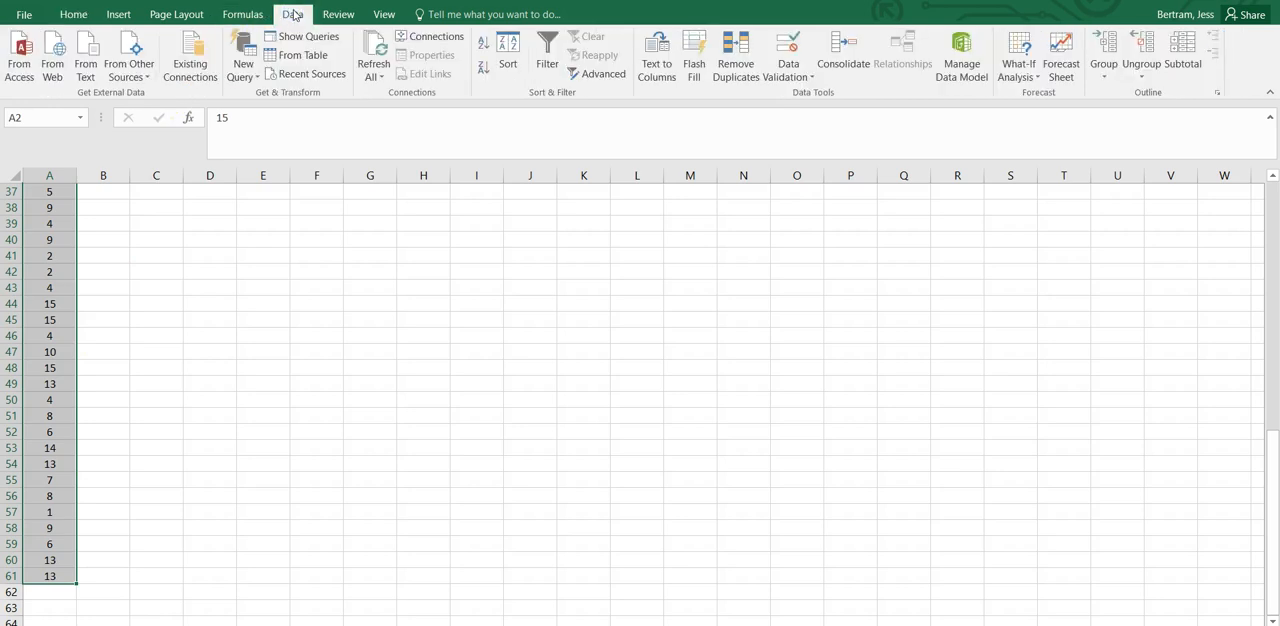
left_click(507, 57)
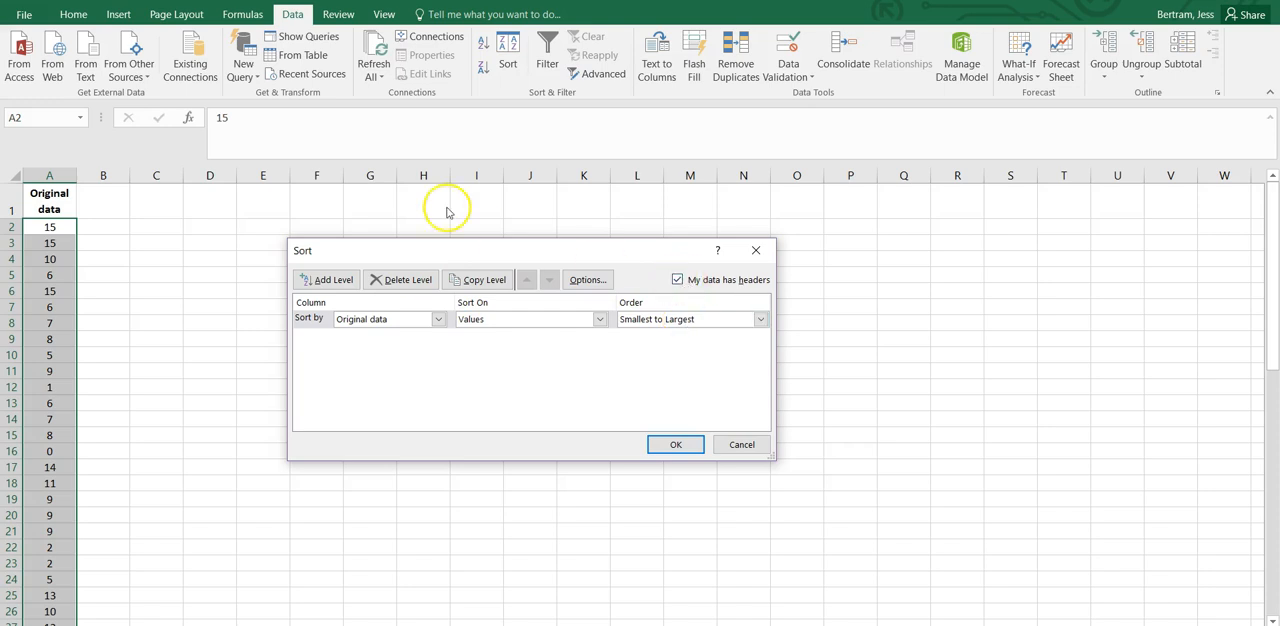
left_click(684, 283)
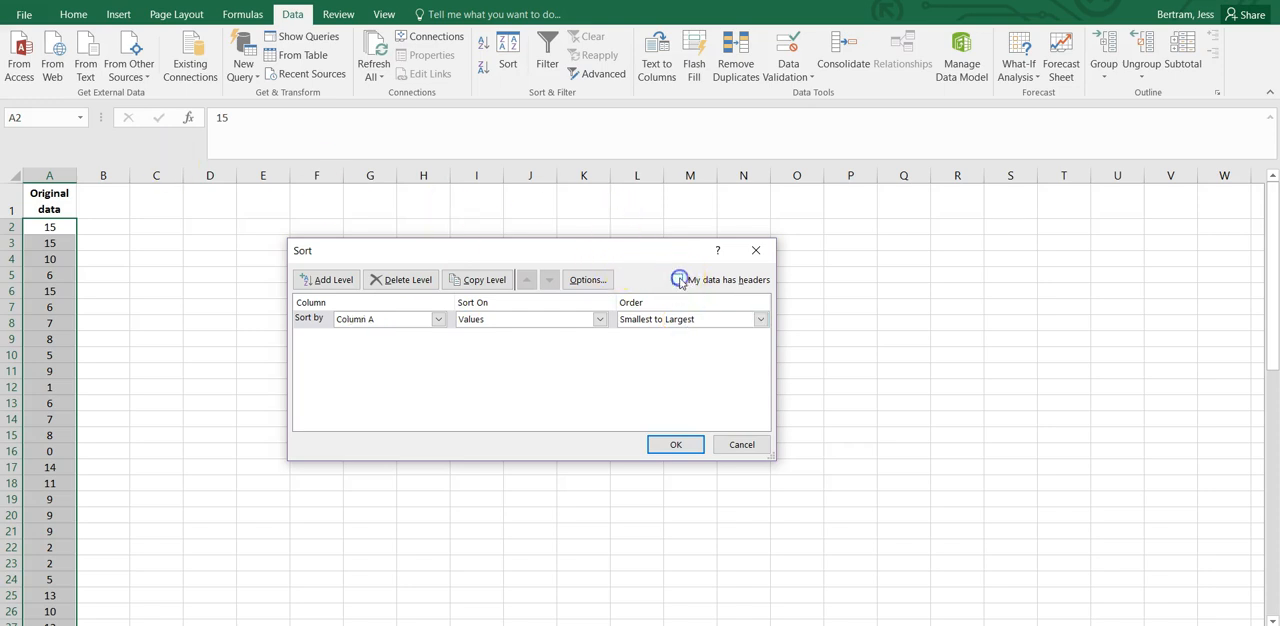
left_click(672, 446)
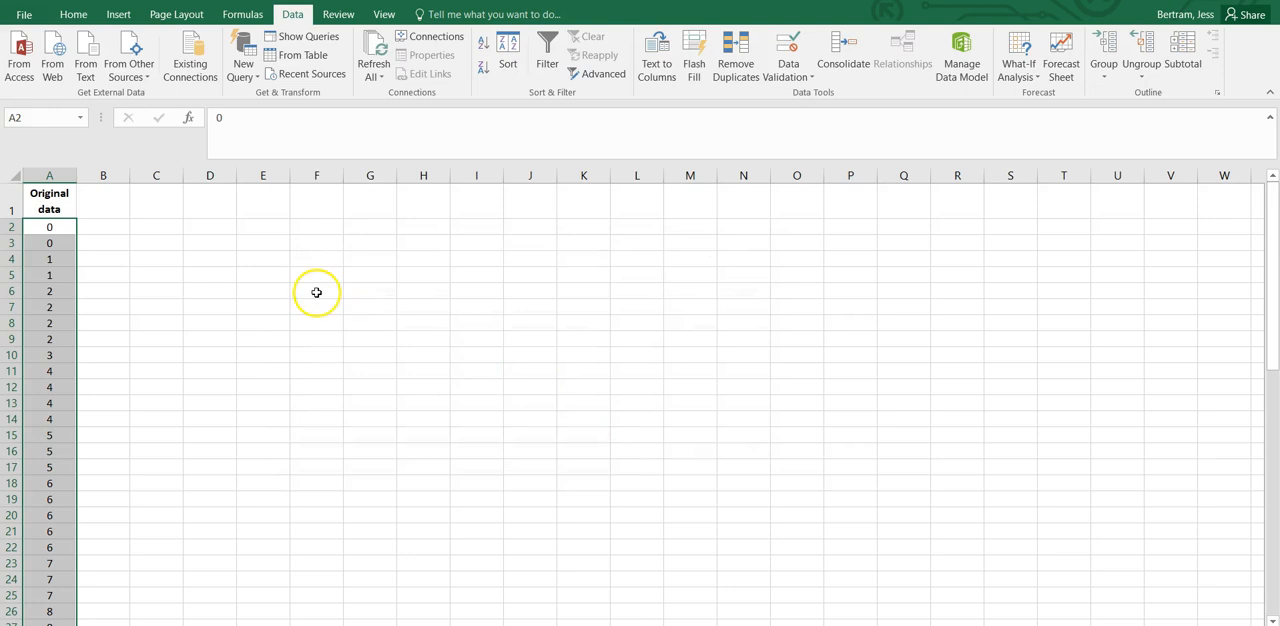
Examine the sorted data in column A, comparing the smallest value in A2 with the largest in A61.
left_click(108, 228)
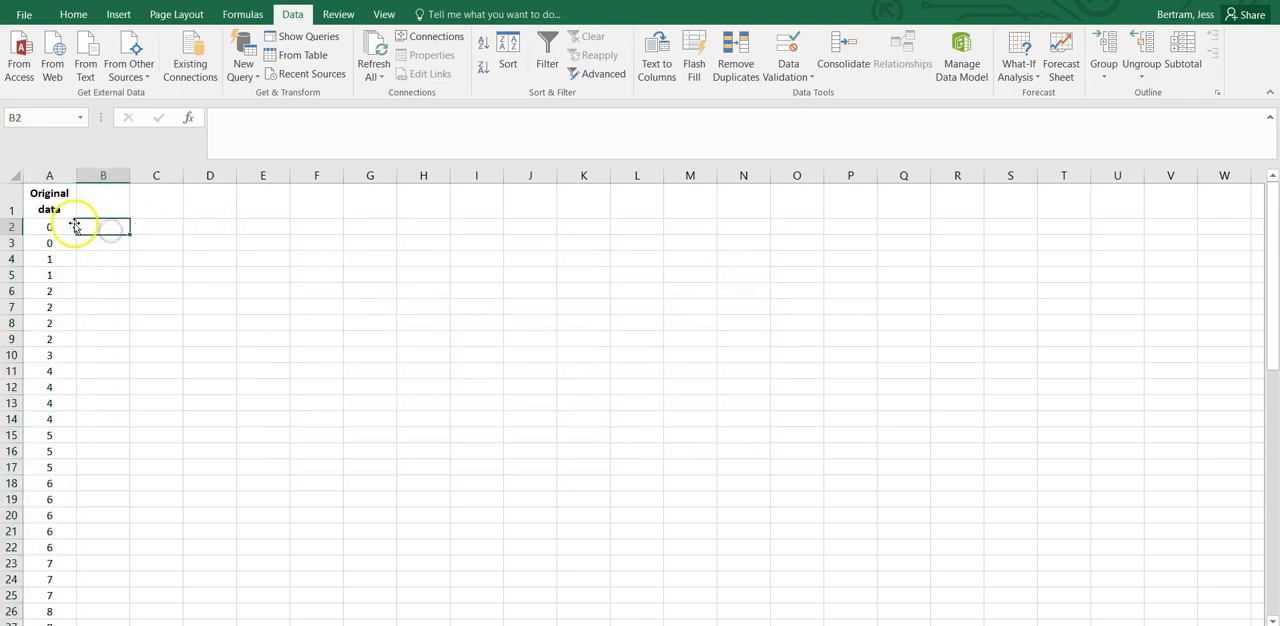
left_click(65, 225)
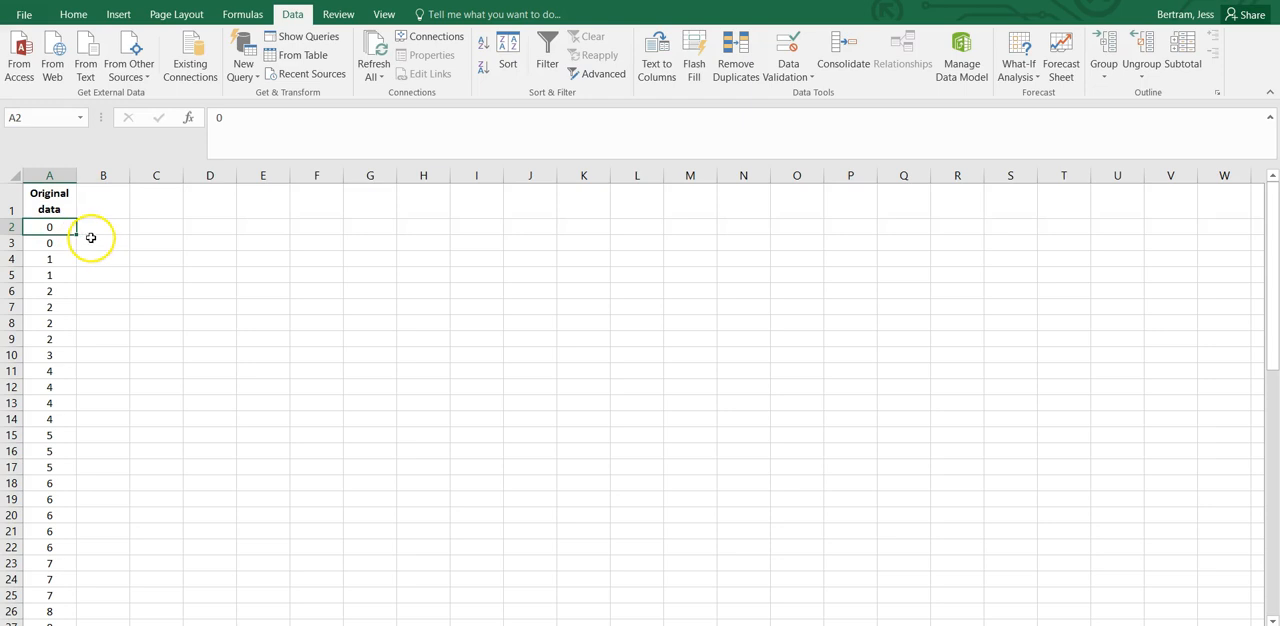
scroll(55, 243, "down", 10)
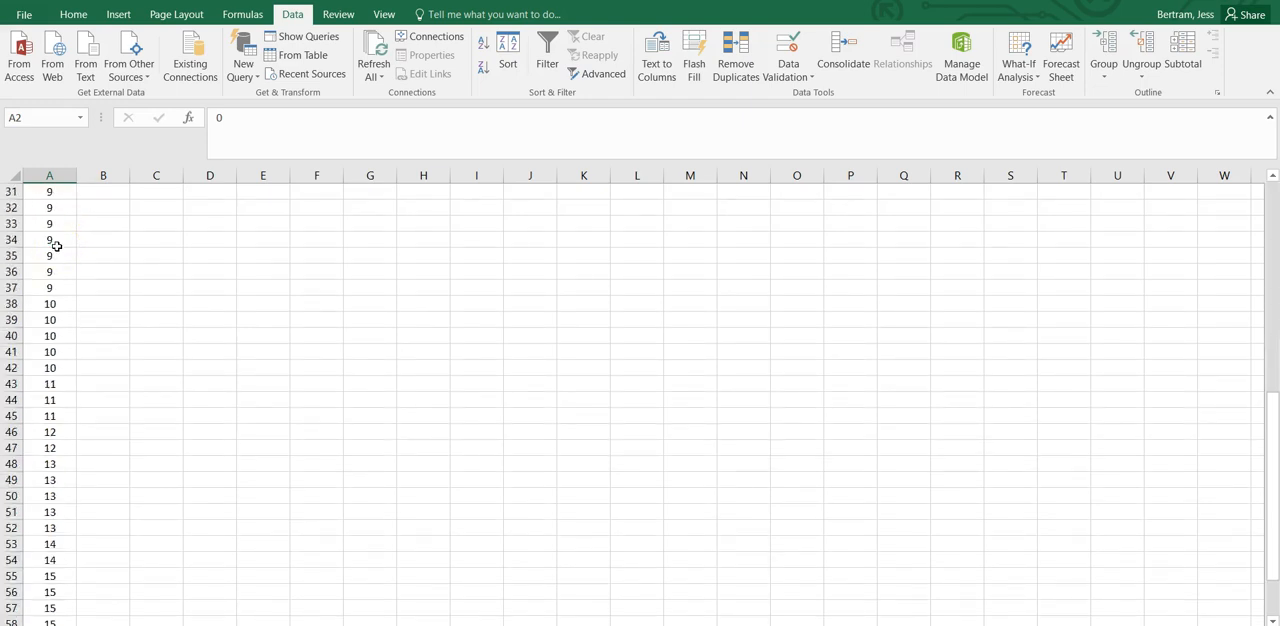
scroll(55, 243, "down", 5)
left_click(52, 433)
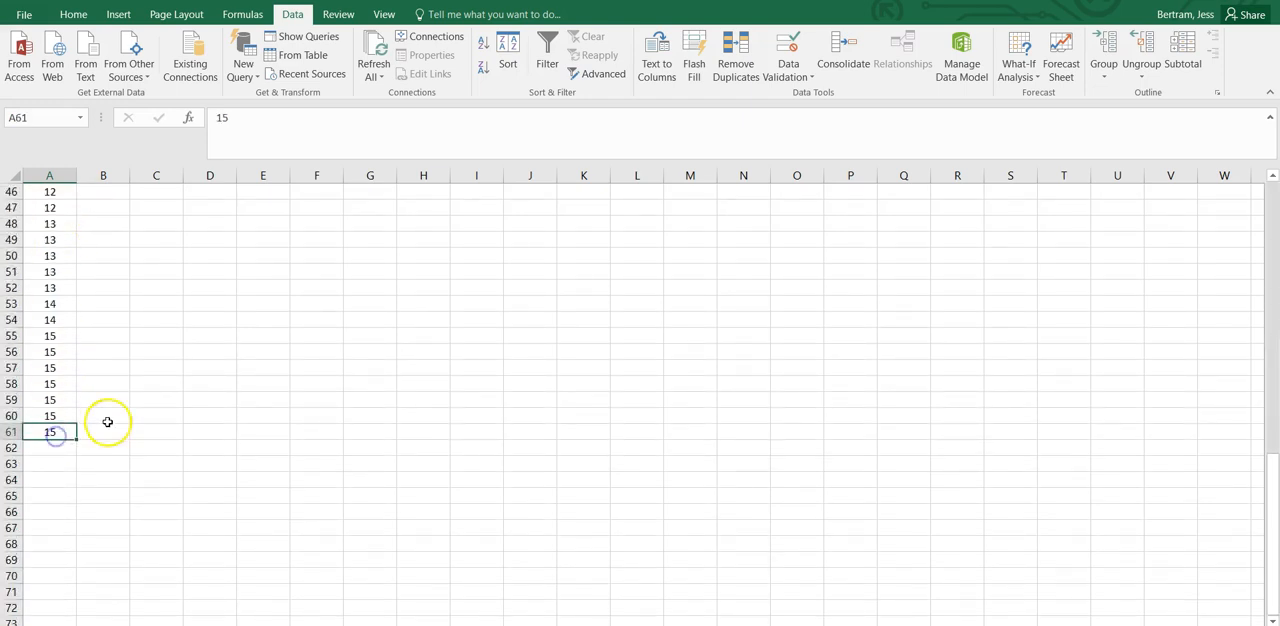
scroll(160, 418, "up", 13)
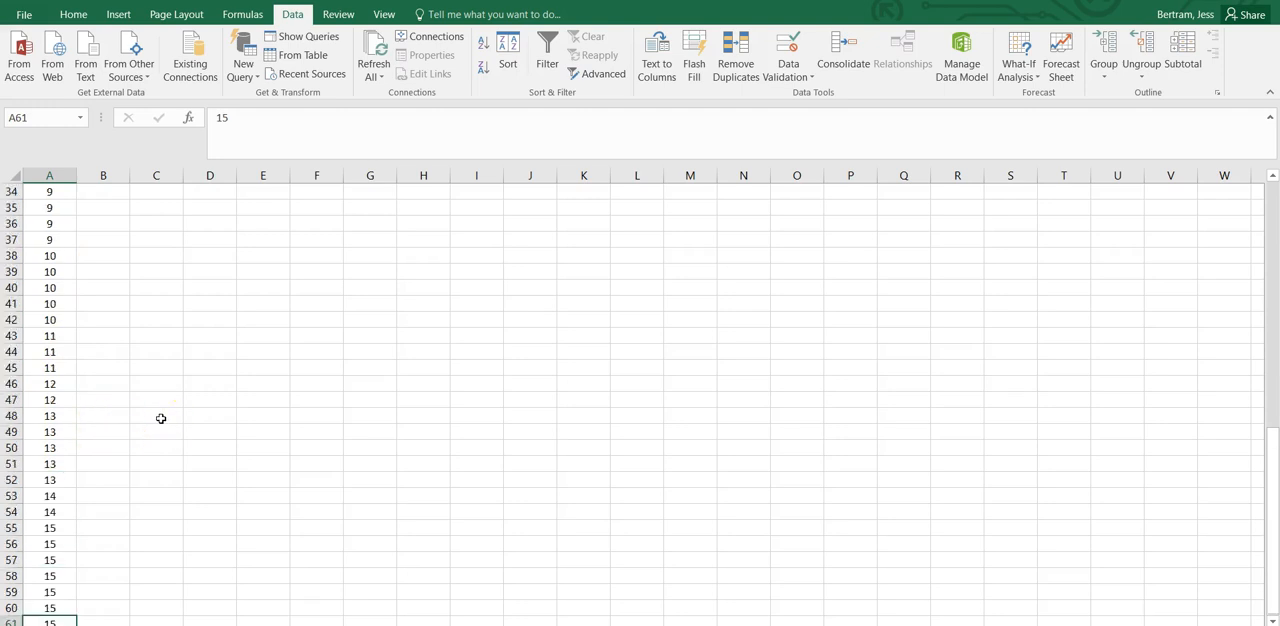
scroll(160, 418, "up", 2)
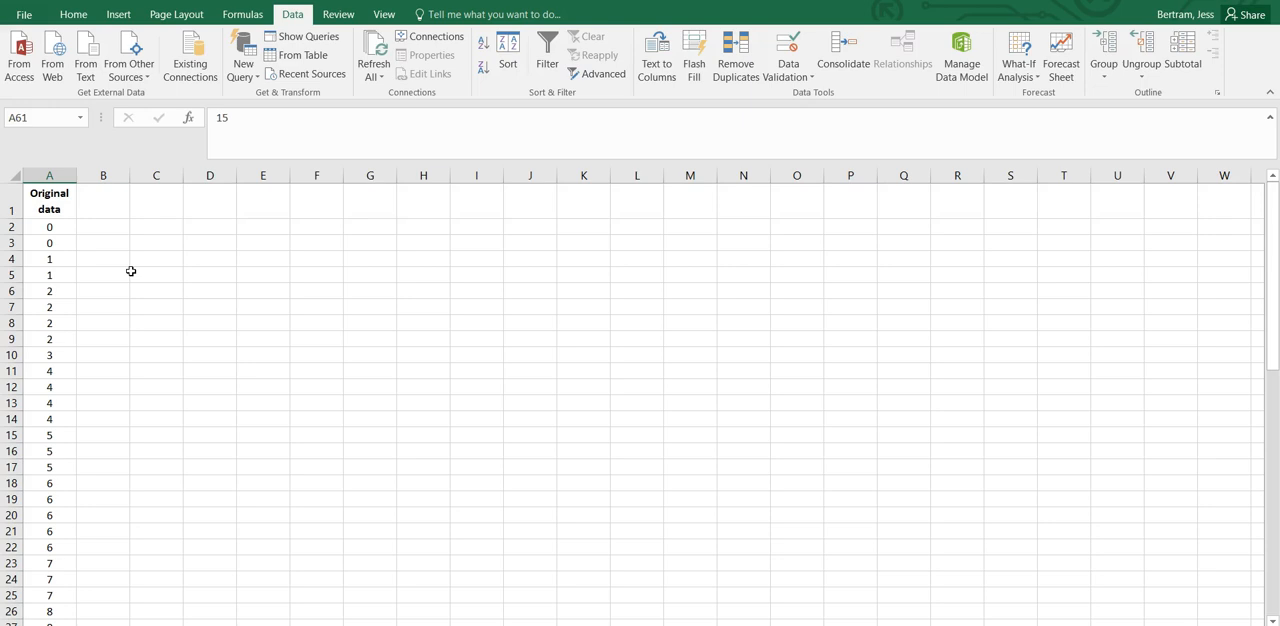
left_click(148, 245)
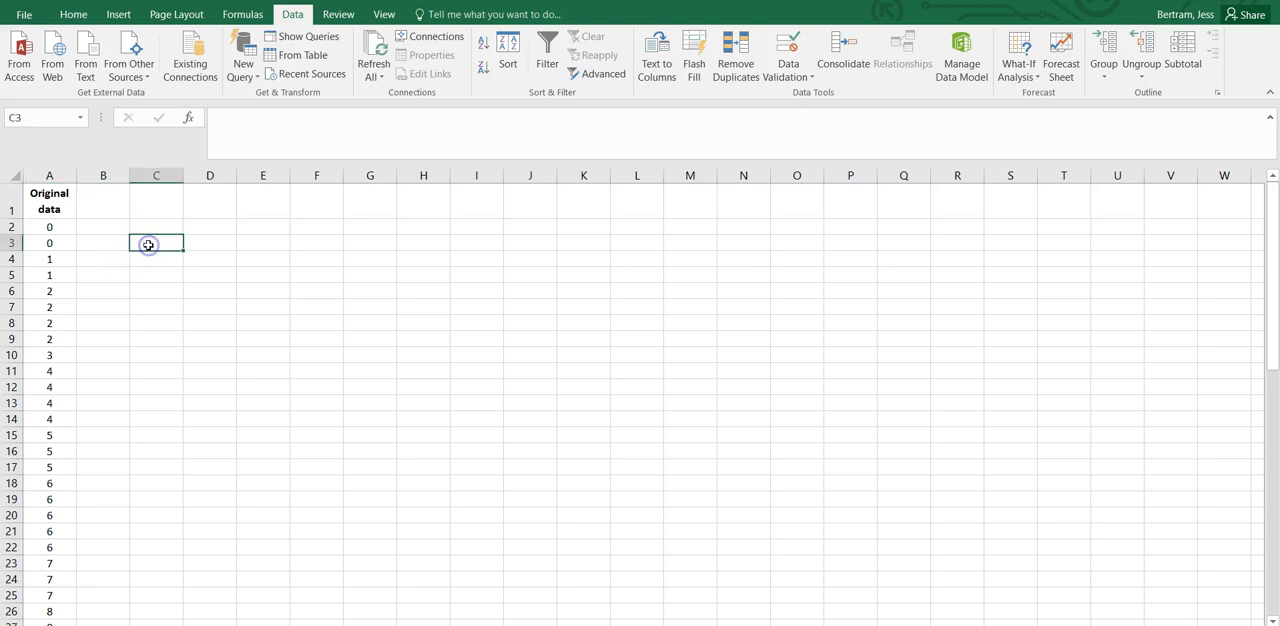
scroll(88, 437, "down", 11)
scroll(88, 437, "down", 4)
left_click(46, 431)
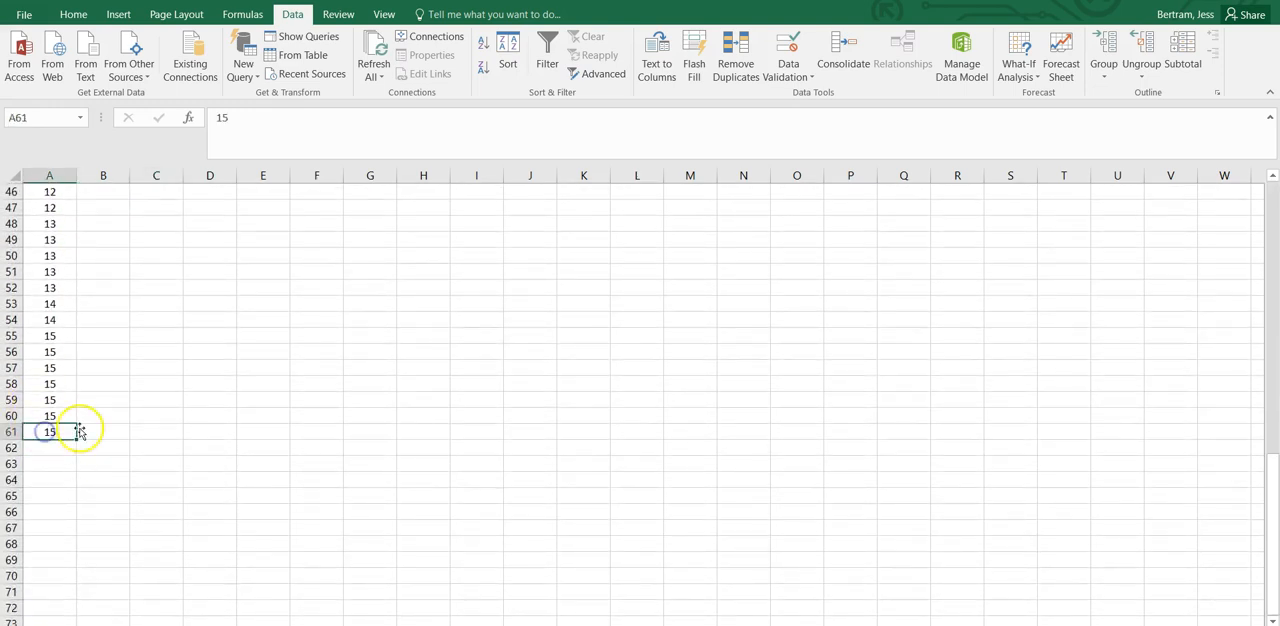
scroll(149, 417, "up", 15)
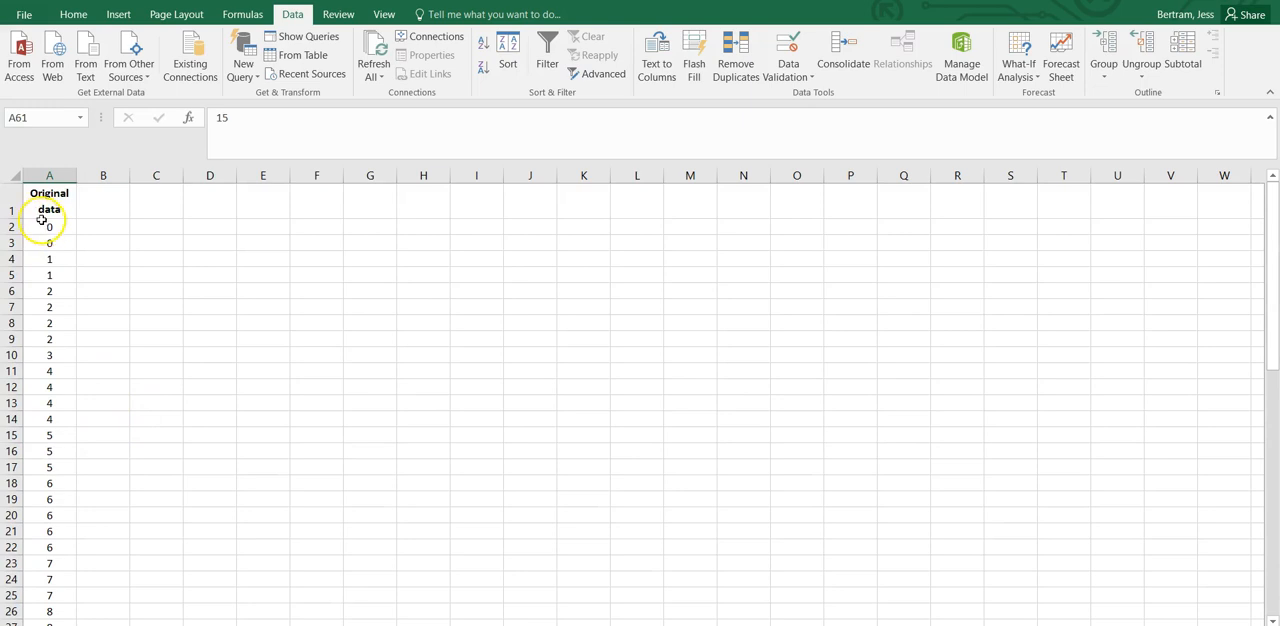
left_click(149, 247)
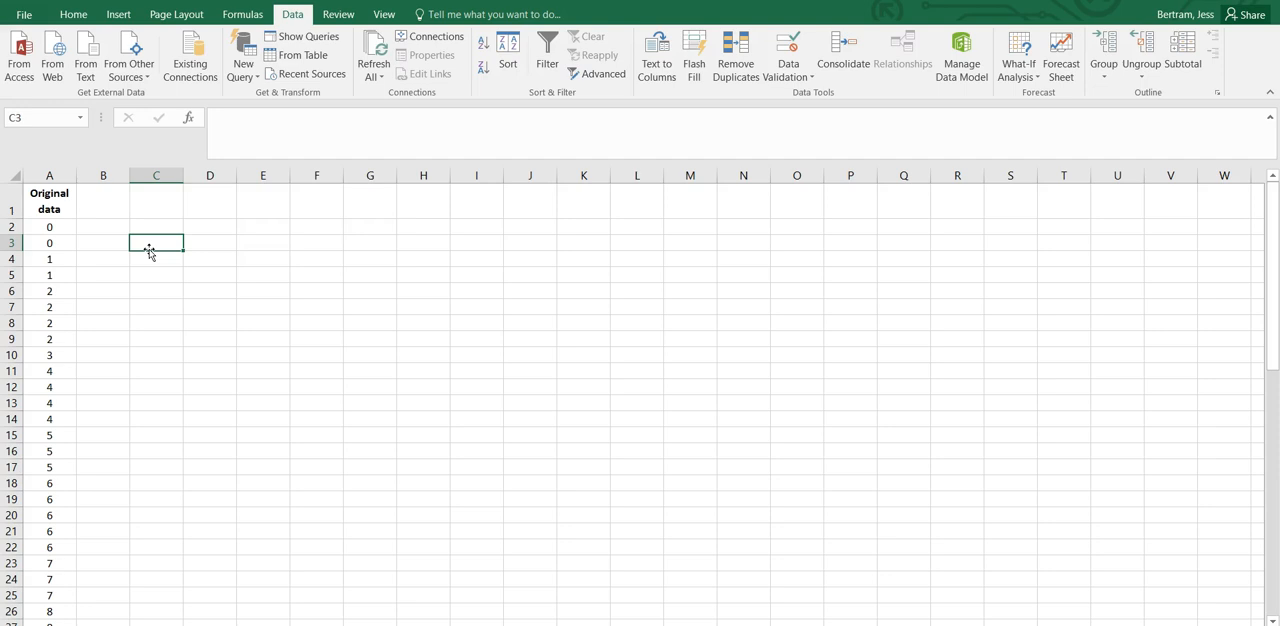
type("=")
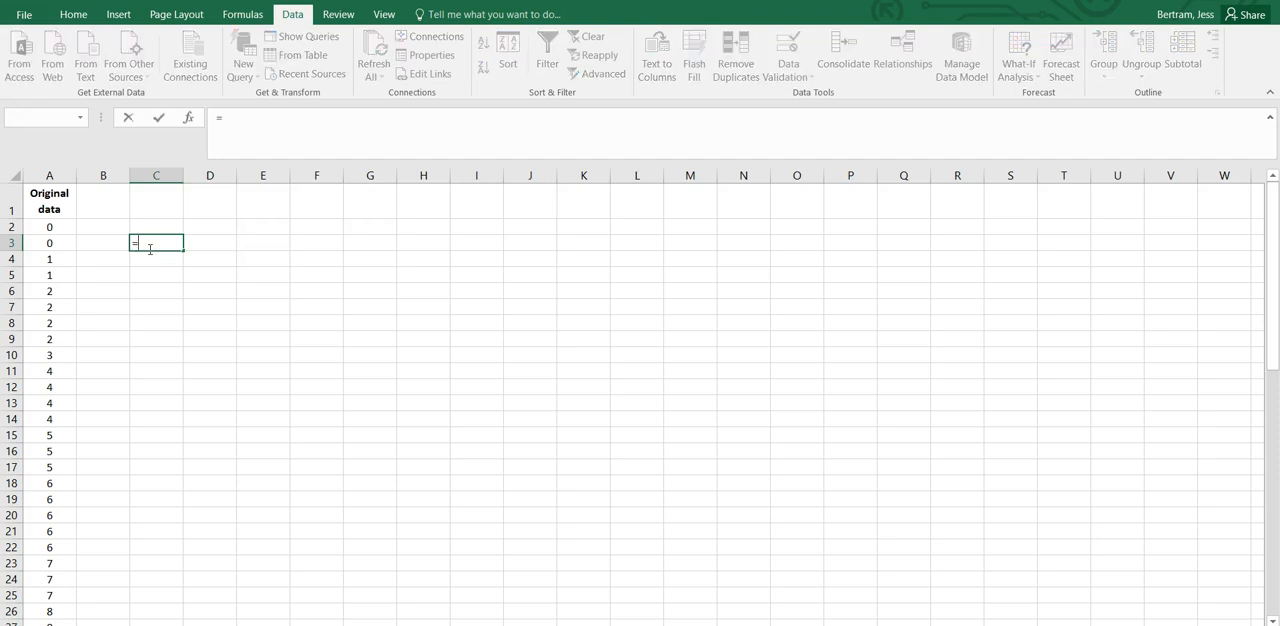
type("RAN")
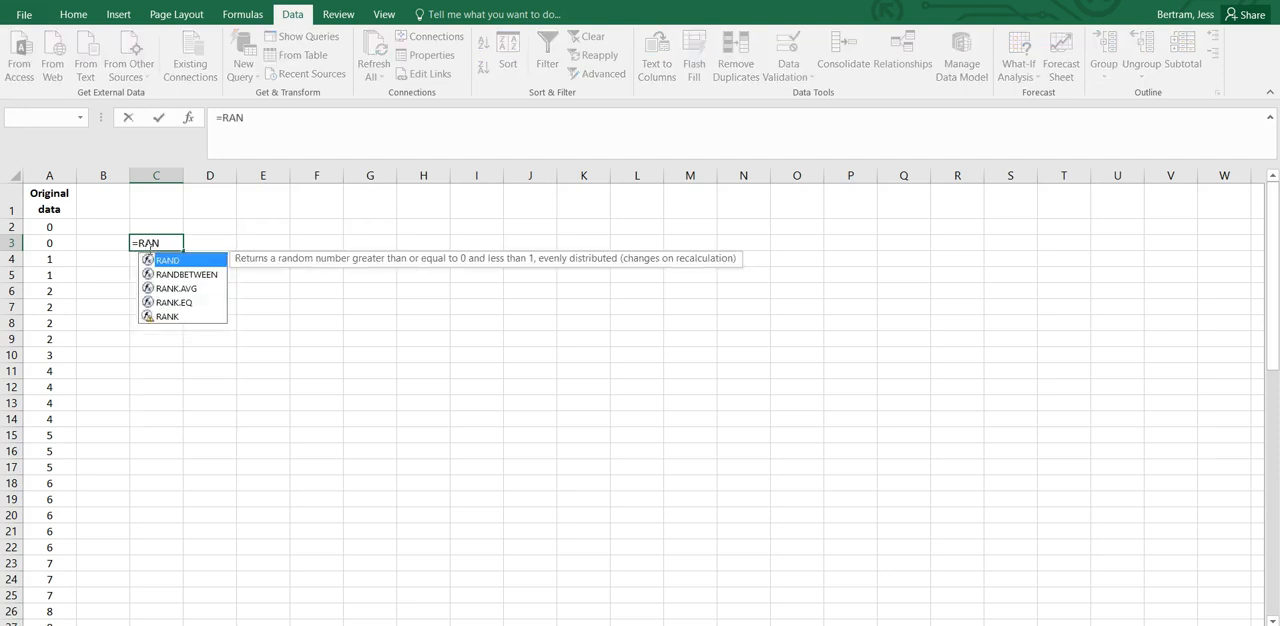
type("GE")
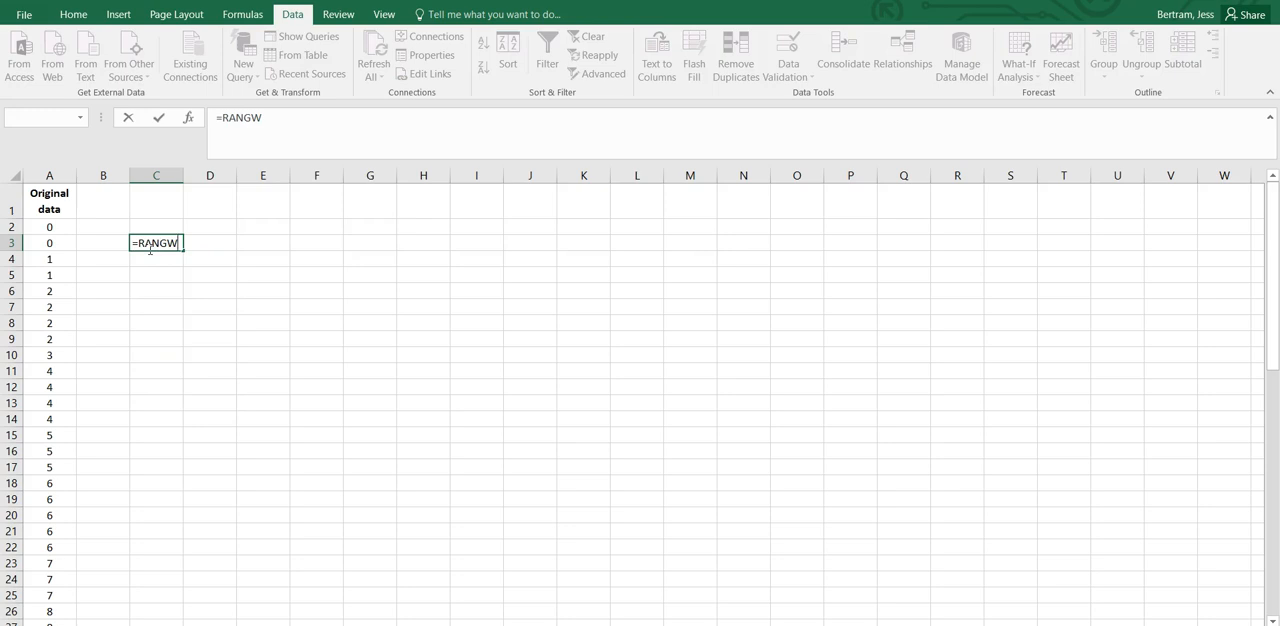
key("BackSpace")
key("BackSpace")
key("BackSpace")
key("BackSpace")
key("BackSpace")
key("BackSpace")
key("Escape")
type("=AN")
key("BackSpace")
key("BackSpace")
key("BackSpace")
Enter the label "Range:" in cell C3.
type("Range")
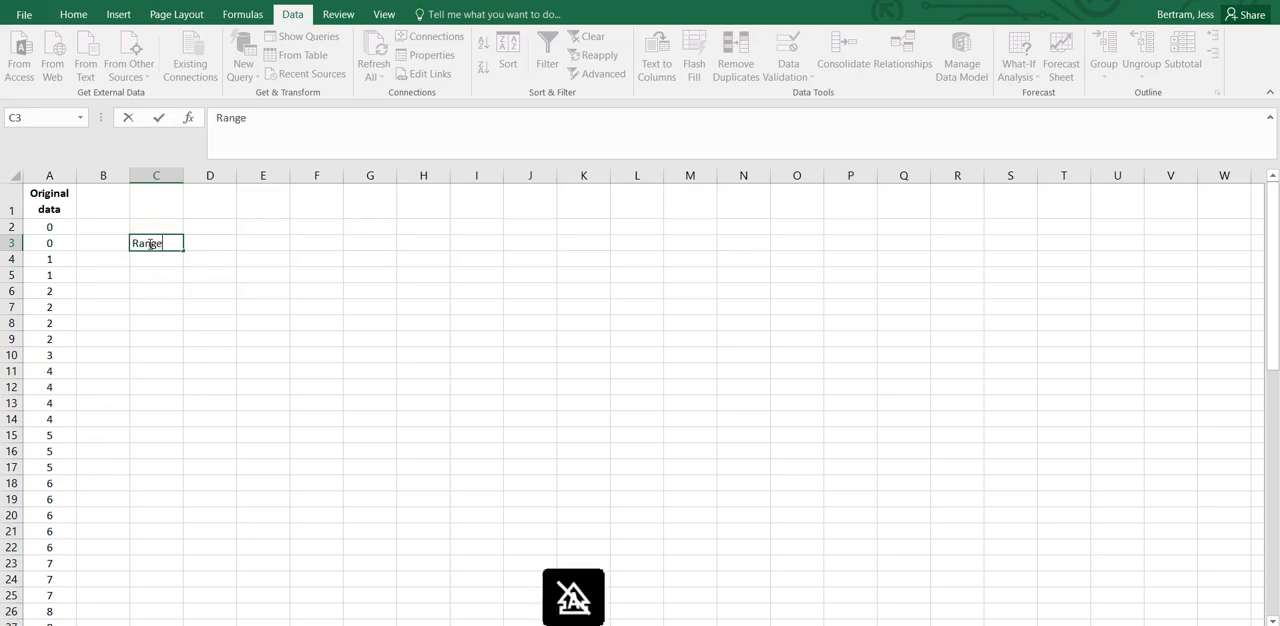
type(":")
key("Return")
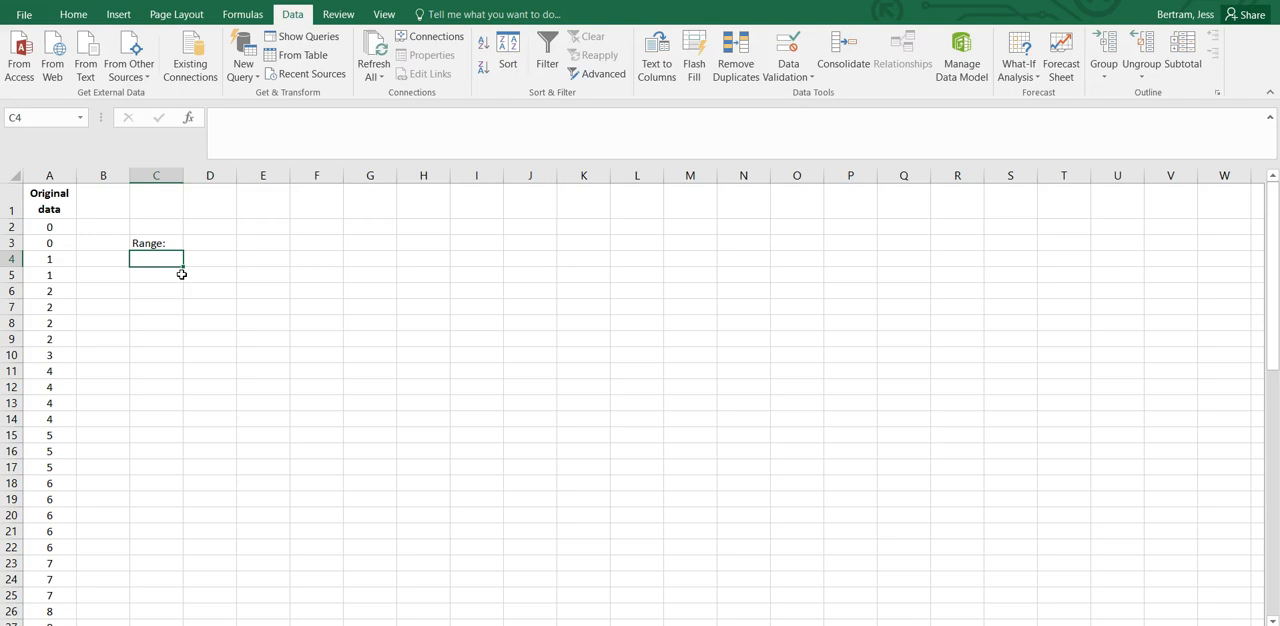
Try a range calculation with typed numbers in cell C4, using the formula =13-4.
type("=")
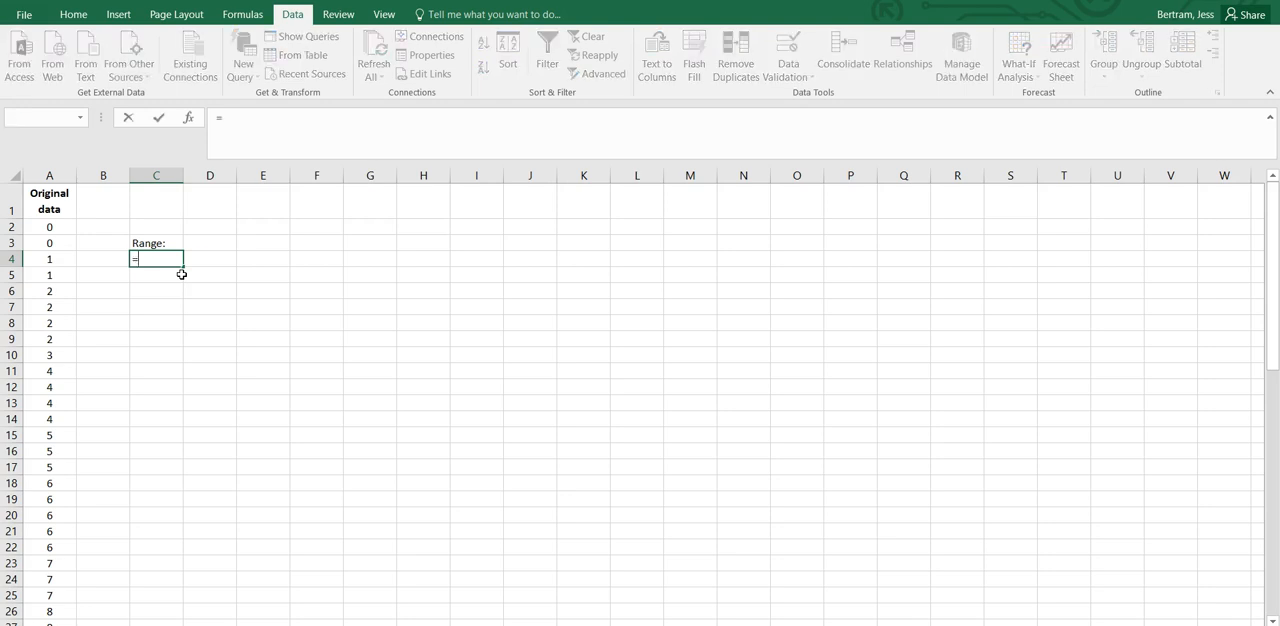
type("1")
key("BackSpace")
type("13-4")
key("Return")
Calculate the range of the sorted data in cell C4 with the cell-reference formula =A61-A2.
key("Up")
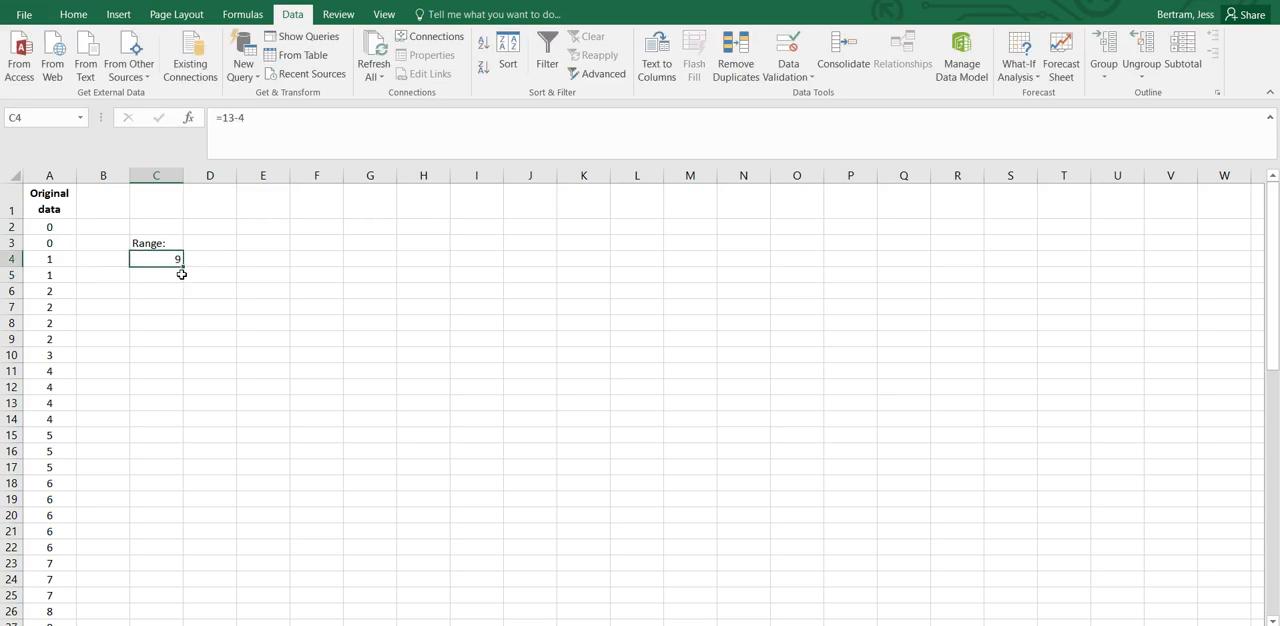
type("=")
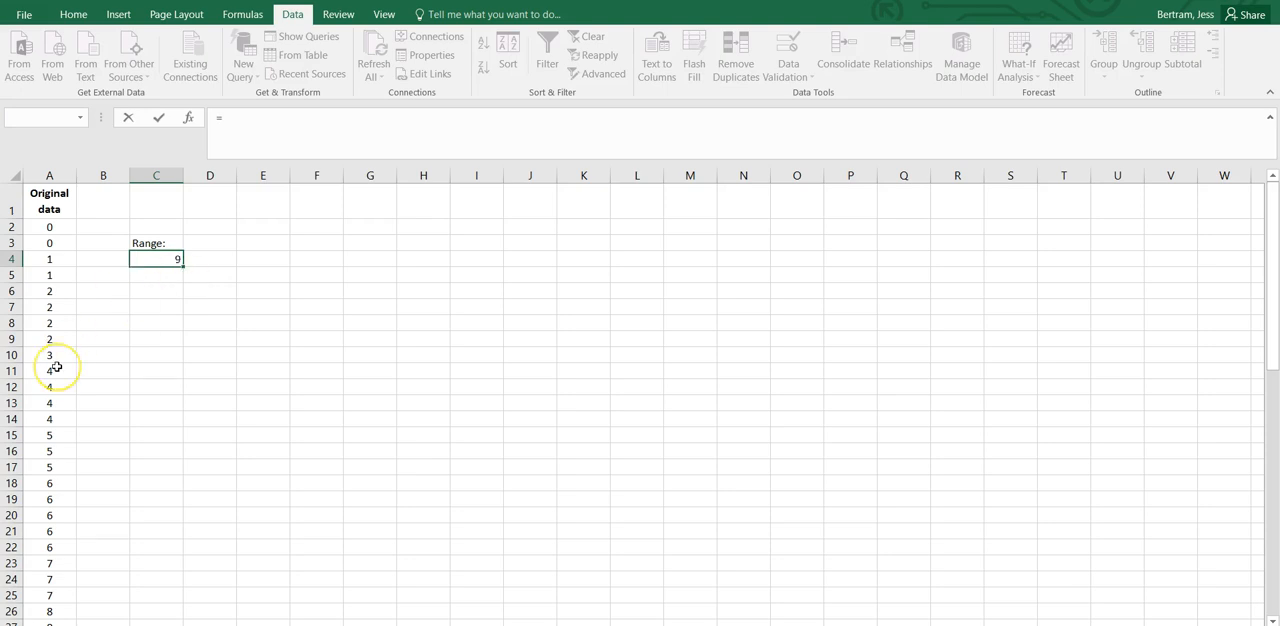
scroll(56, 380, "down", 15)
left_click(50, 431)
type("-")
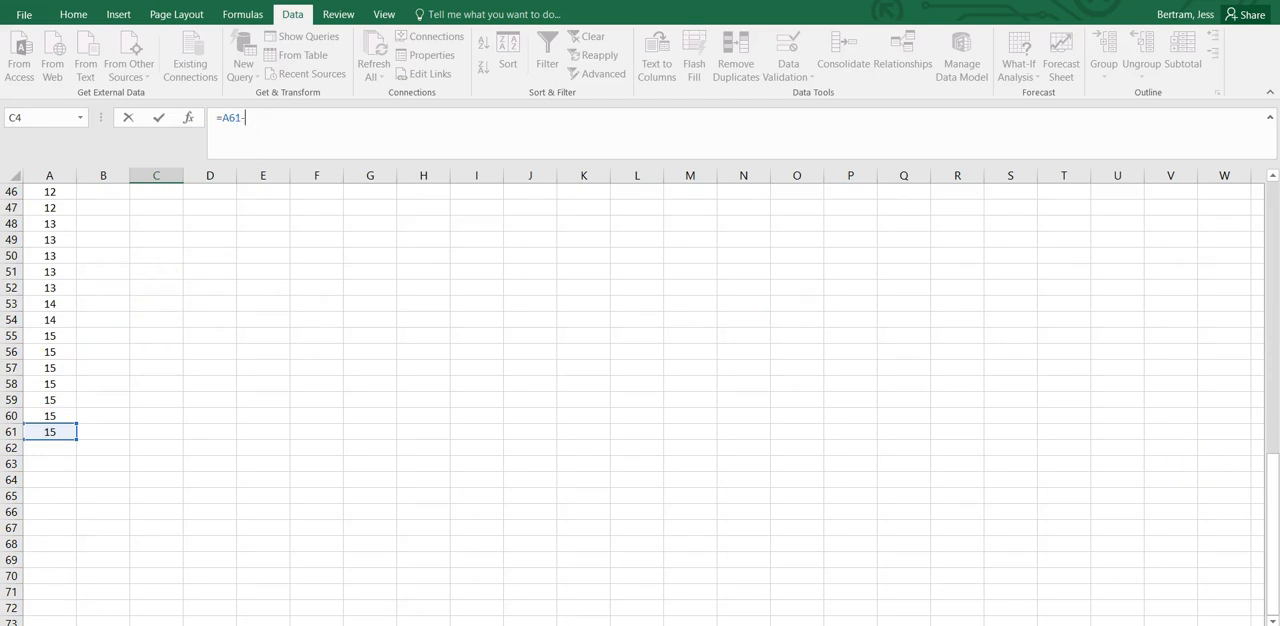
left_click_drag(1273, 529, 1260, 254)
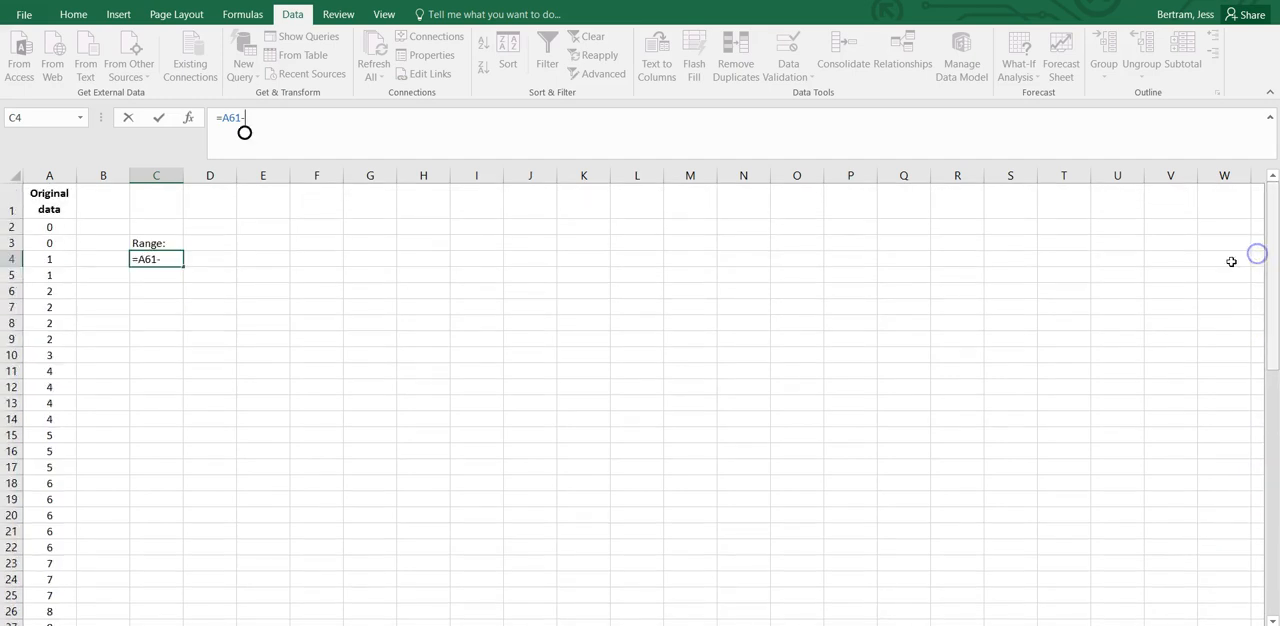
left_click(48, 227)
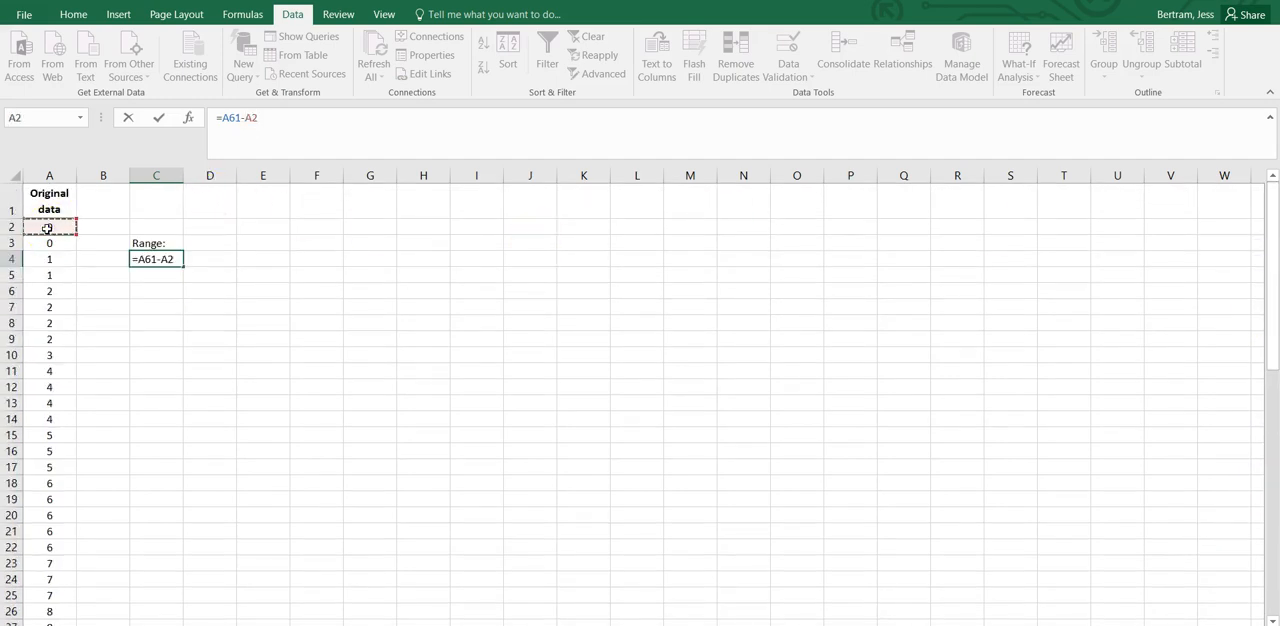
key("Return")
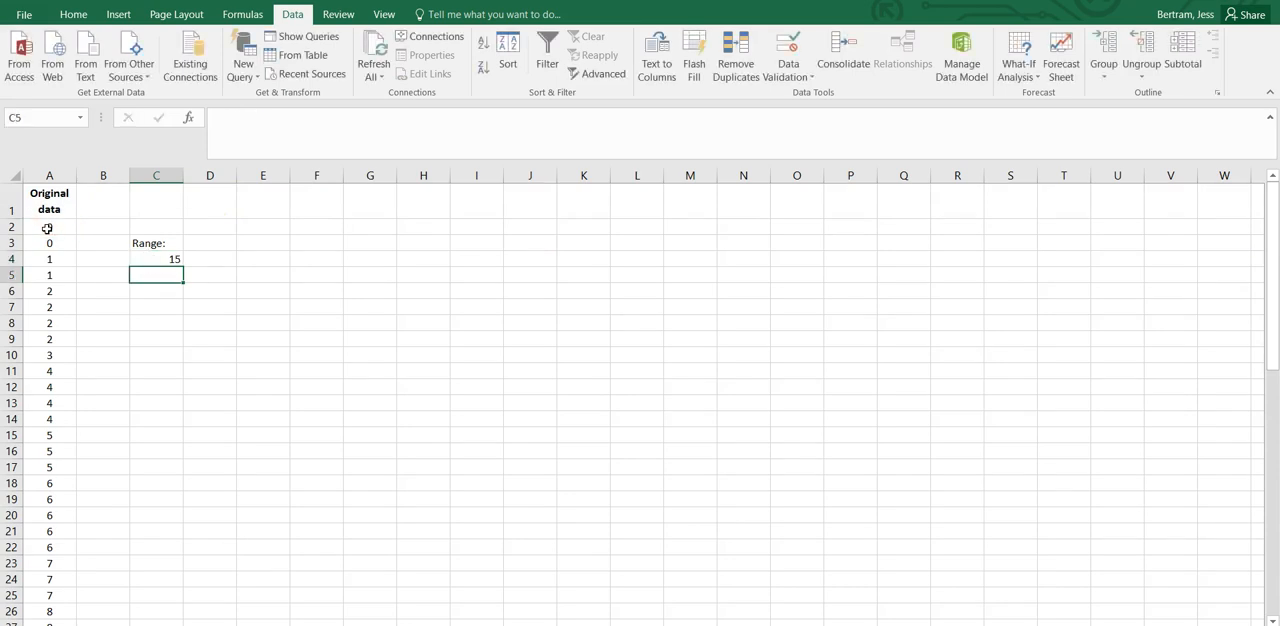
left_click(168, 260)
Enter the label "Mean:" in cell C6, leaving one blank row below the range result.
left_click(150, 287)
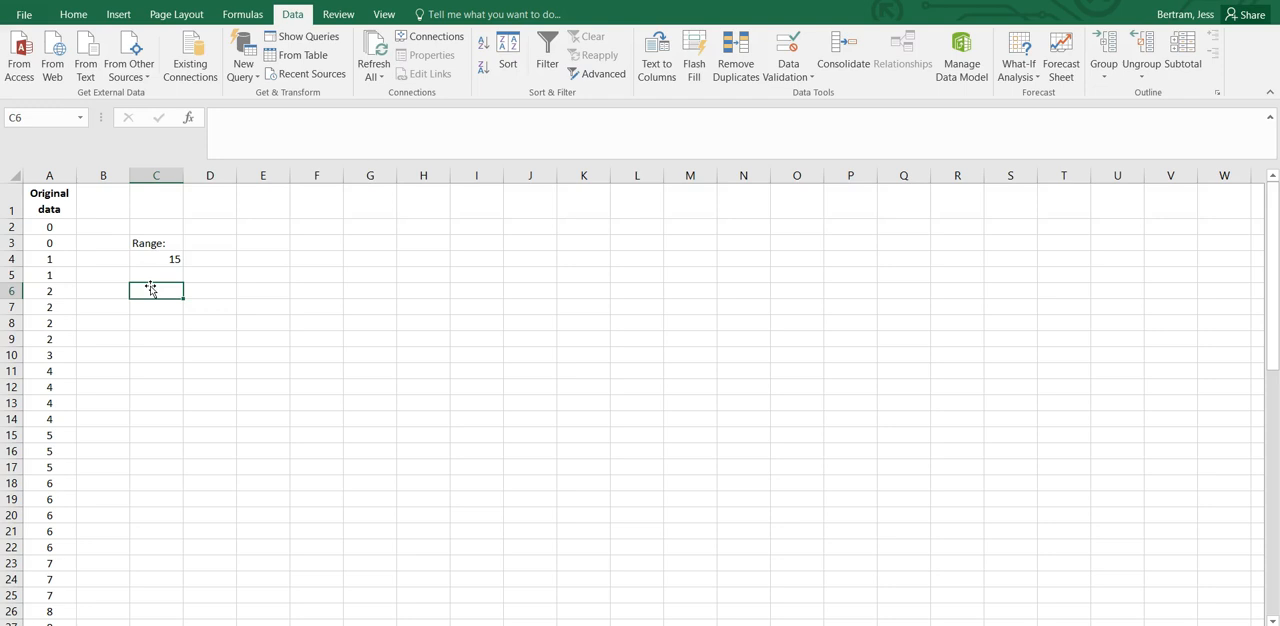
left_click(163, 262)
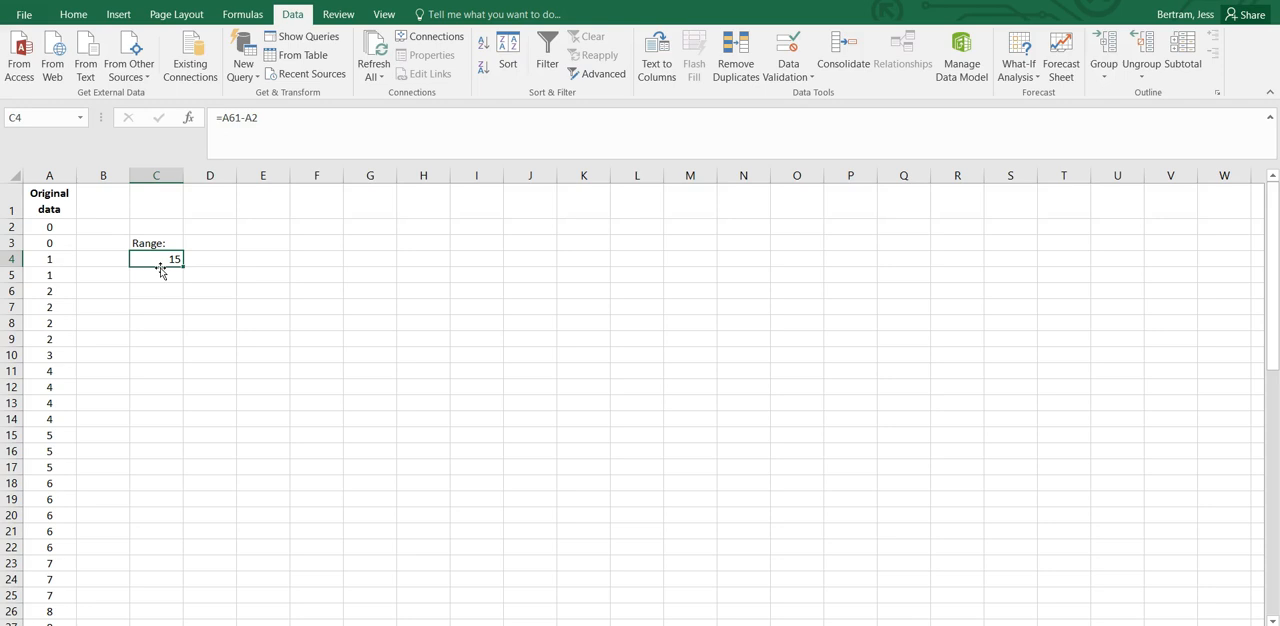
key("Down")
key("Down")
type("Mean")
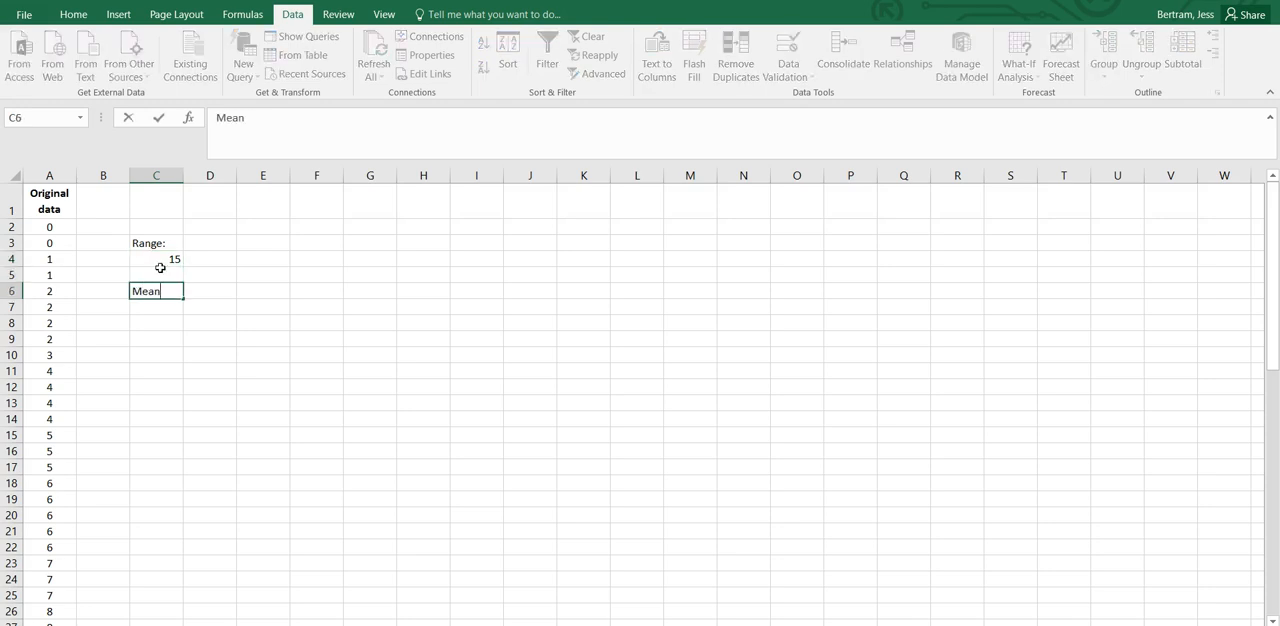
key("Return")
key("Up")
left_click(256, 121)
type(":")
key("Return")
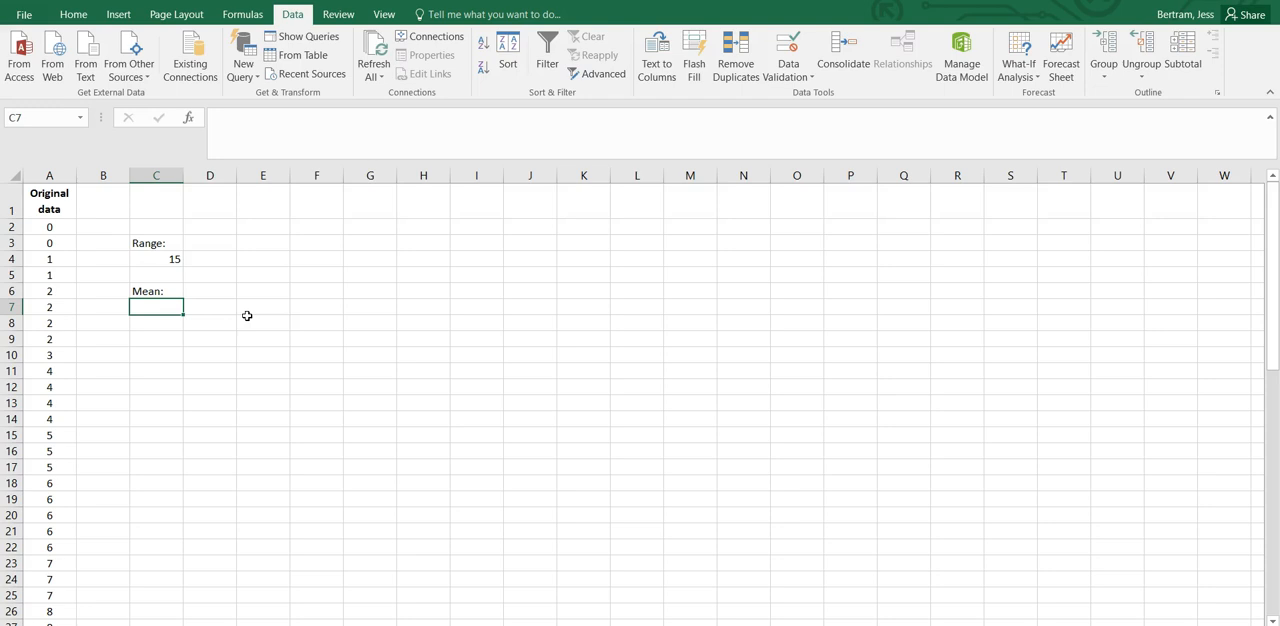
Calculate the mean in cell C7 with the formula =AVERAGE(A2:A61) and check the formula.
type("=mean")
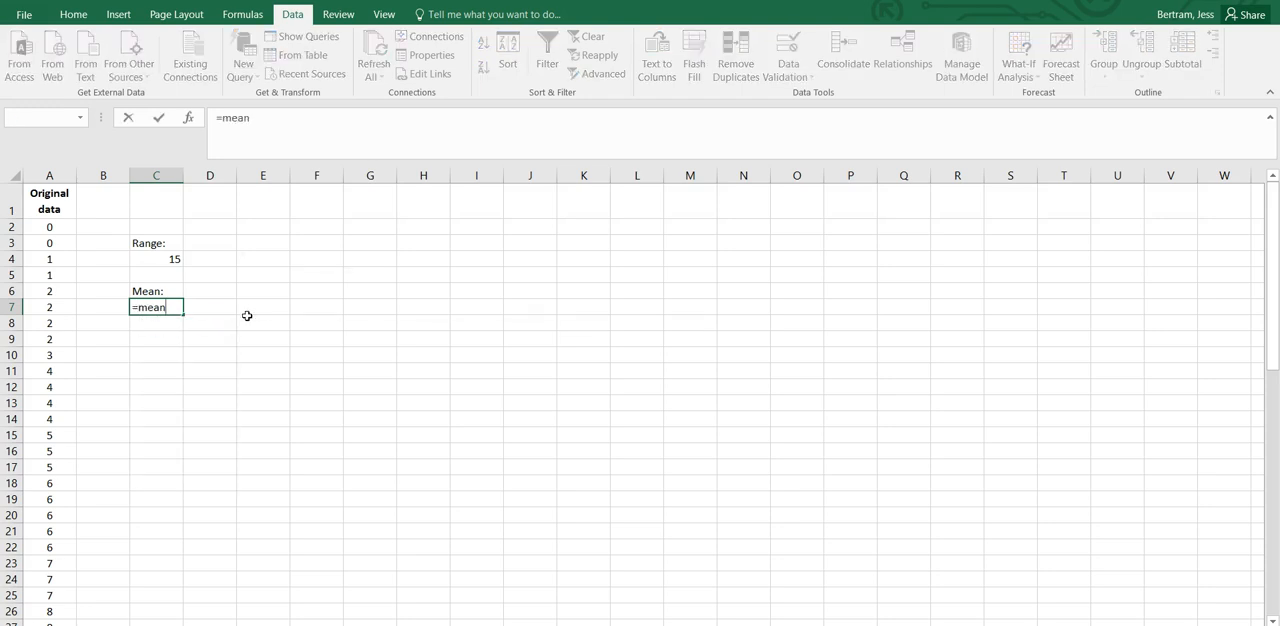
key("BackSpace")
key("BackSpace")
key("BackSpace")
key("BackSpace")
key("BackSpace")
type("=average")
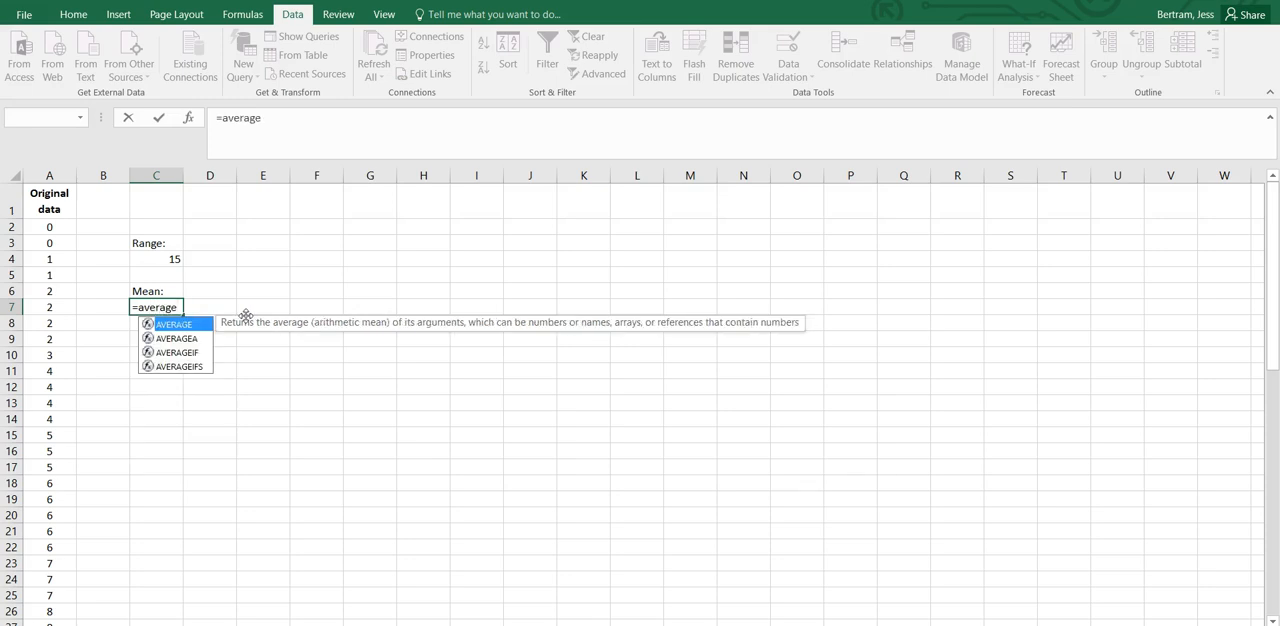
type("(")
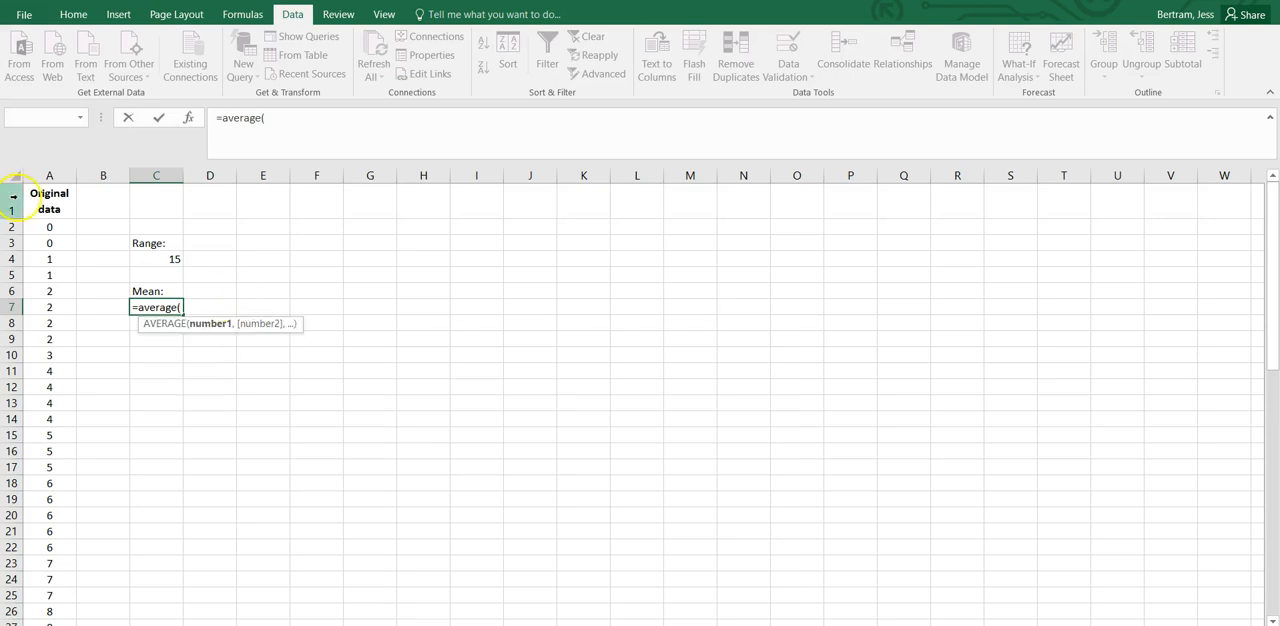
left_click_drag(49, 228, 44, 593)
type(")")
key("Return")
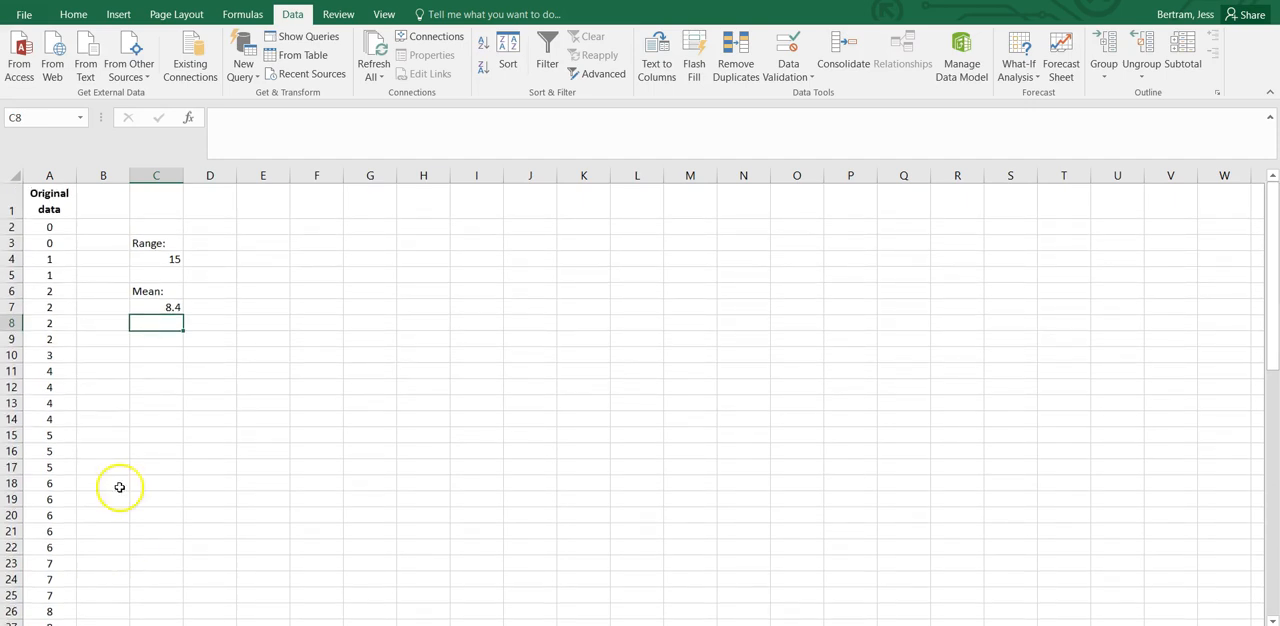
double_click(157, 313)
left_click(158, 312)
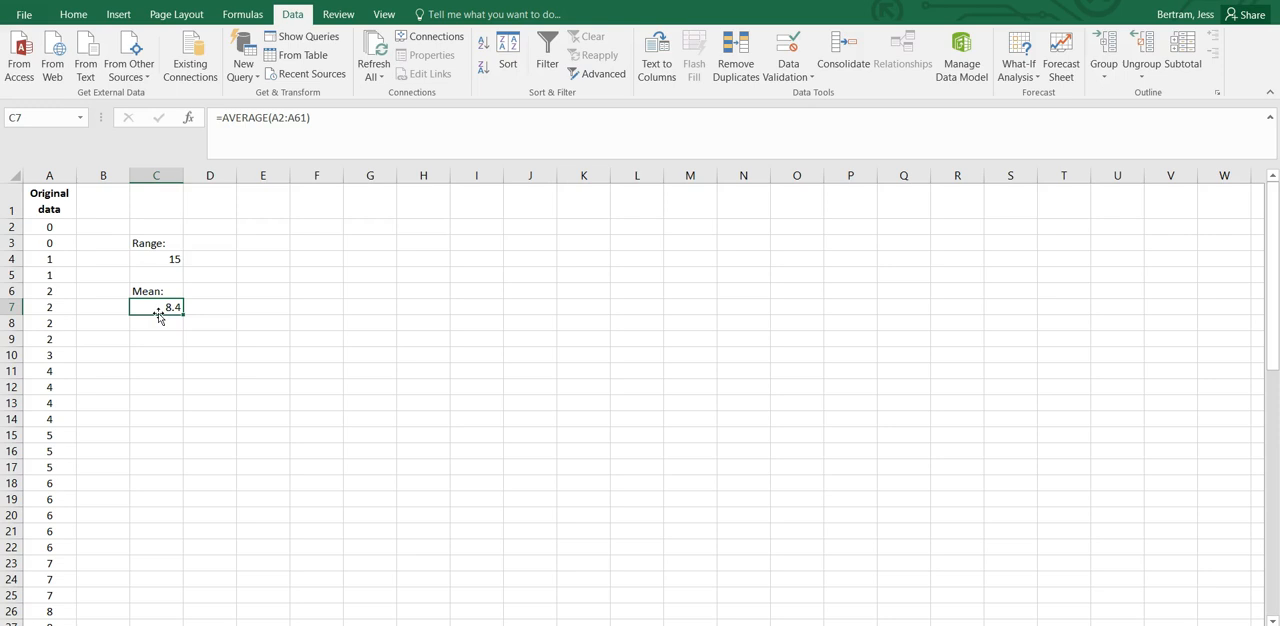
Try a whole-column mean in cell C8 with the formula =AVERAGE(A:A).
left_click(160, 320)
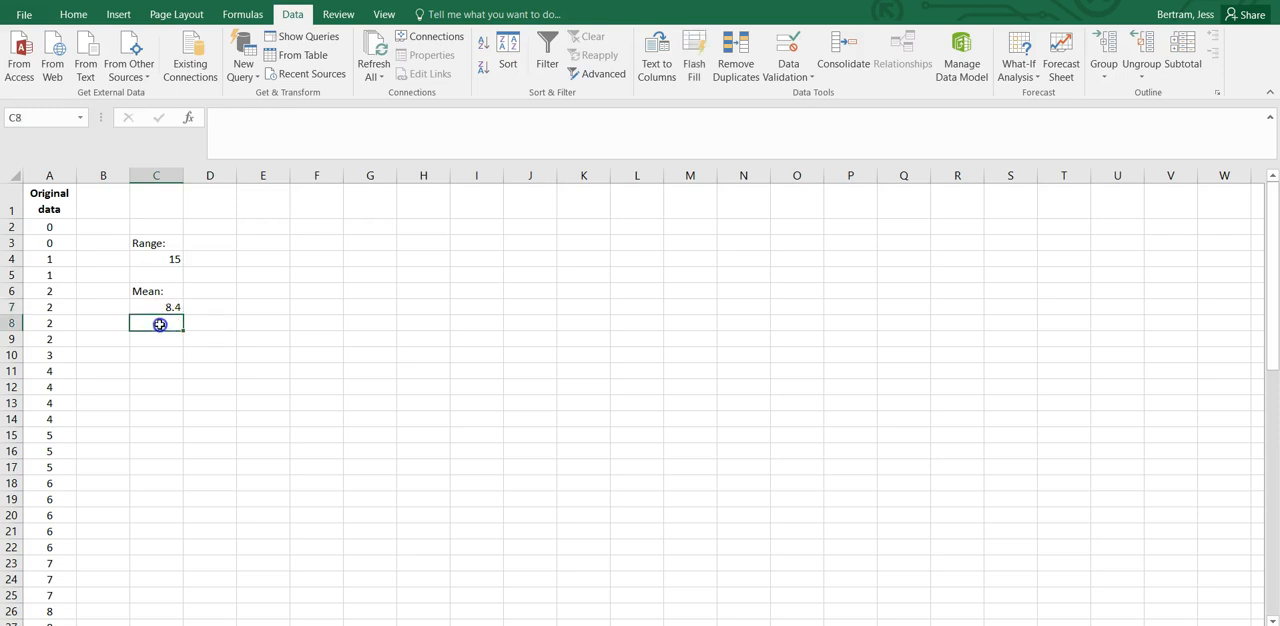
type("=")
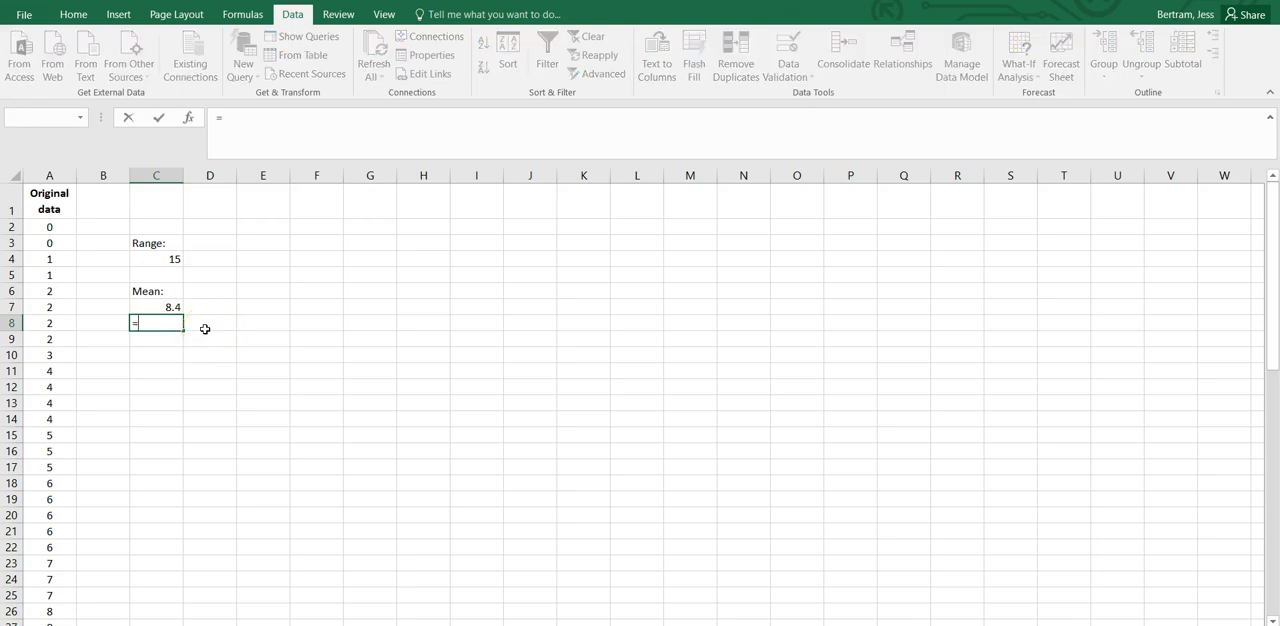
type("average(")
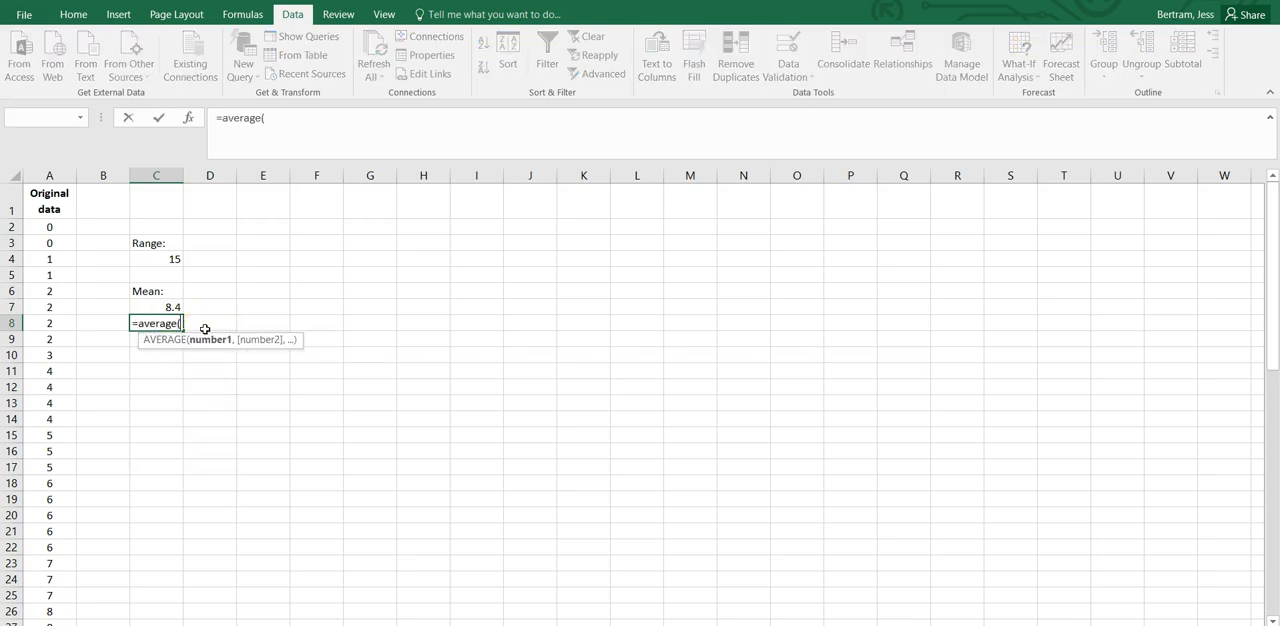
left_click(57, 172)
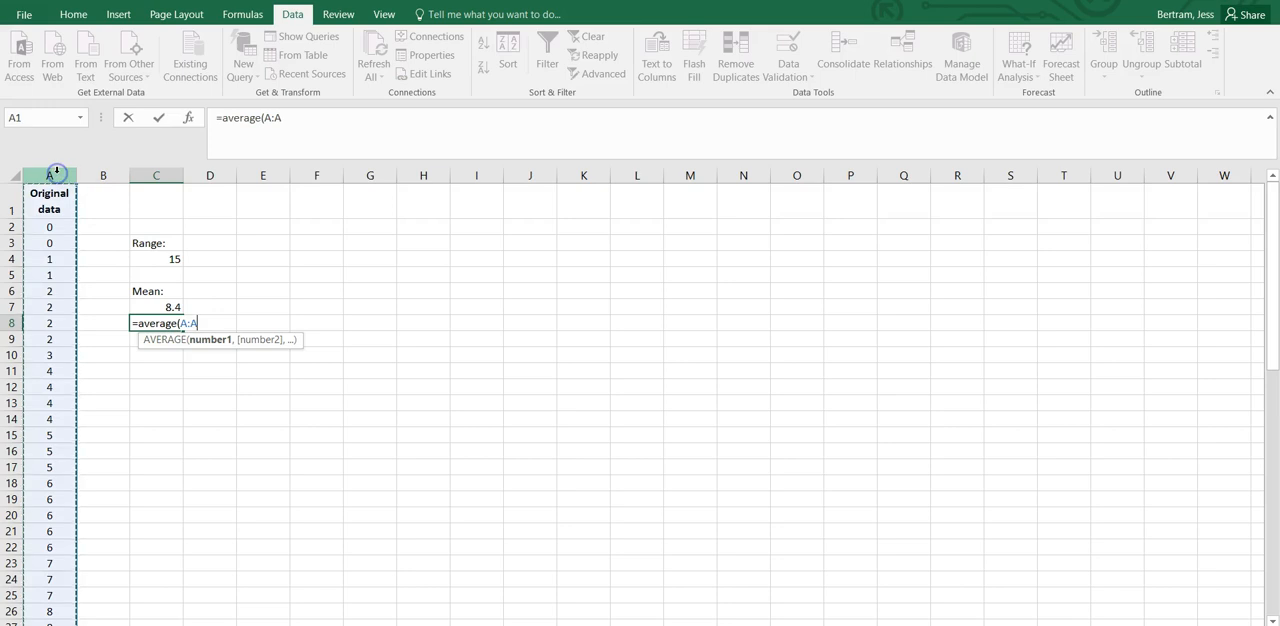
type(")")
key("Return")
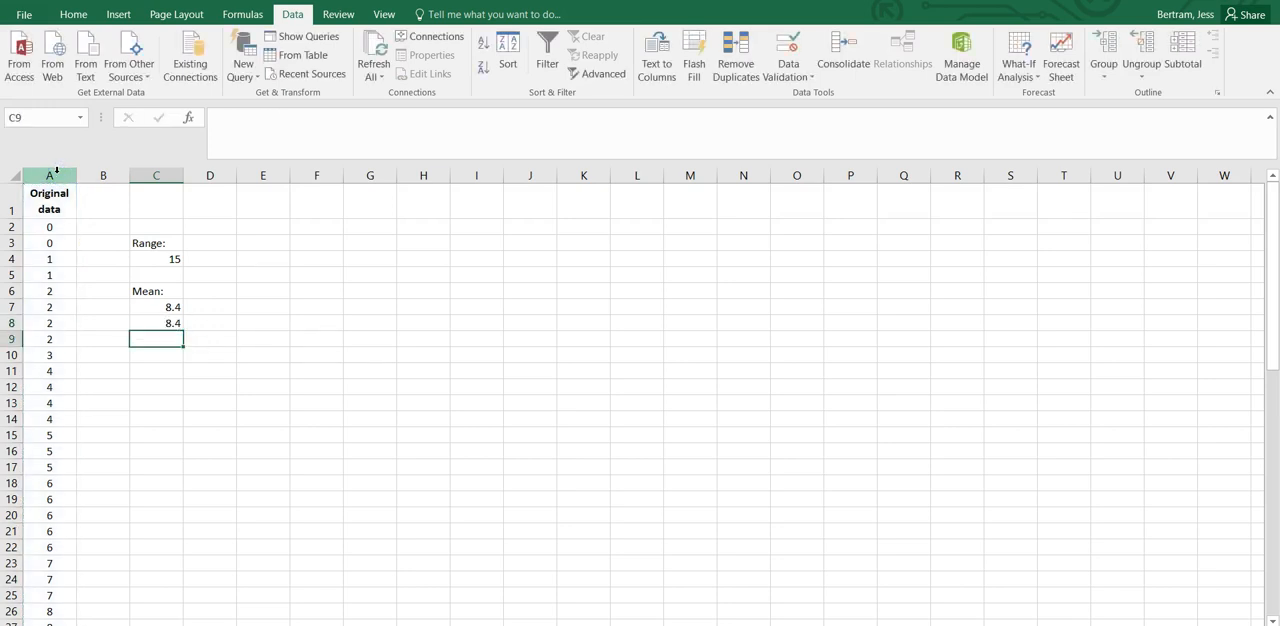
Re-enter the formula =AVERAGE(A:A) in cell C8 by referencing all of column A again.
left_click(172, 321)
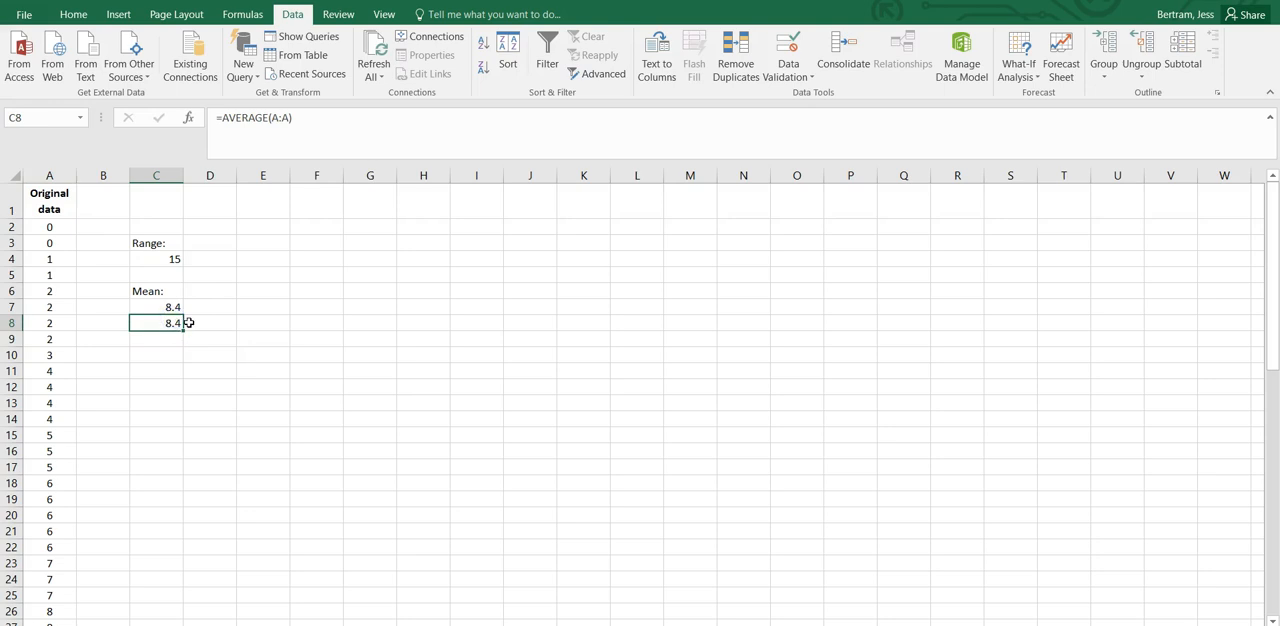
type("=avera")
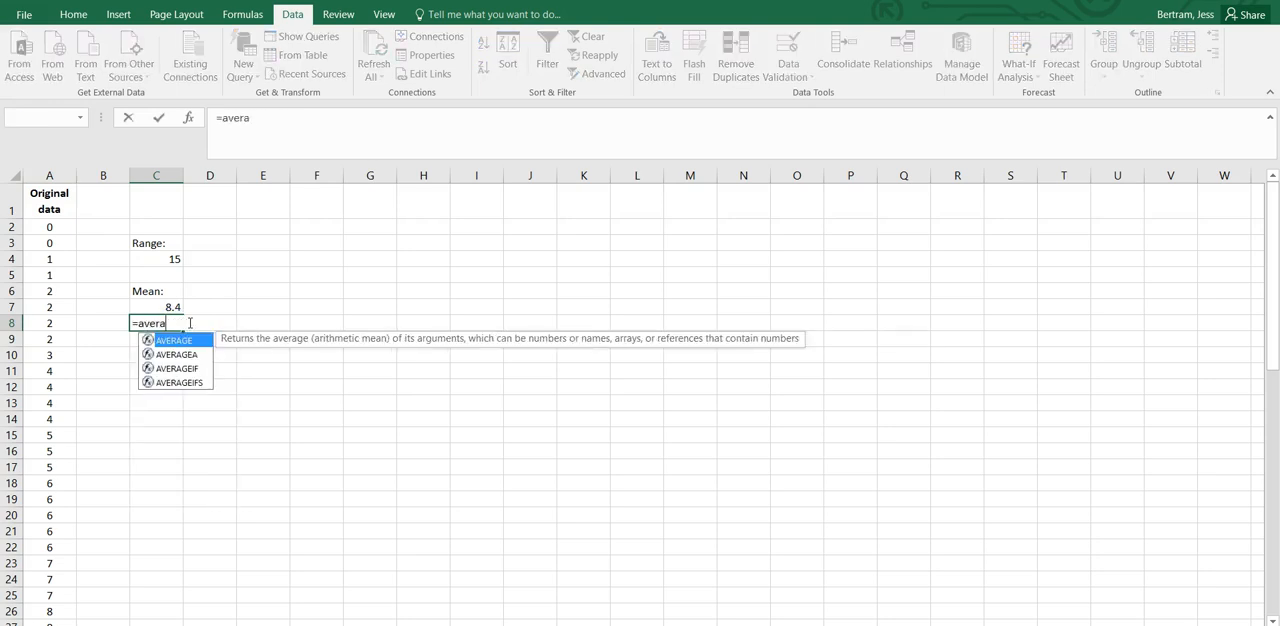
type("ge(")
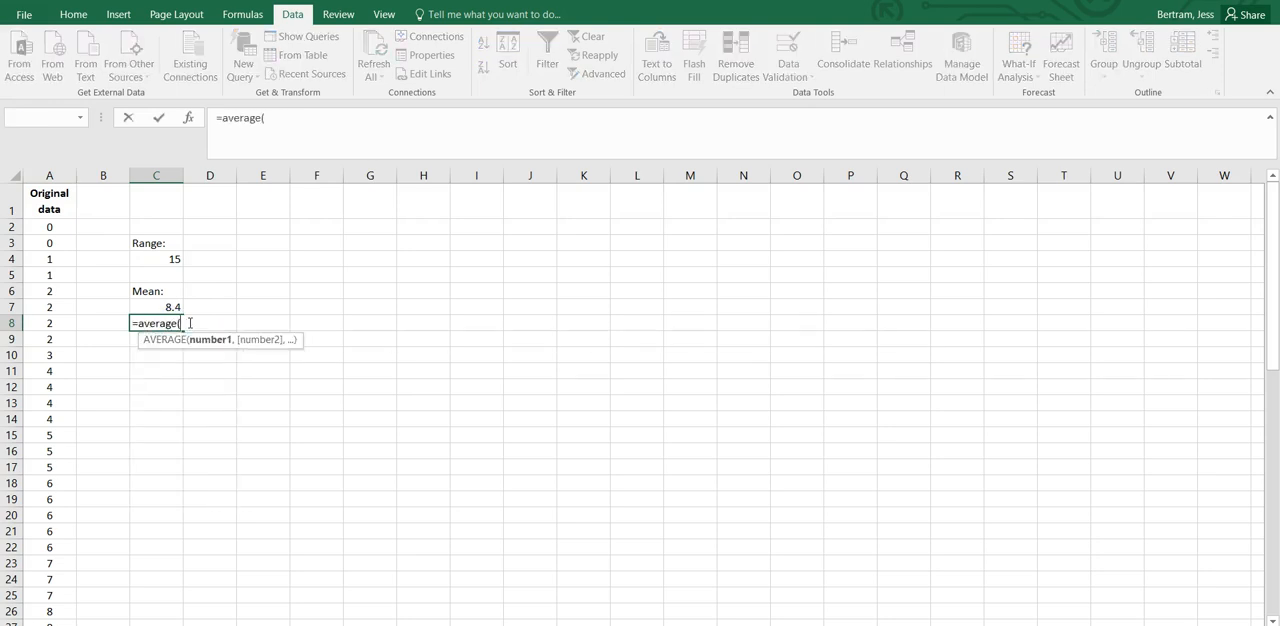
left_click(49, 175)
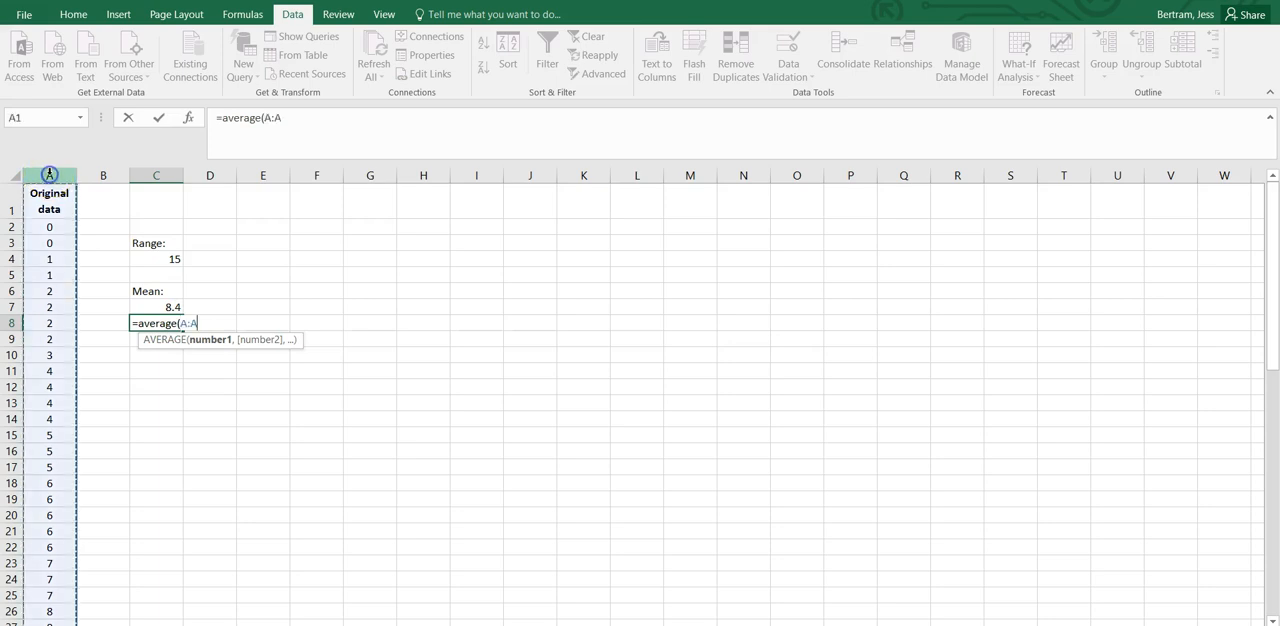
key("Return")
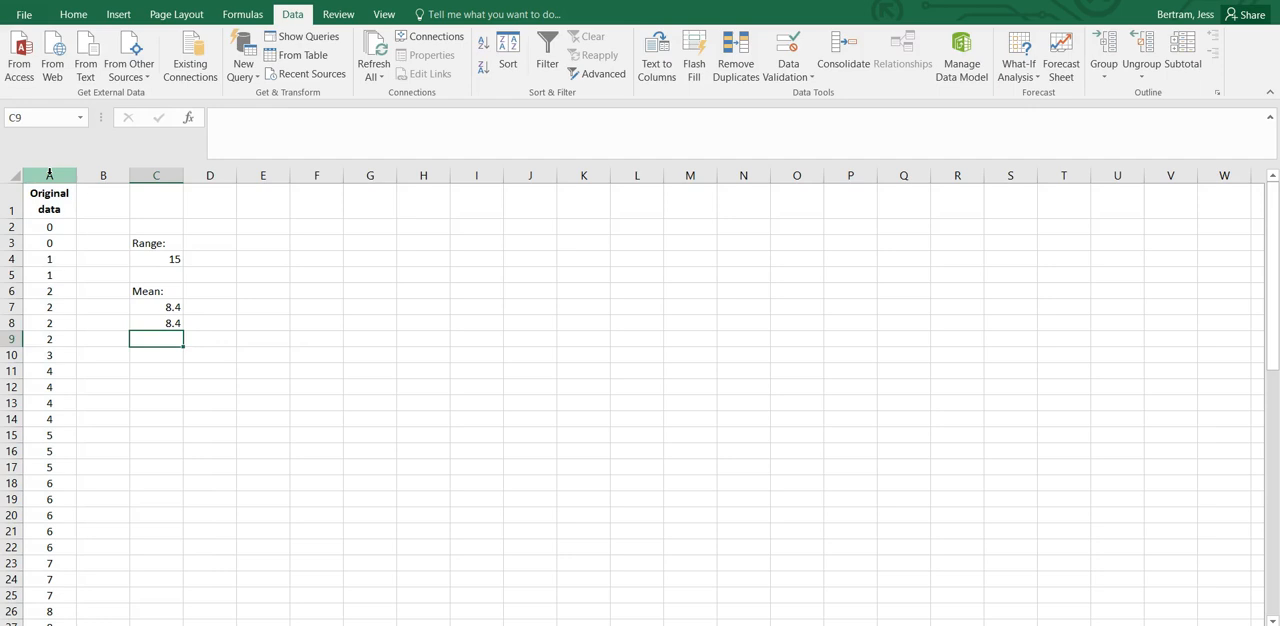
Clear the duplicate mean from cell C8.
scroll(51, 289, "down", 5)
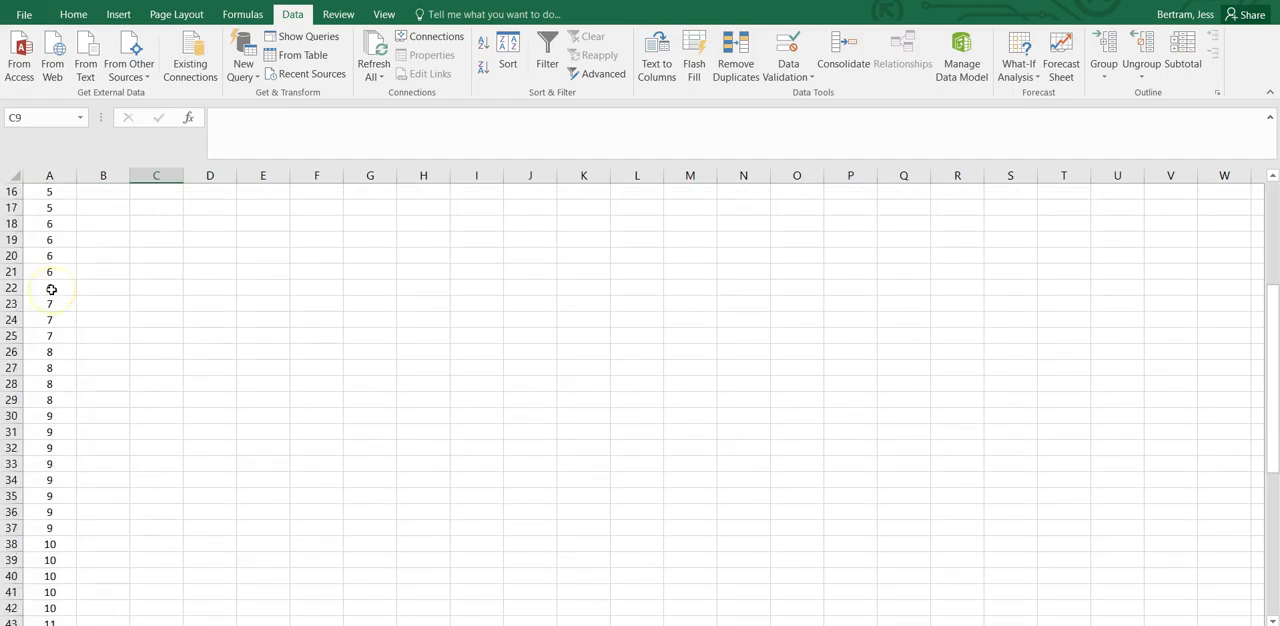
scroll(51, 289, "down", 12)
scroll(51, 289, "up", 18)
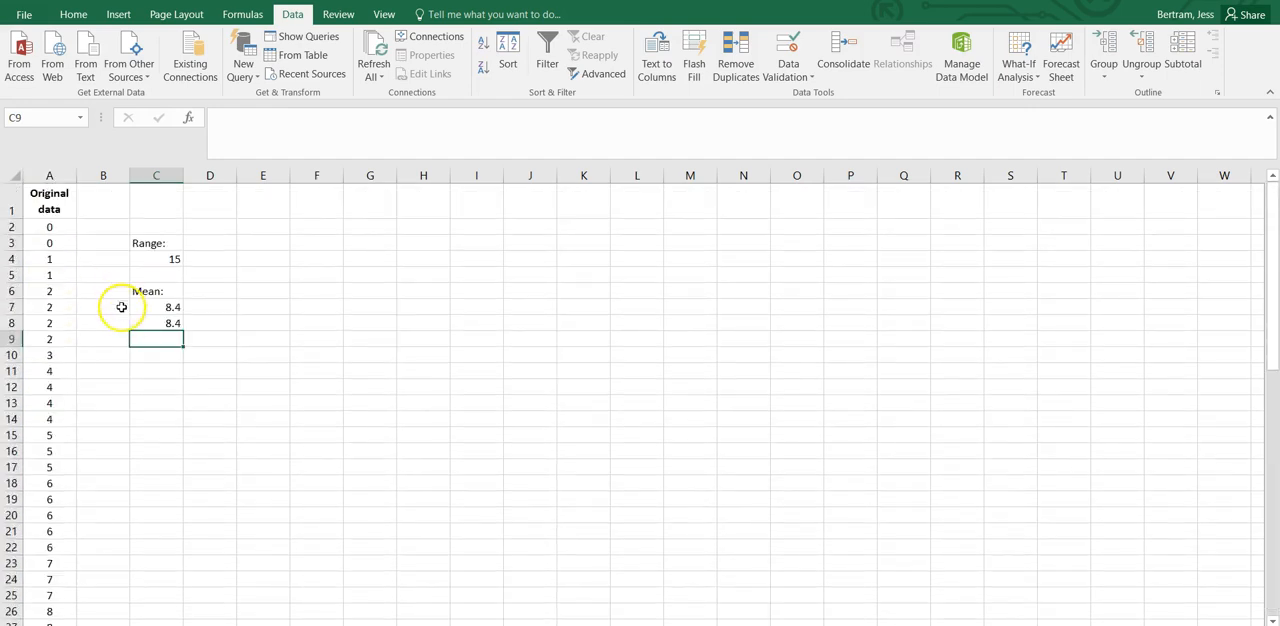
left_click(146, 323)
key("Delete")
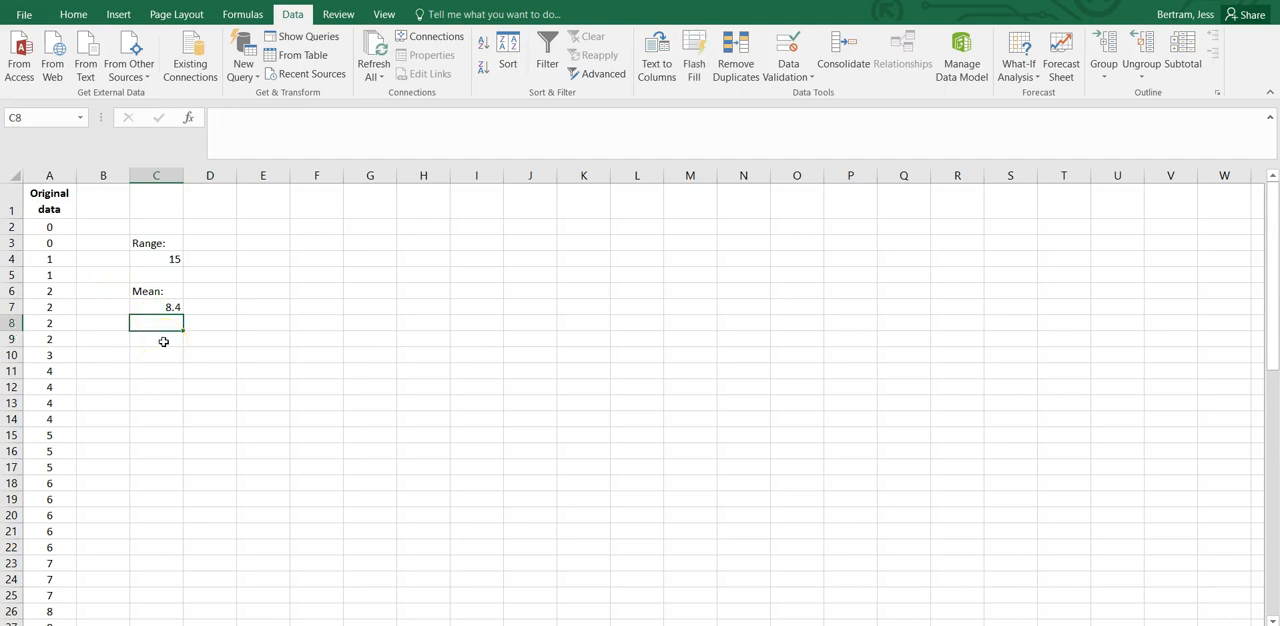
Enter the label "Median:" in cell C9, leaving one blank row below the mean result.
left_click(163, 342)
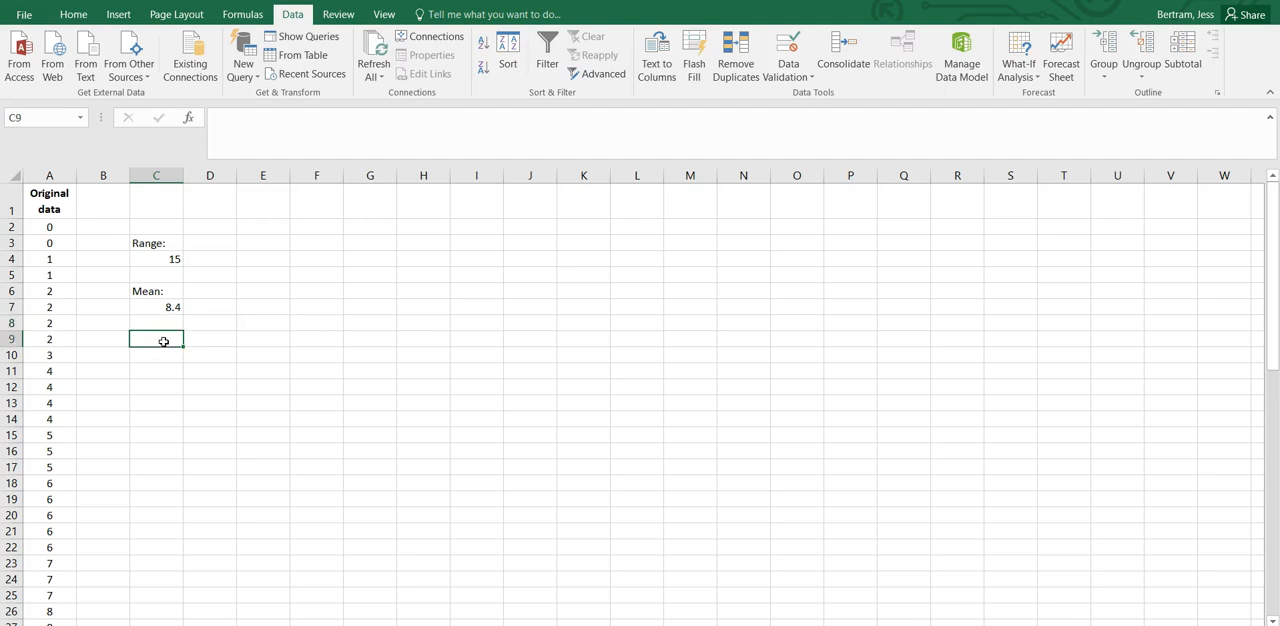
type("Median")
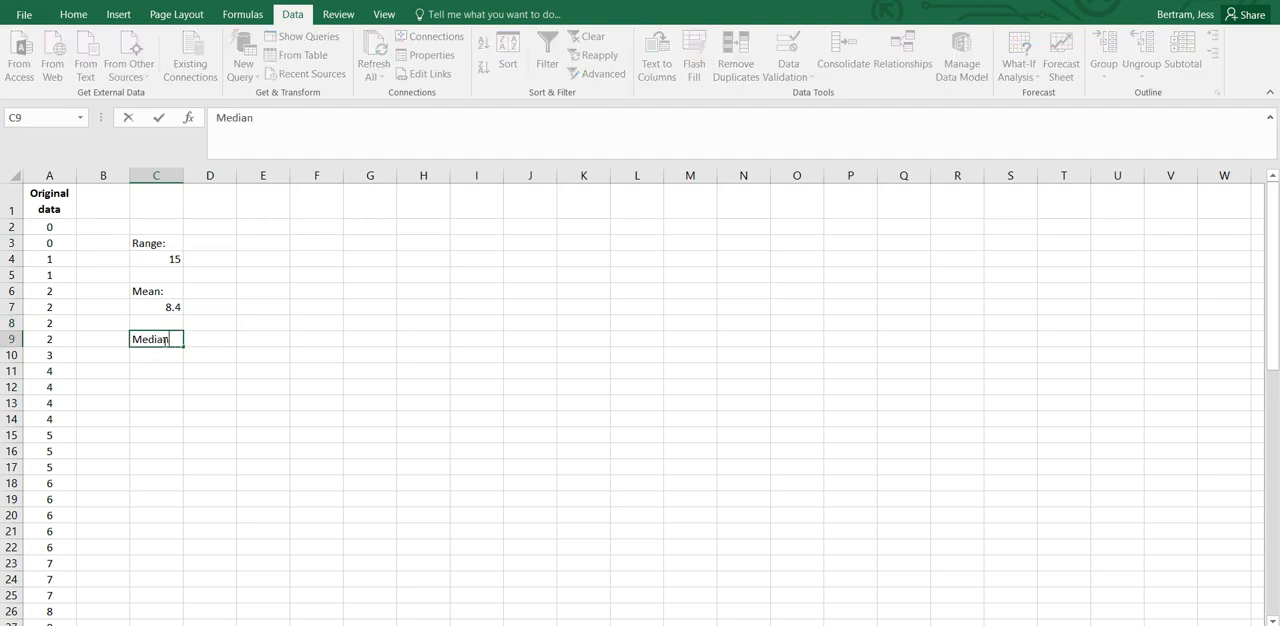
type(":")
key("Return")
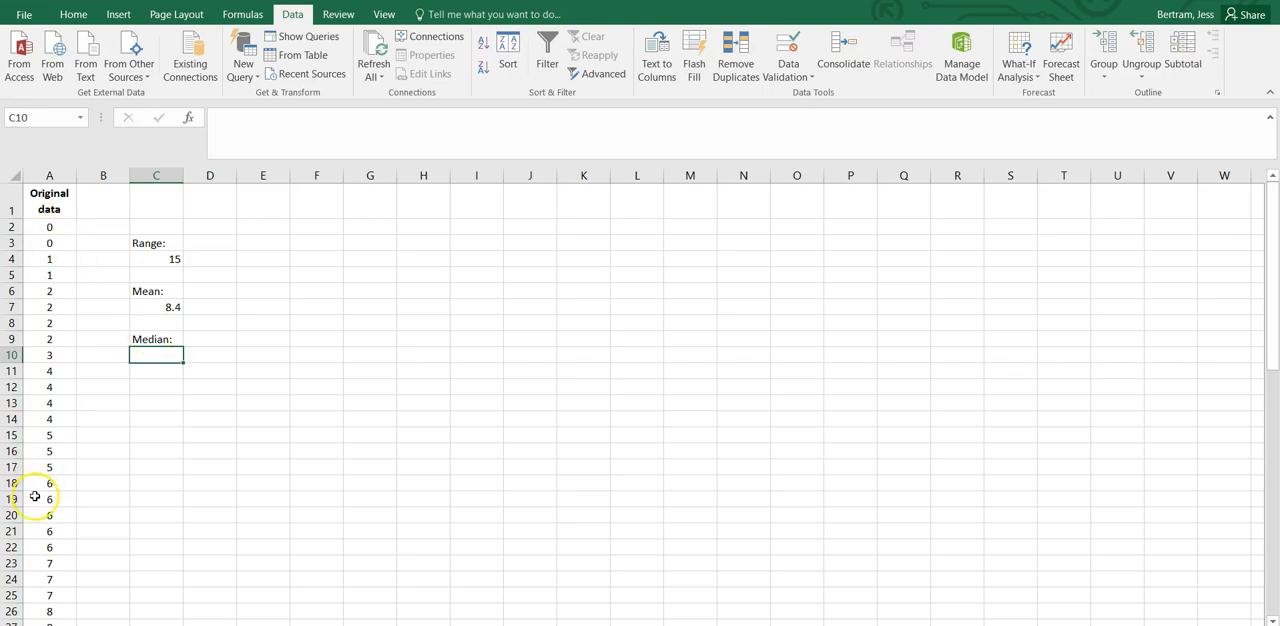
Calculate the median in cell C10 with the formula =MEDIAN(A:A), covering the whole data column.
scroll(38, 497, "down", 5)
scroll(34, 496, "down", 2)
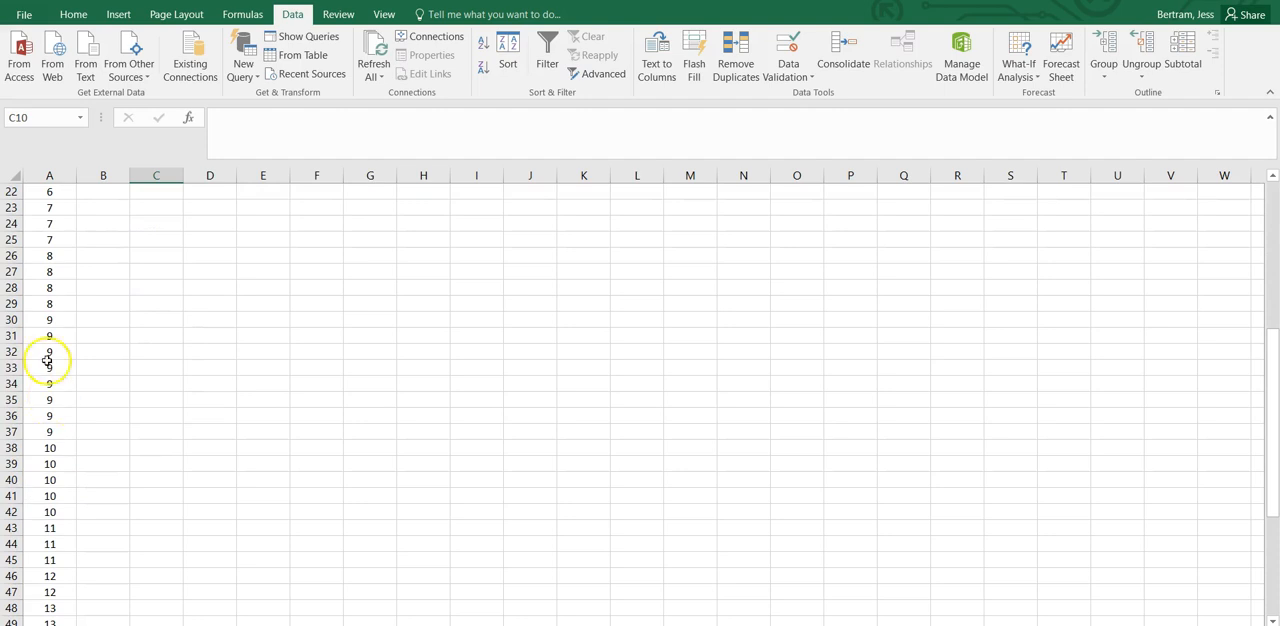
scroll(51, 297, "up", 4)
scroll(51, 297, "up", 4)
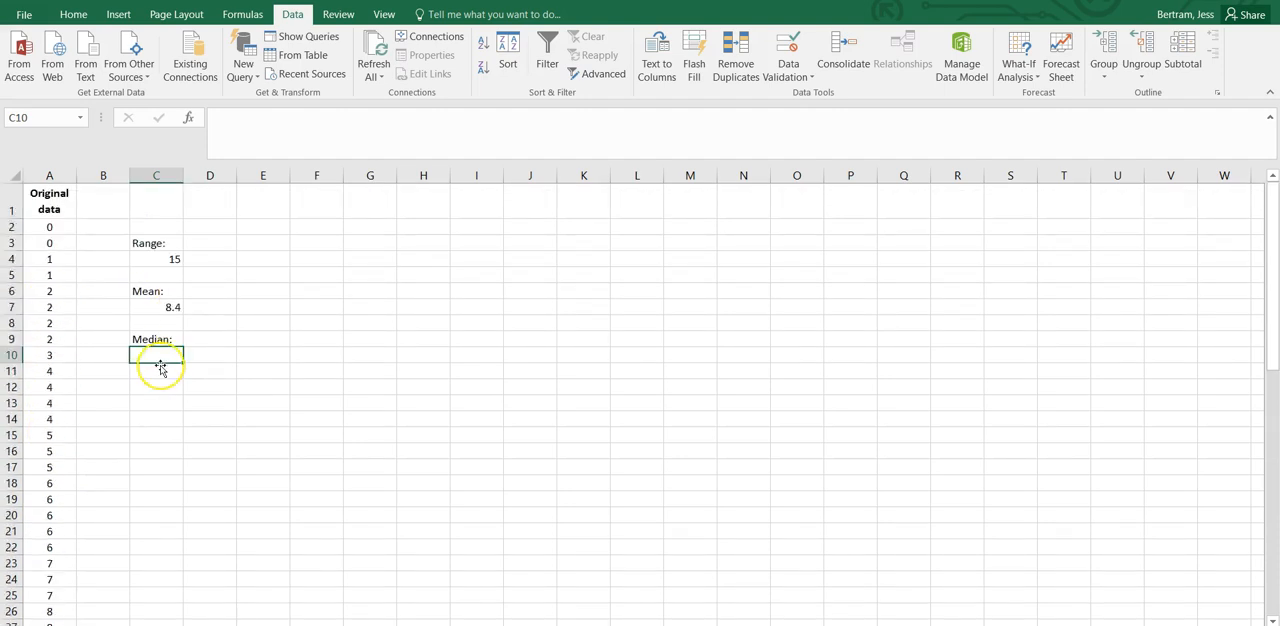
type("=")
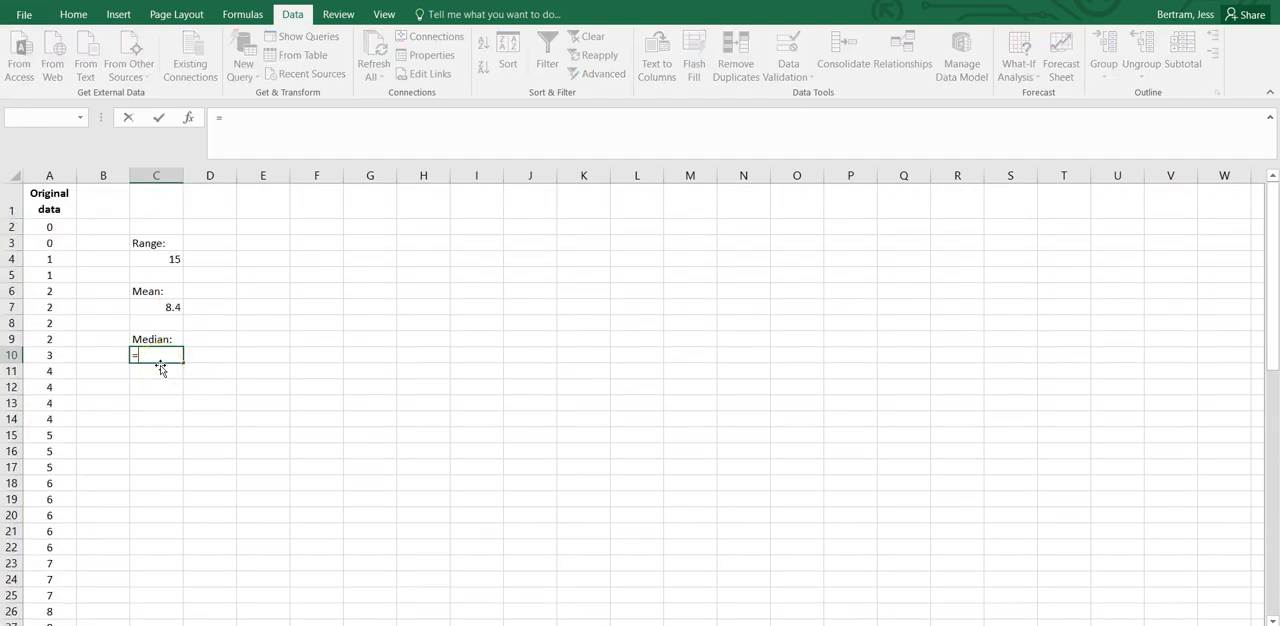
type("med")
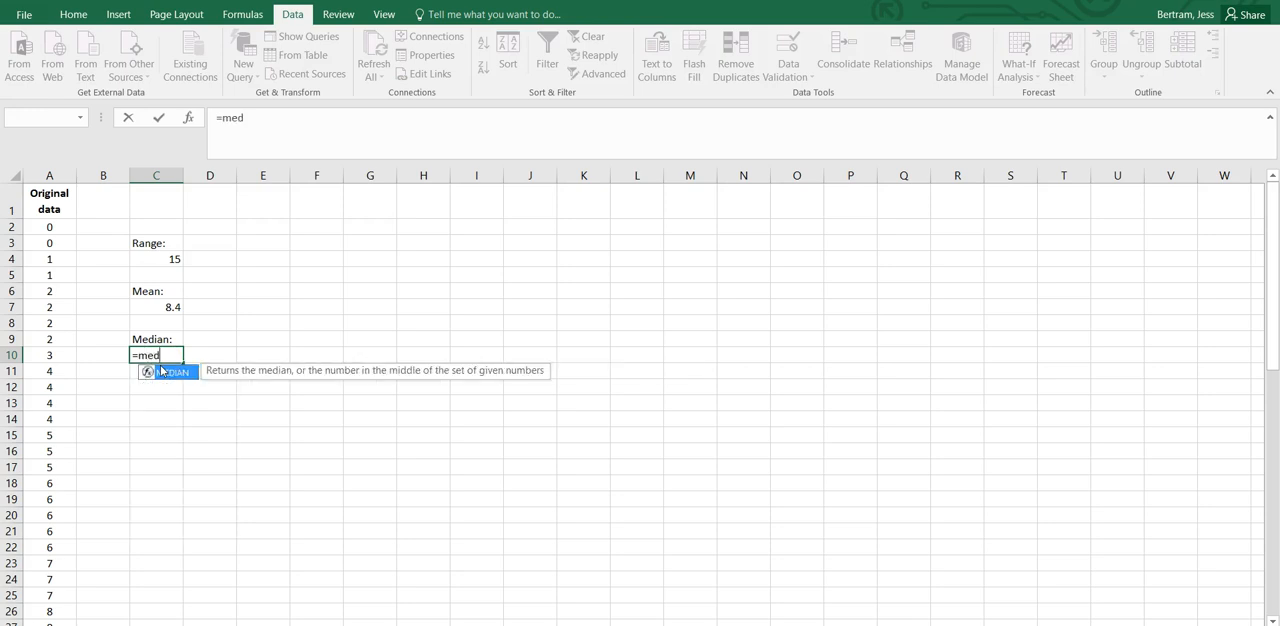
type("ian(")
left_click(57, 176)
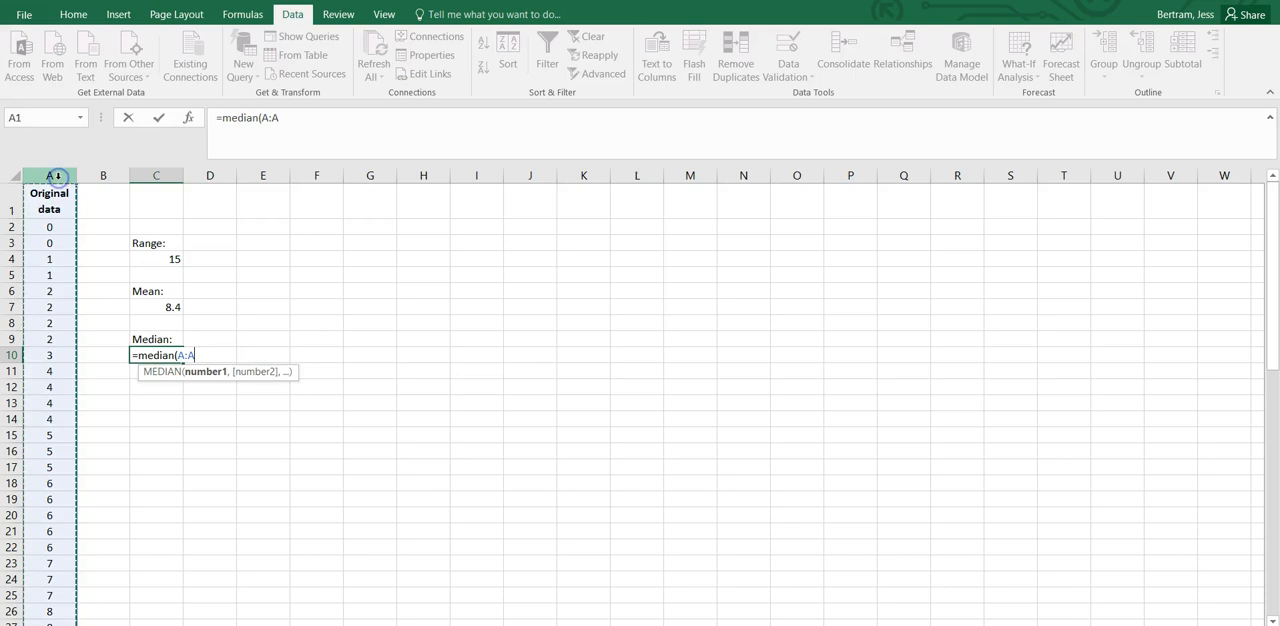
key("Return")
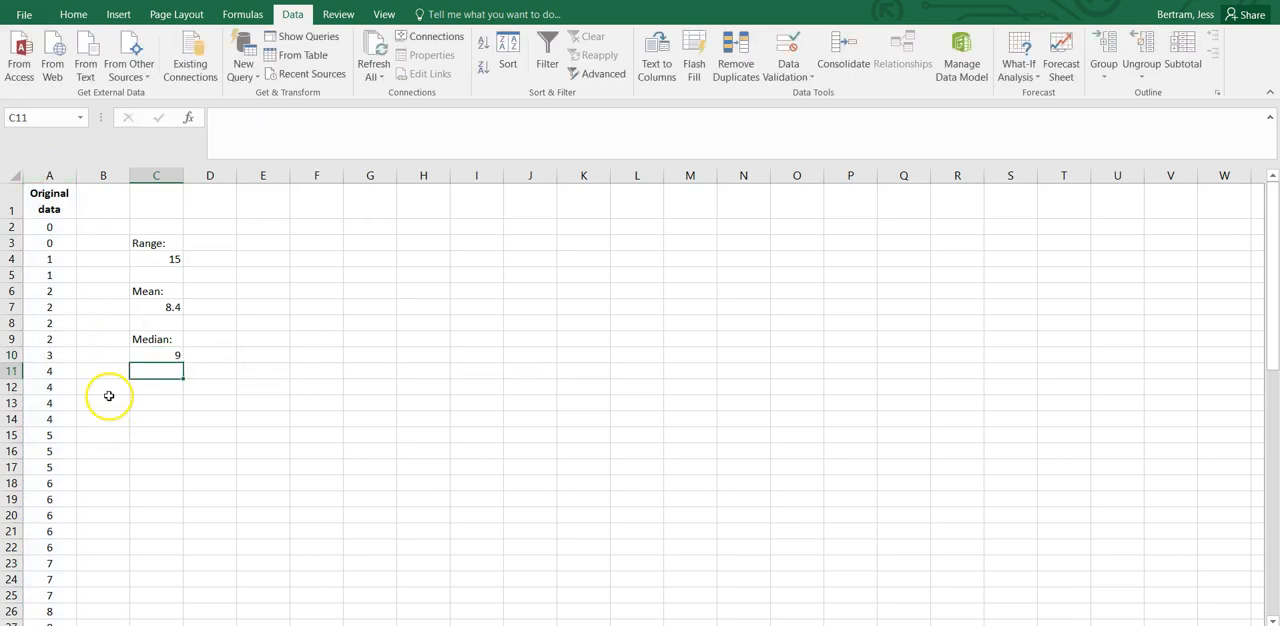
Enter the label "Mode:" in cell C12, leaving one blank row below the median result.
left_click(150, 387)
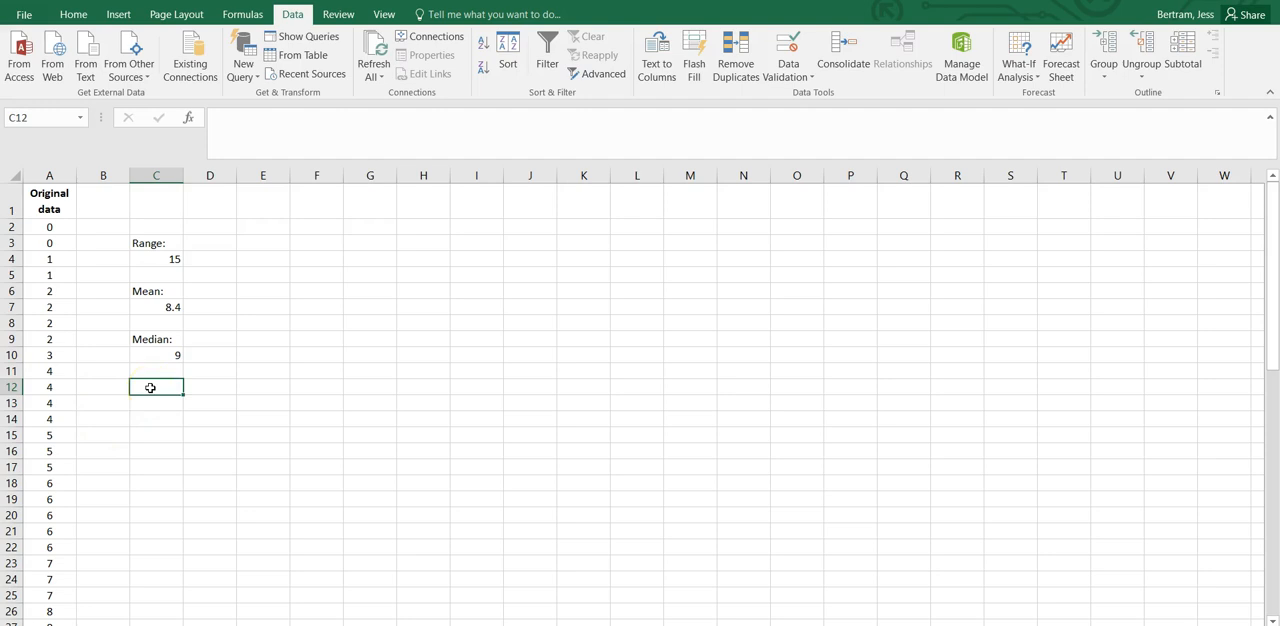
type("Mode:")
key("Return")
Calculate the mode in cell C13 with the MODE function over the column A data, starting at A2.
type("=Mod")
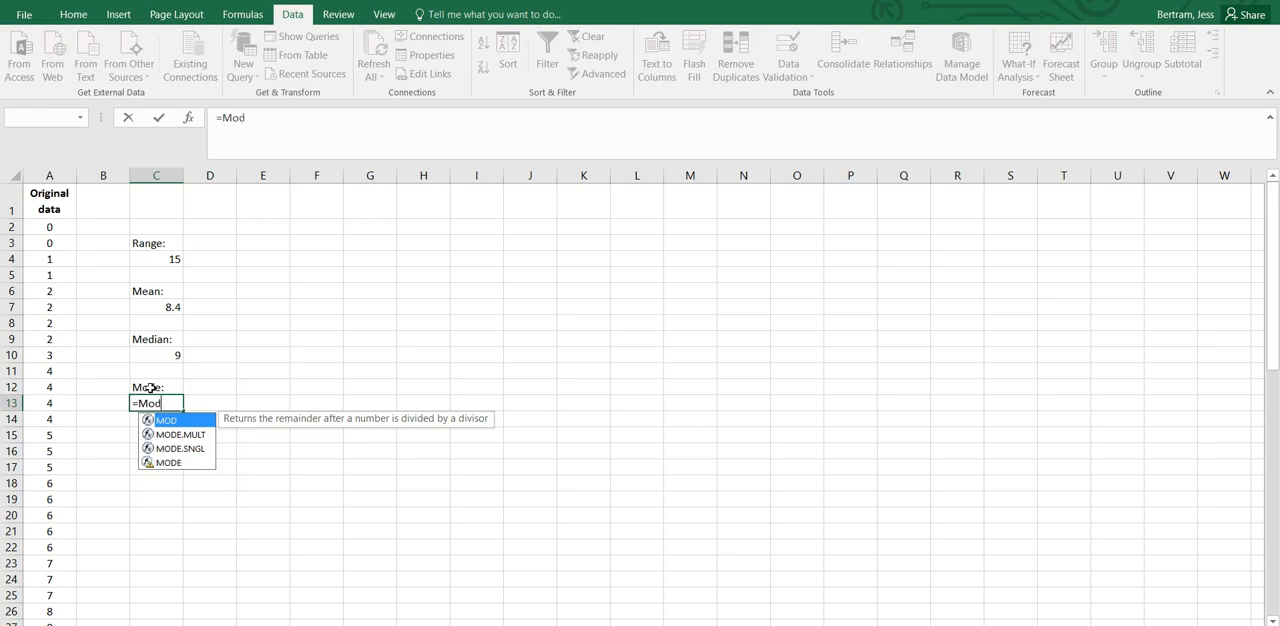
type("e")
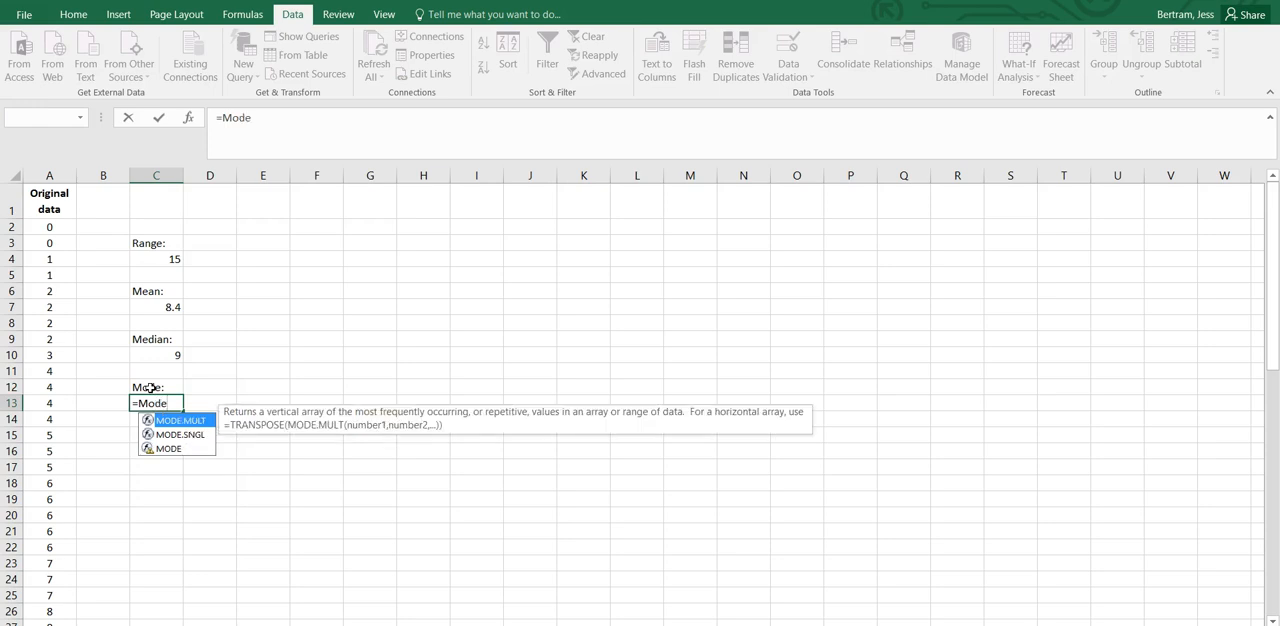
type("(")
left_click(50, 228)
left_click_drag(38, 306, 56, 577)
key("Return")
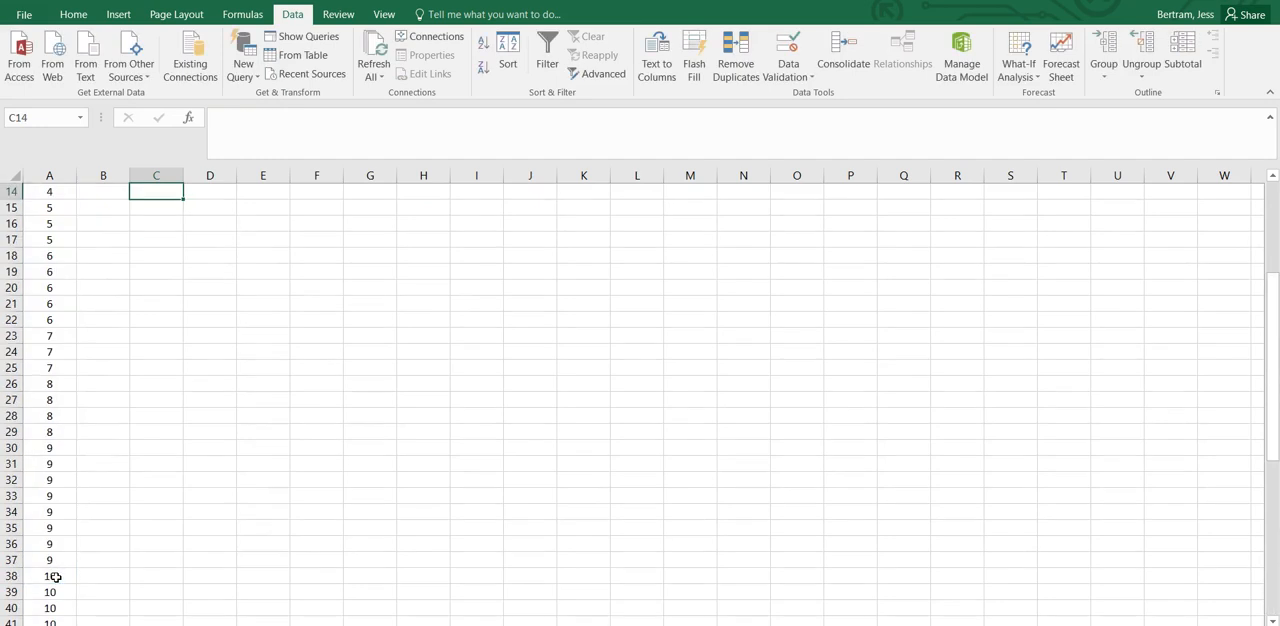
scroll(240, 407, "up", 4)
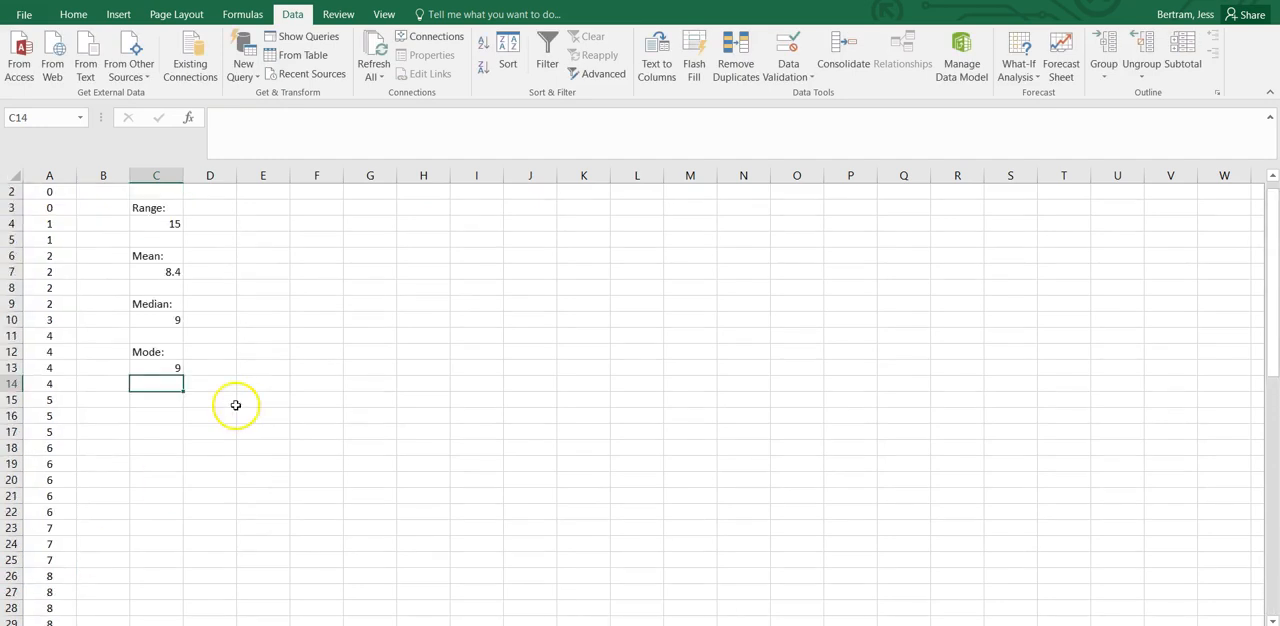
scroll(117, 431, "down", 1)
scroll(117, 431, "down", 3)
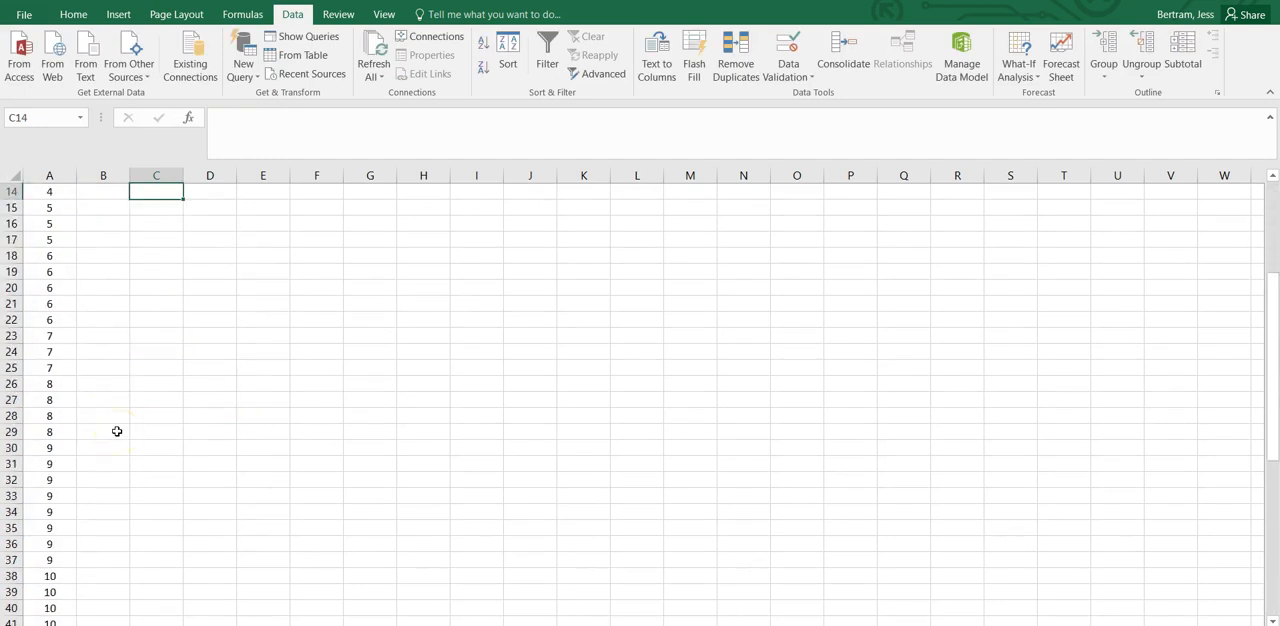
scroll(117, 431, "up", 2)
scroll(117, 431, "down", 5)
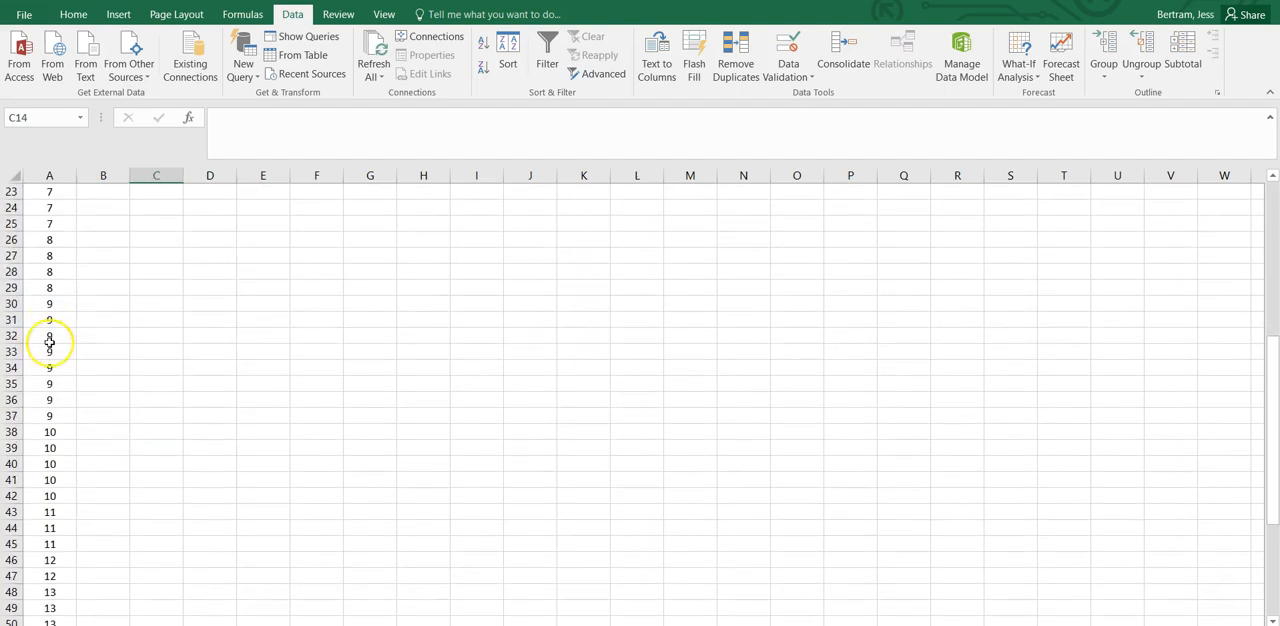
scroll(180, 371, "up", 7)
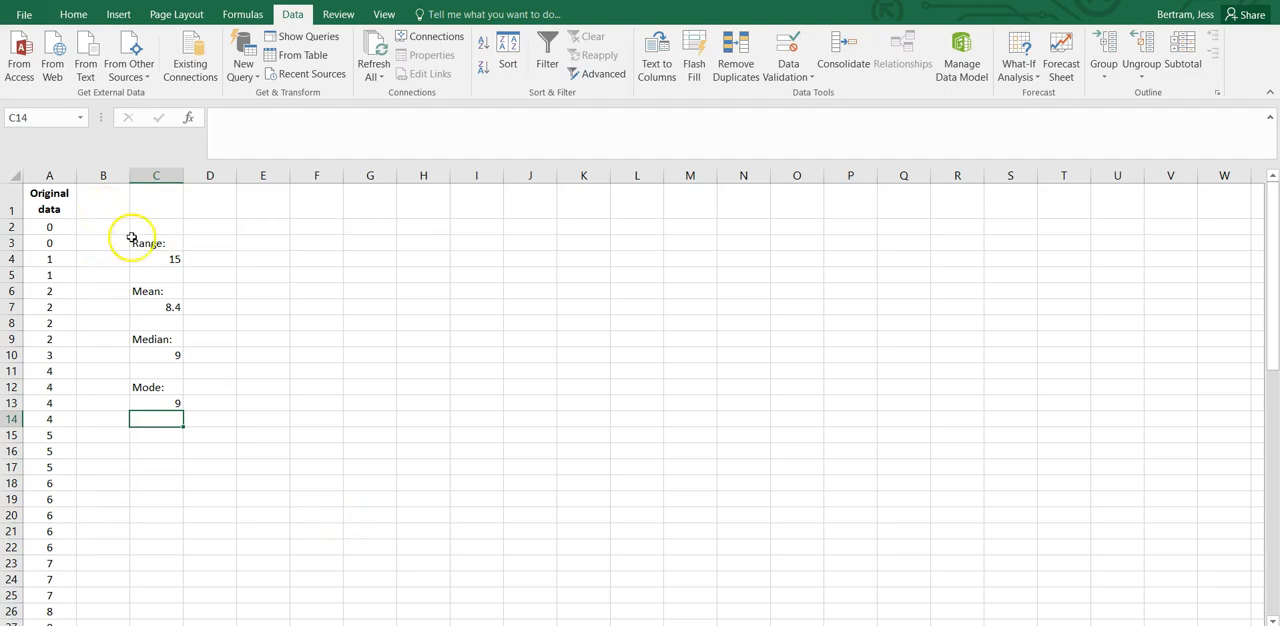
left_click_drag(154, 246, 144, 418)
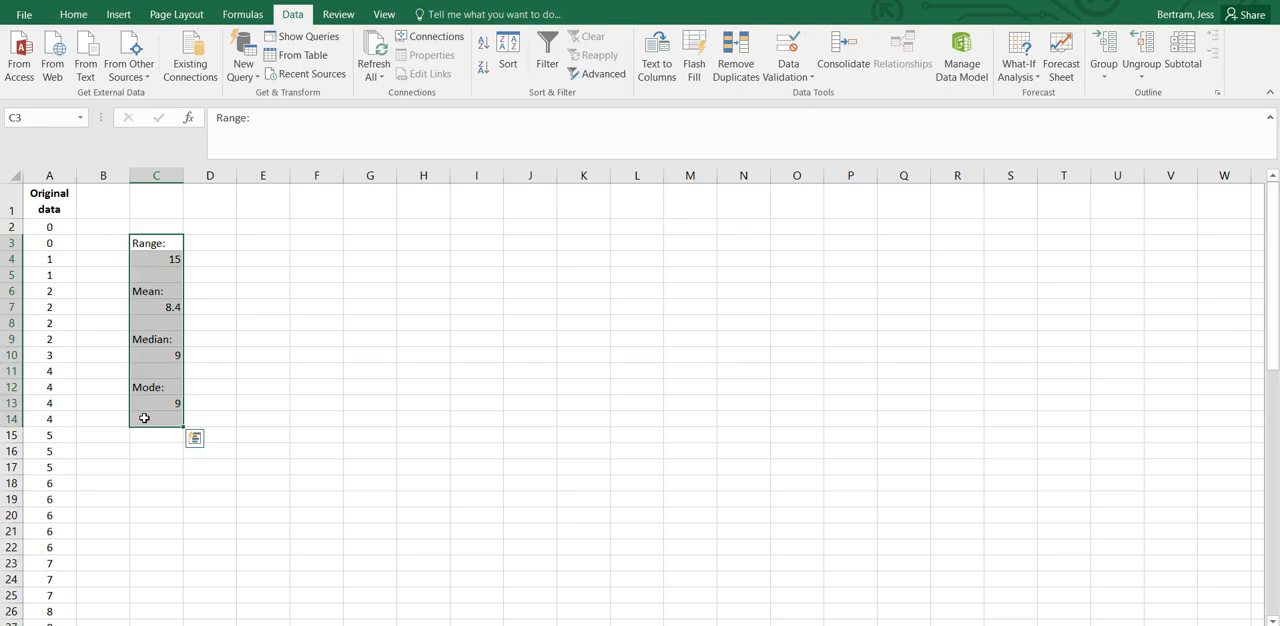
left_click(201, 388)
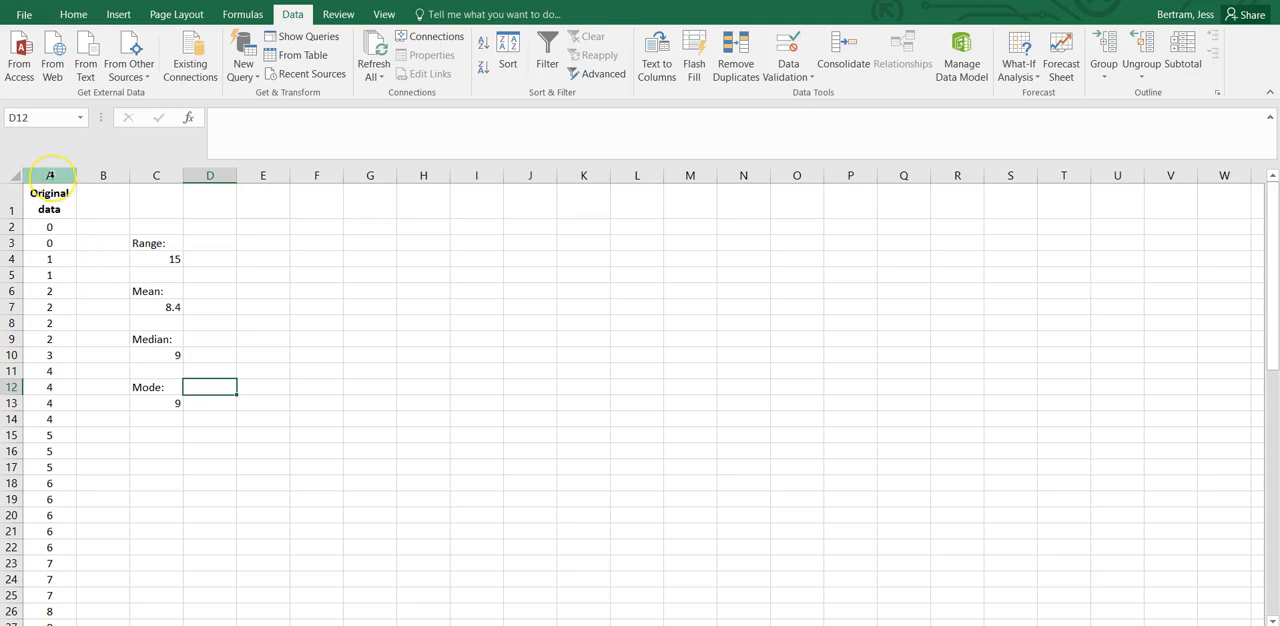
Select the whole of column A and bring up the recommended charts for its data.
left_click(52, 177)
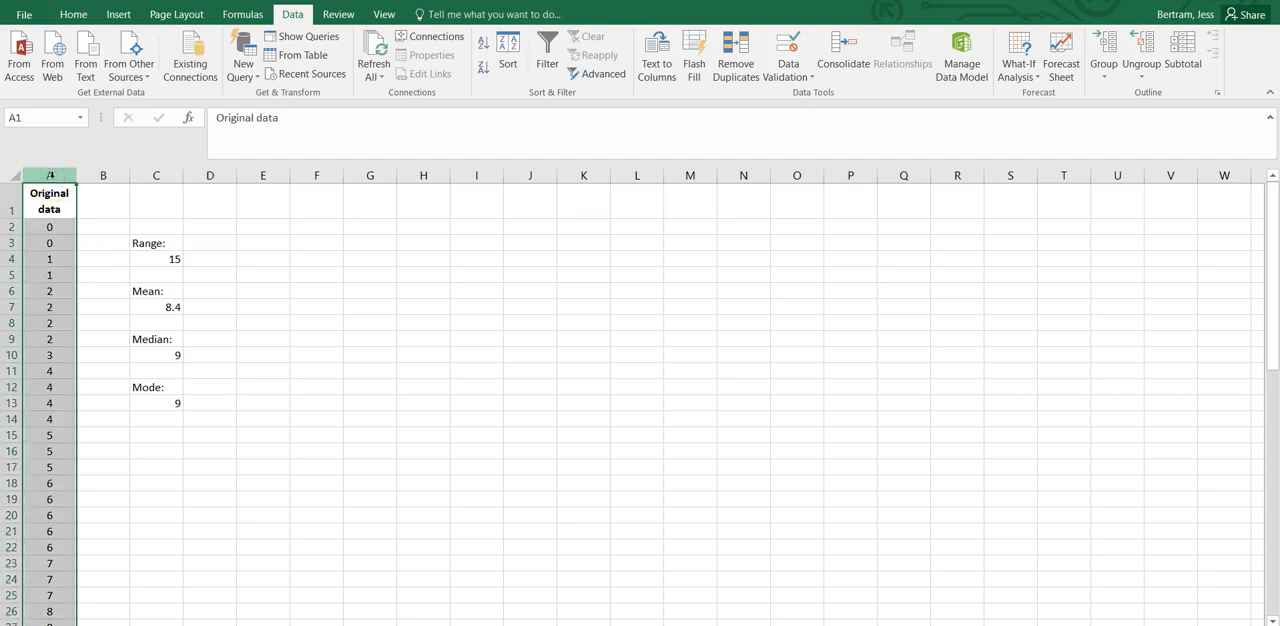
scroll(66, 286, "down", 10)
scroll(67, 288, "up", 10)
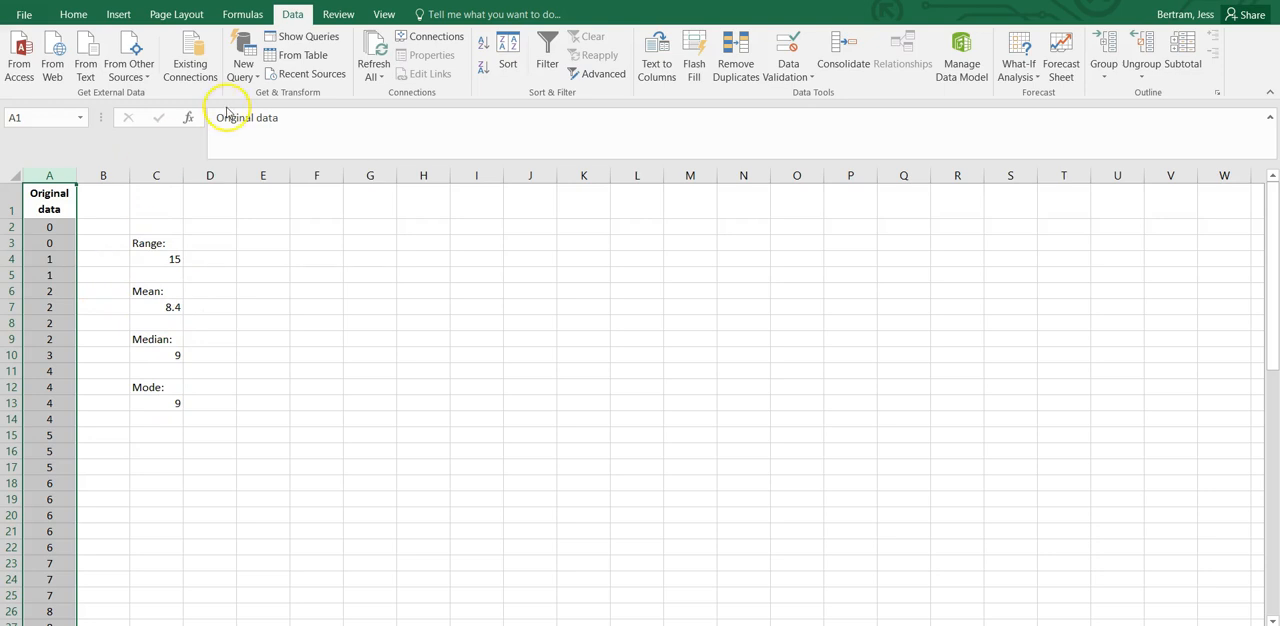
left_click(121, 15)
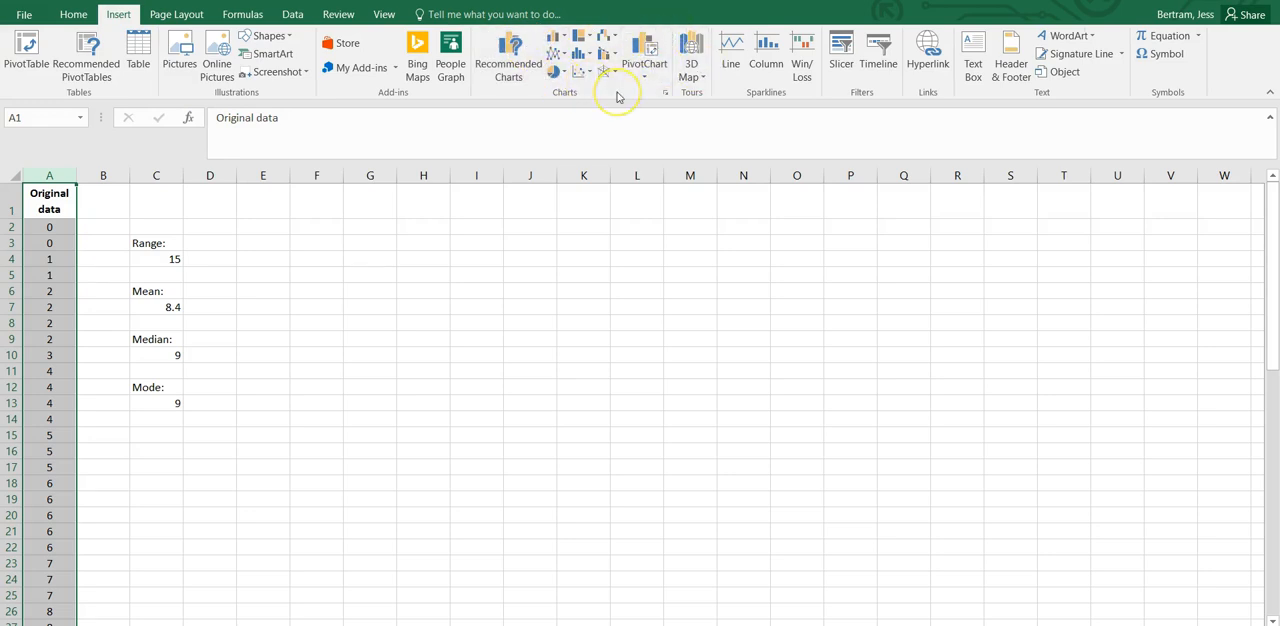
left_click(510, 74)
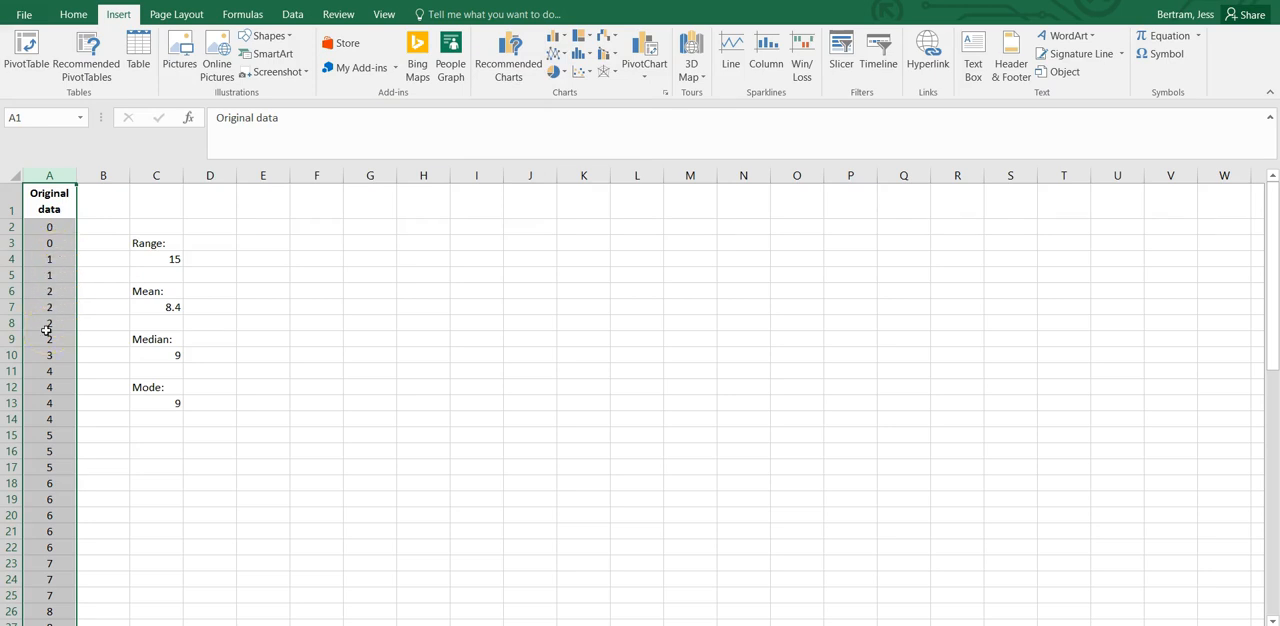
left_click(516, 60)
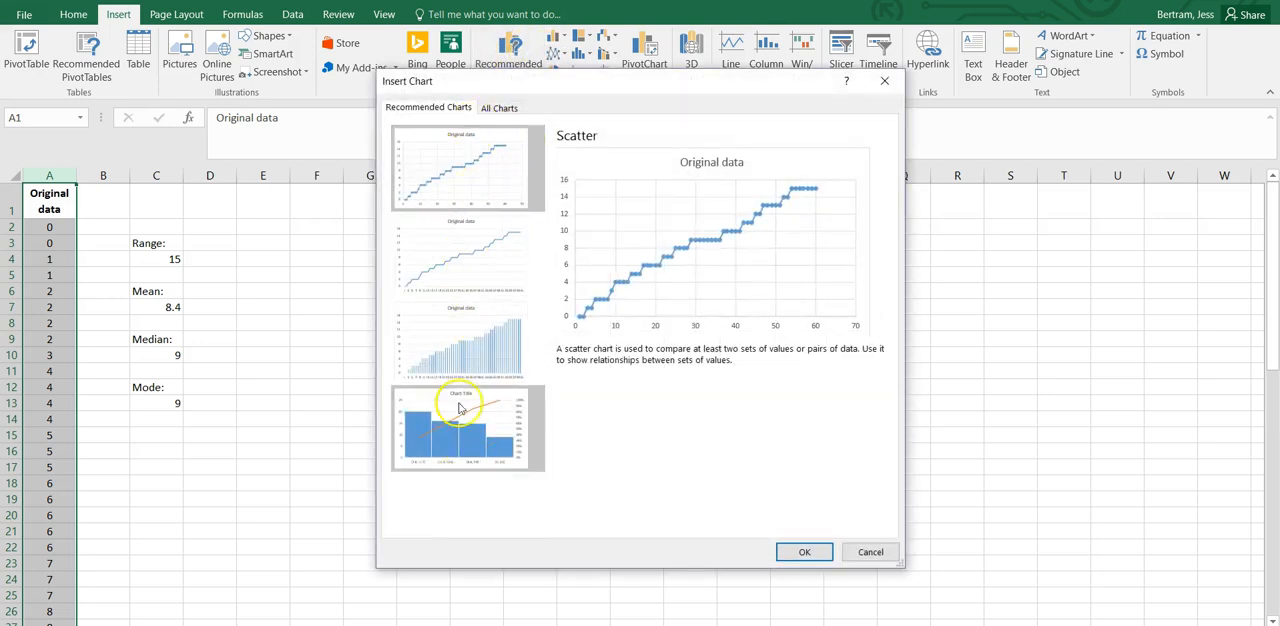
Preview the line, clustered column and Pareto recommendations, but insert the scatter chart and place it beside the summary statistics.
left_click(466, 220)
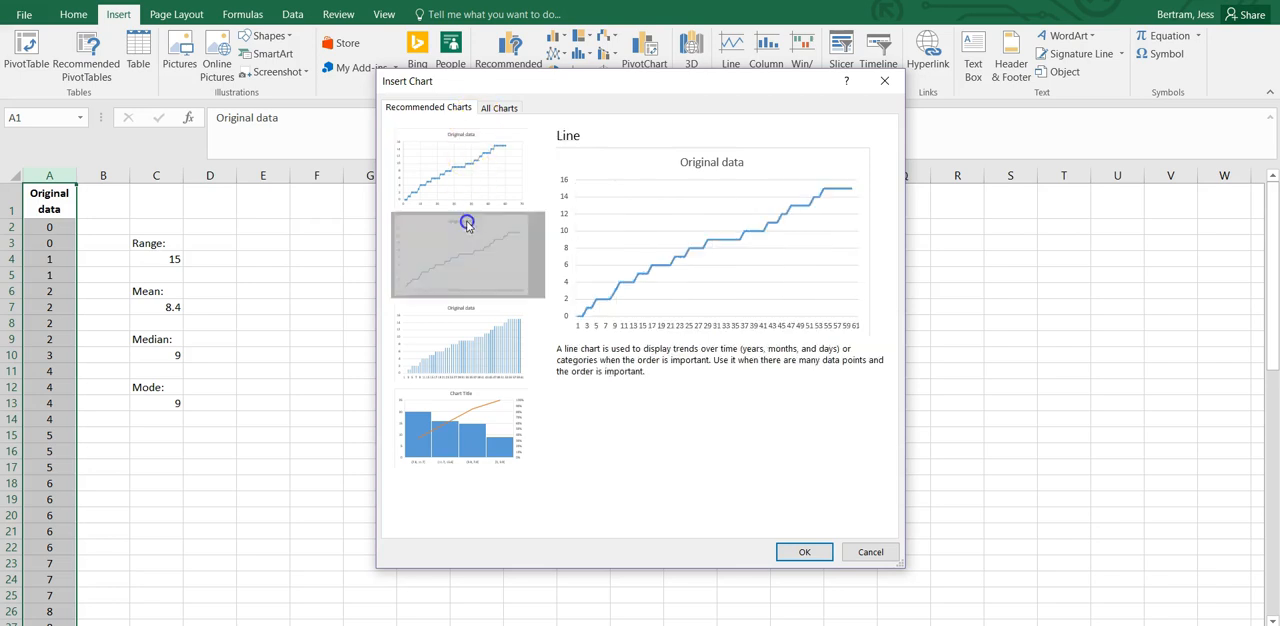
left_click(460, 326)
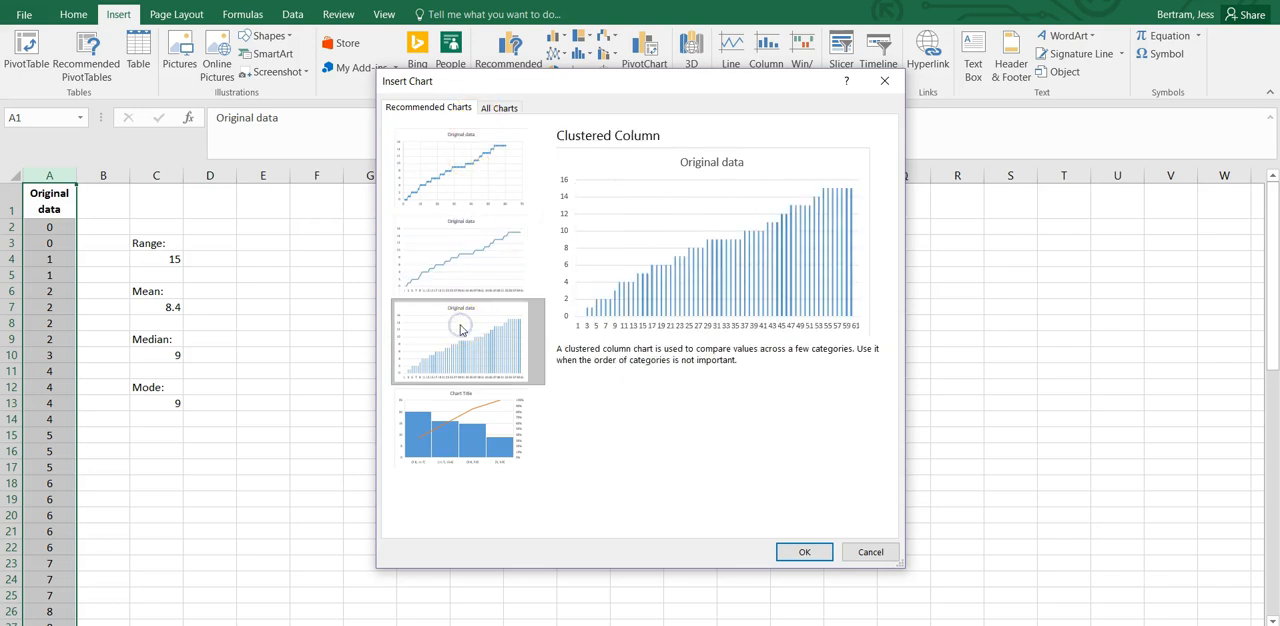
left_click(462, 410)
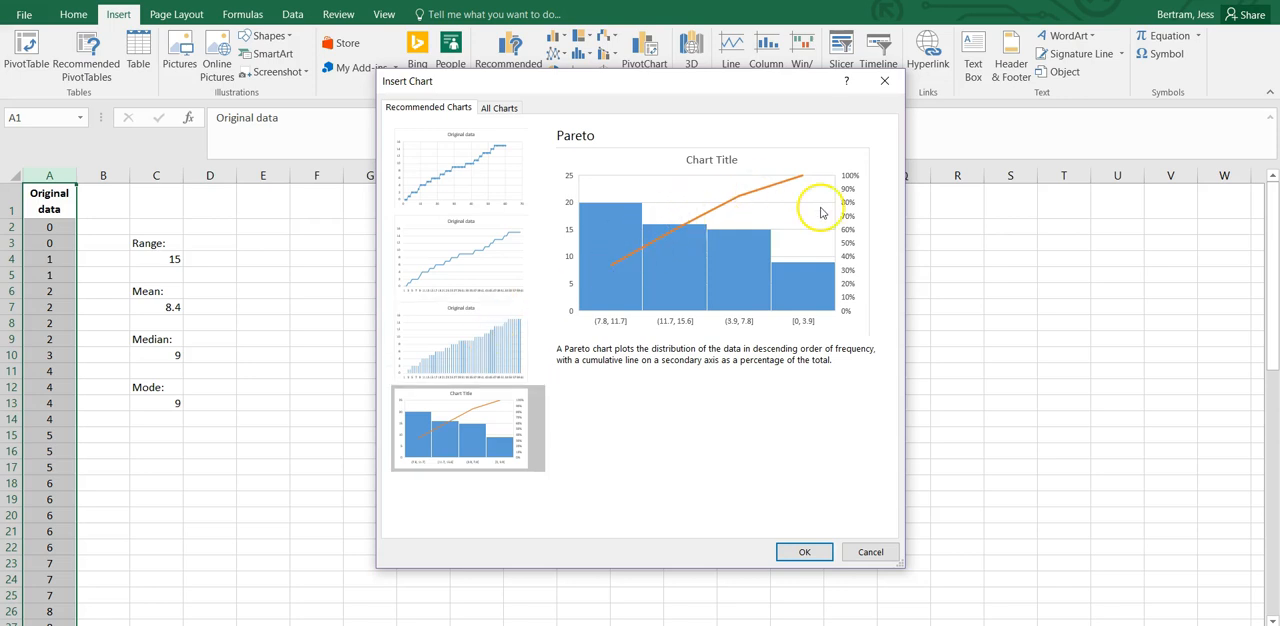
left_click(465, 182)
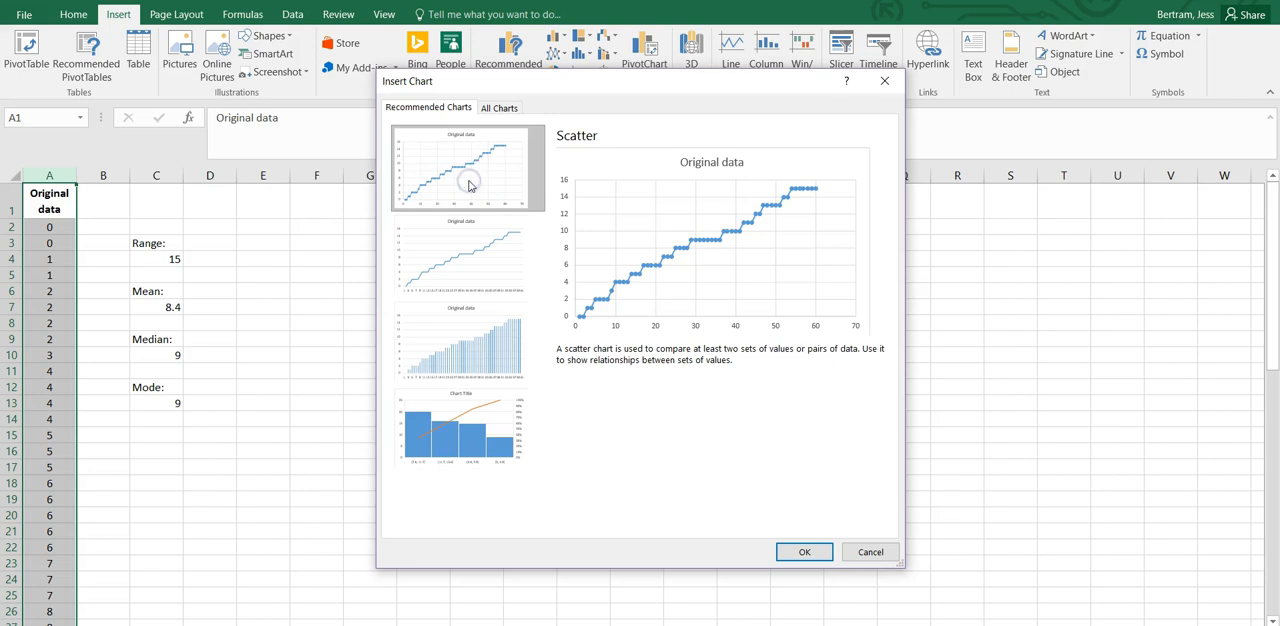
left_click(805, 552)
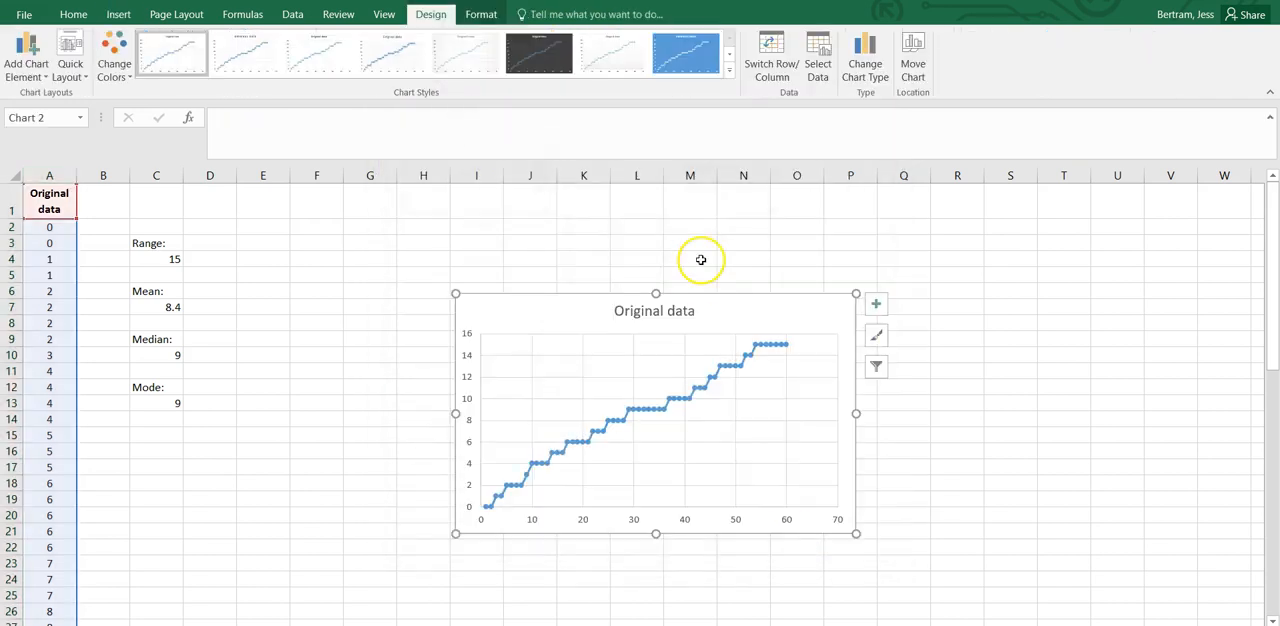
left_click_drag(592, 305, 393, 215)
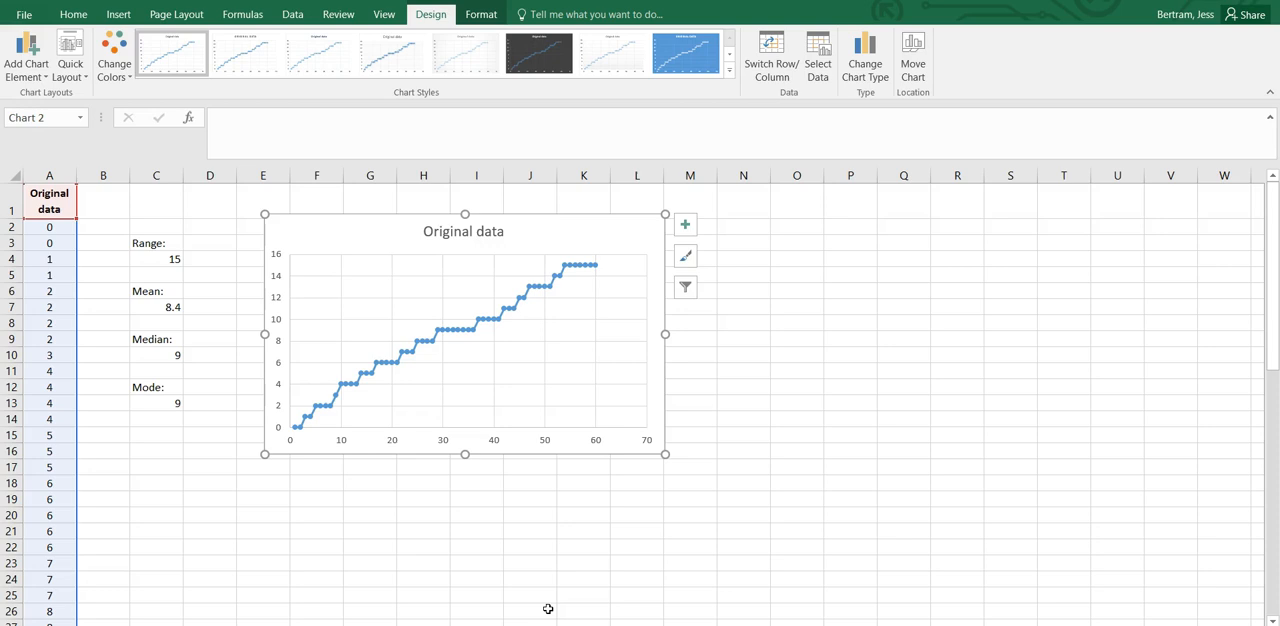
Replace the chart title with "Number of hours spent playing sport.".
left_click(458, 231)
left_click_drag(502, 229, 410, 236)
type("Nu")
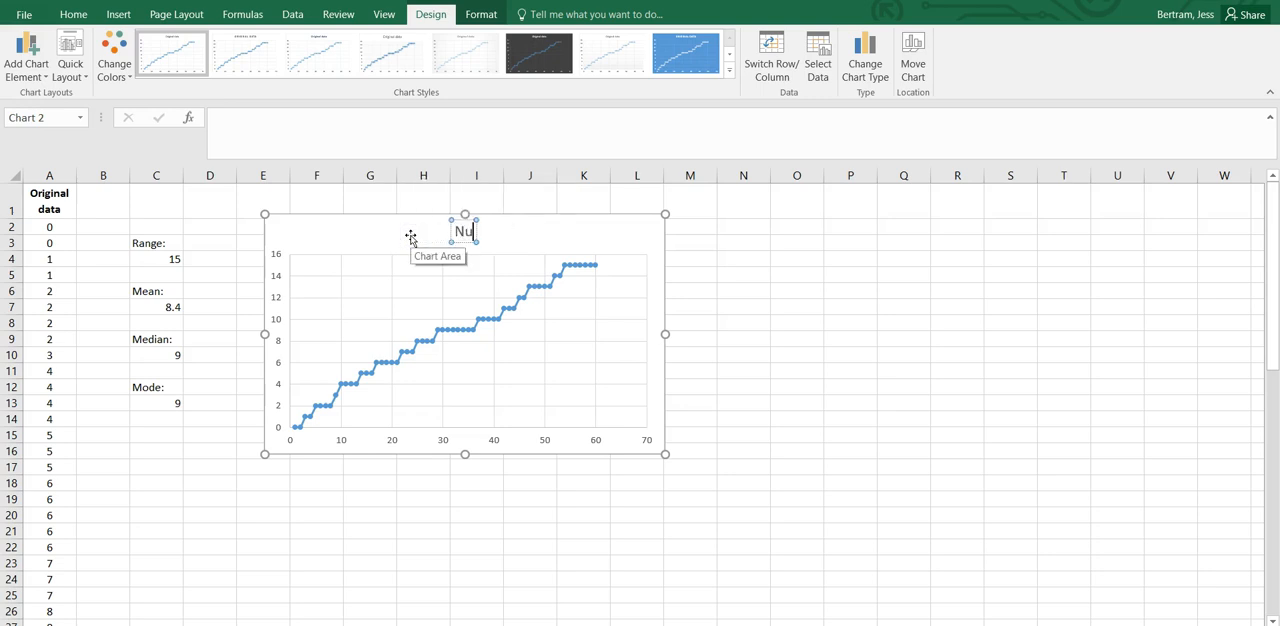
type("mber of hours")
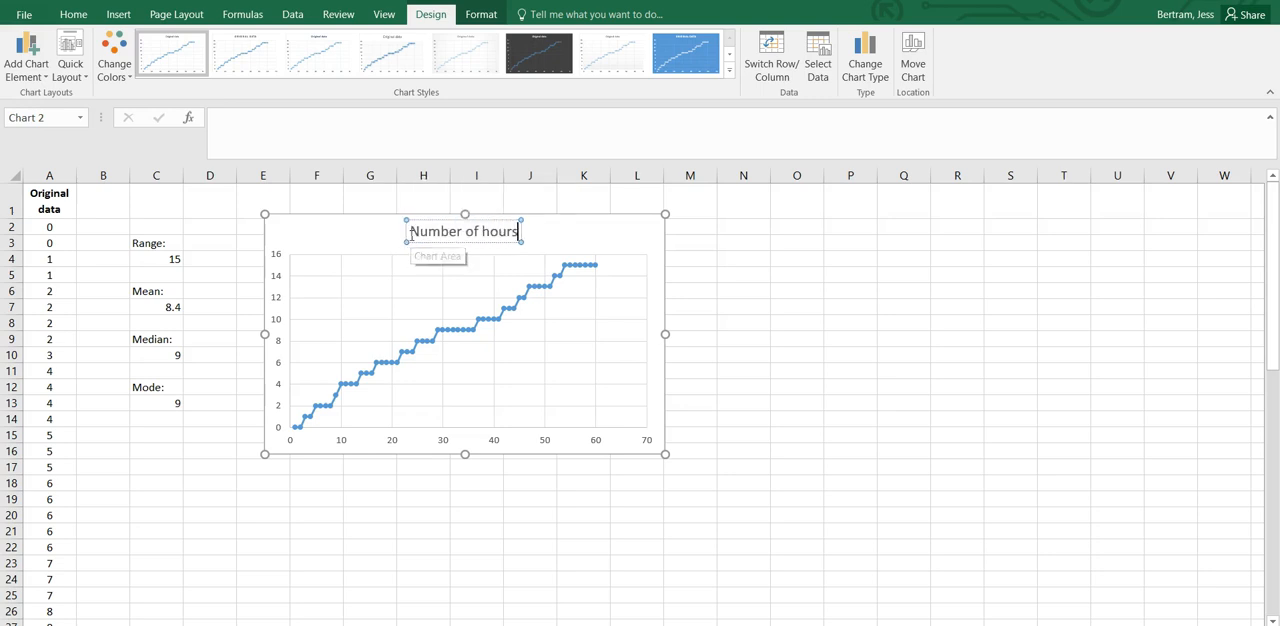
type(" spent play")
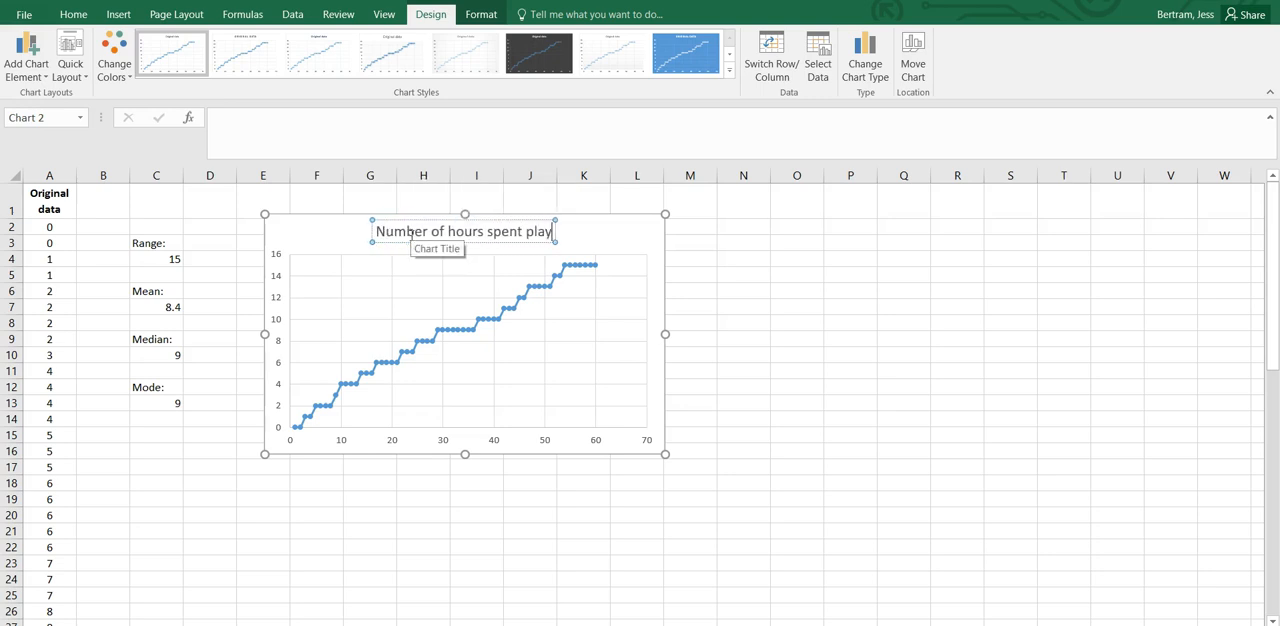
type("ing sport.")
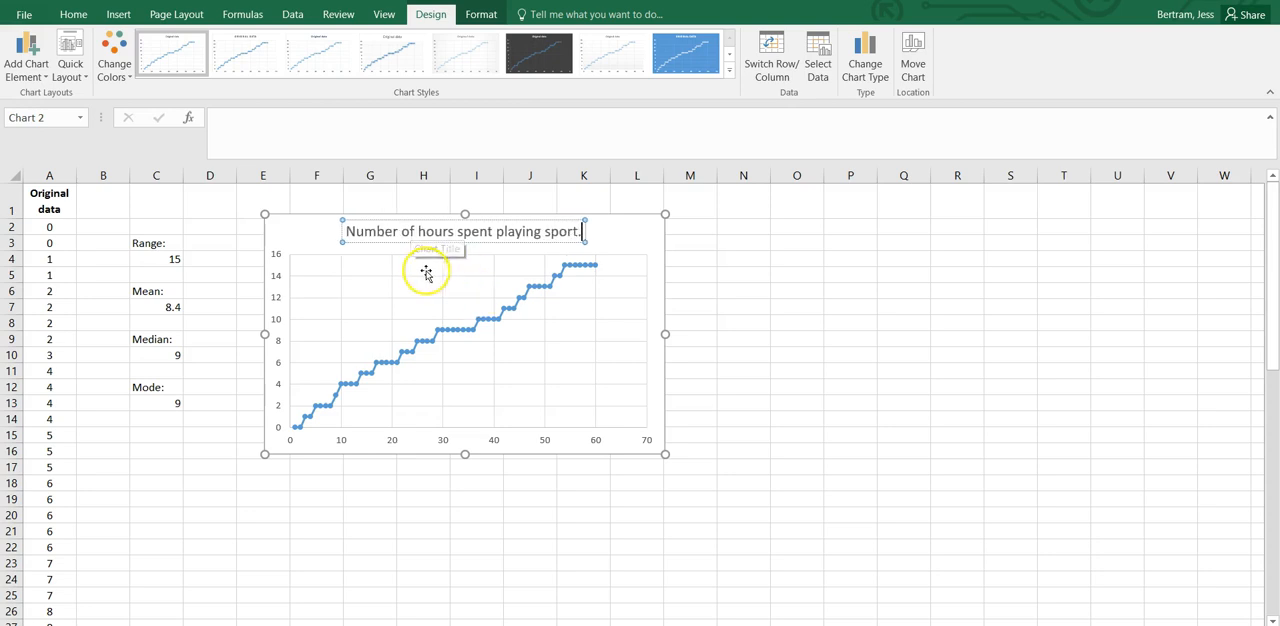
left_click(640, 245)
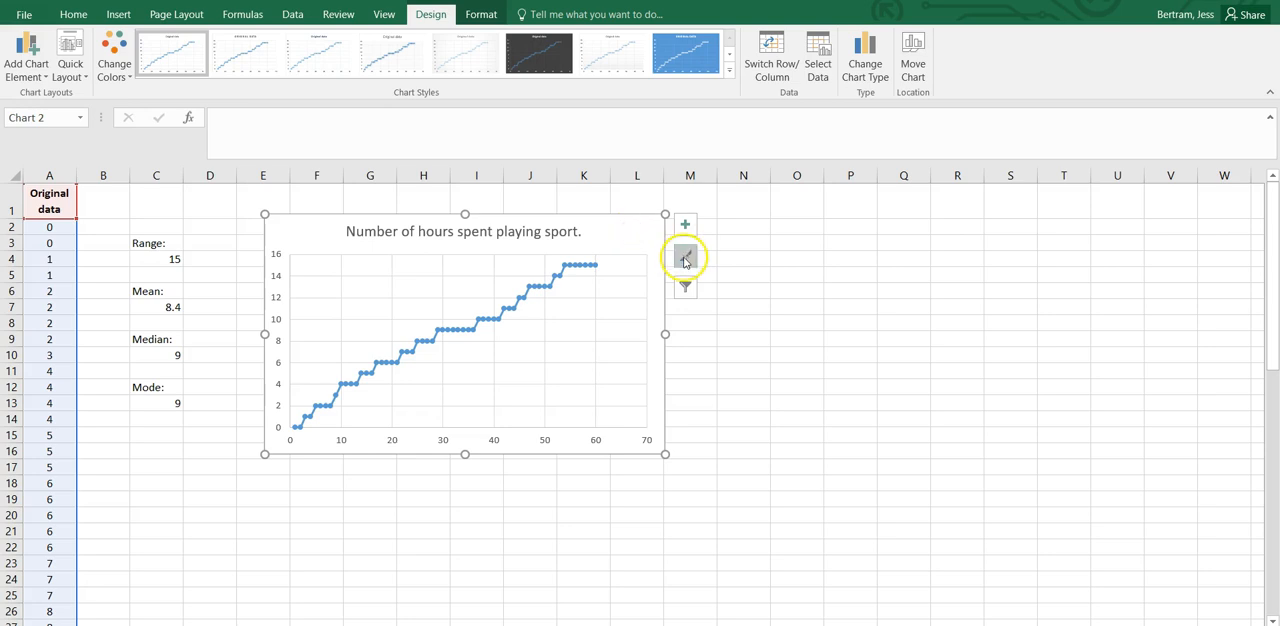
Apply the chart style with a solid blue background, white markers and a capitalised title.
left_click(686, 259)
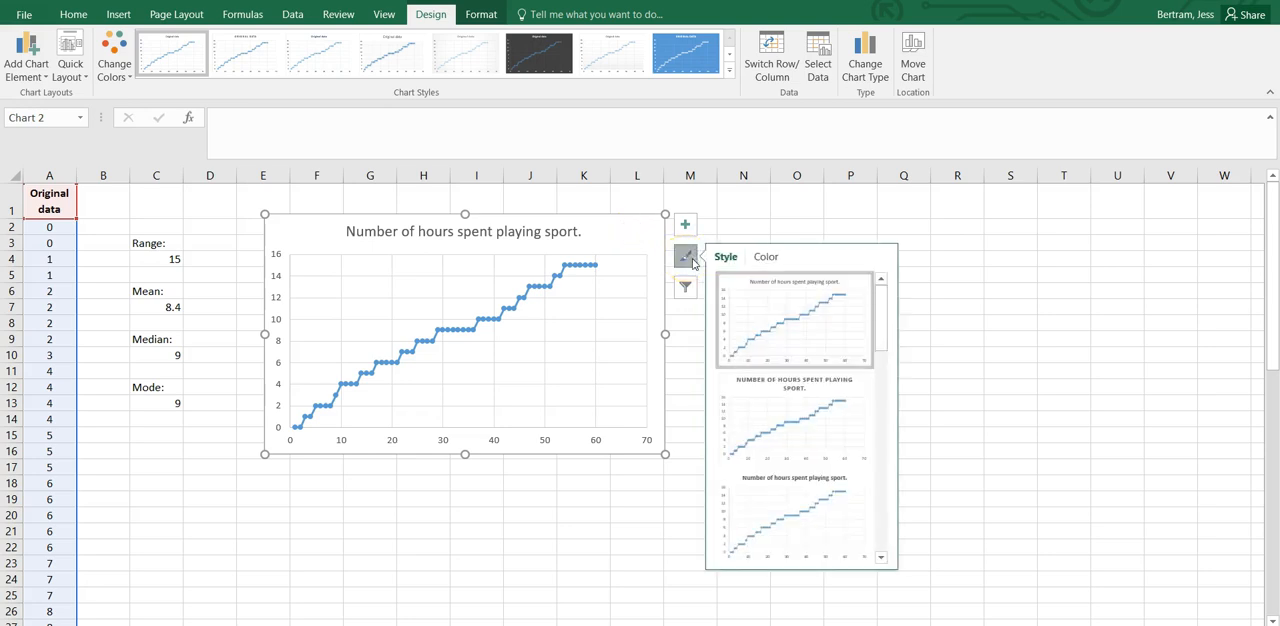
scroll(821, 395, "down", 5)
scroll(822, 395, "up", 5)
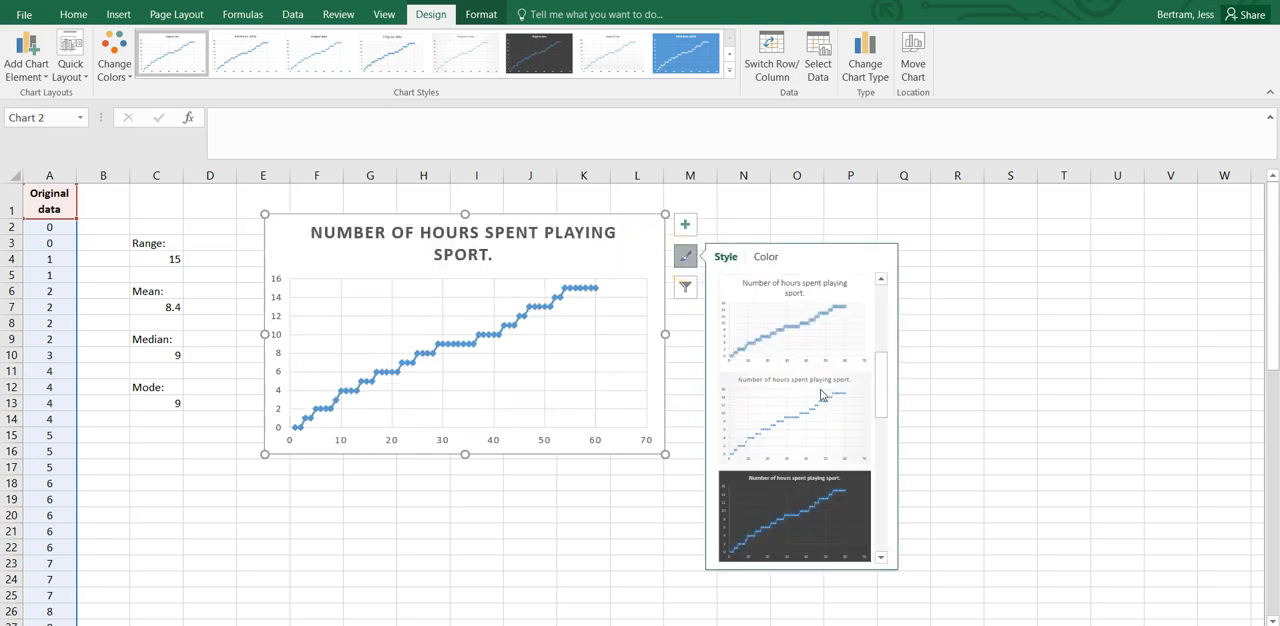
left_click(805, 489)
scroll(828, 382, "down", 5)
scroll(828, 382, "up", 3)
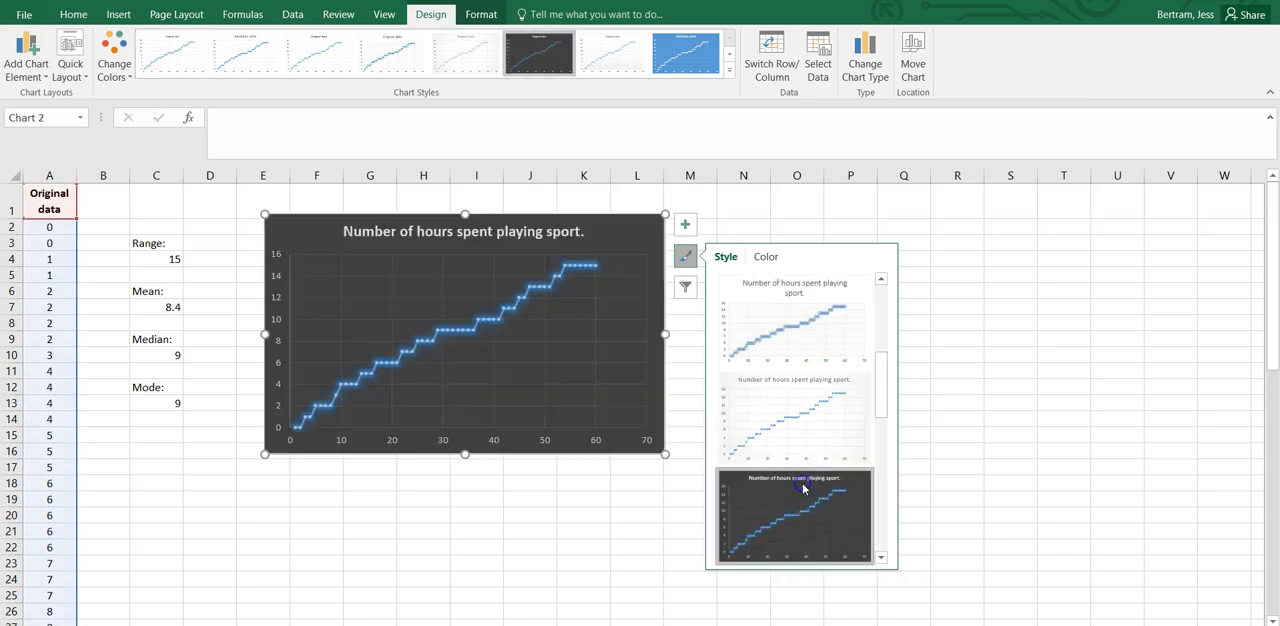
scroll(820, 480, "down", 3)
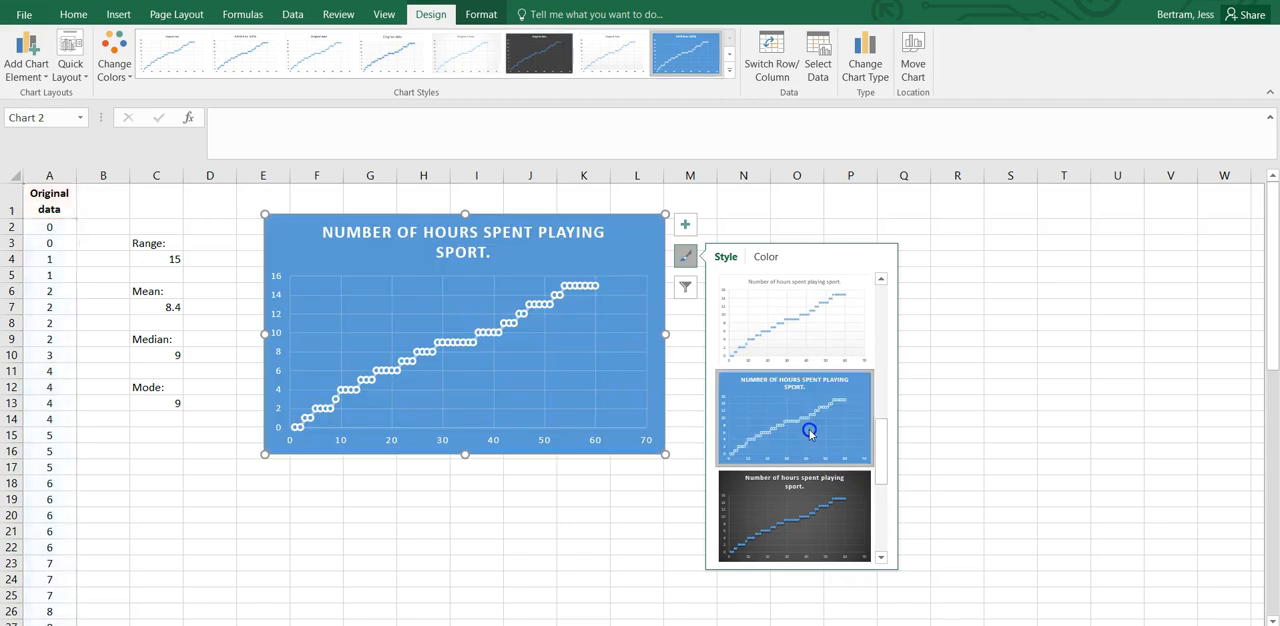
left_click(796, 410)
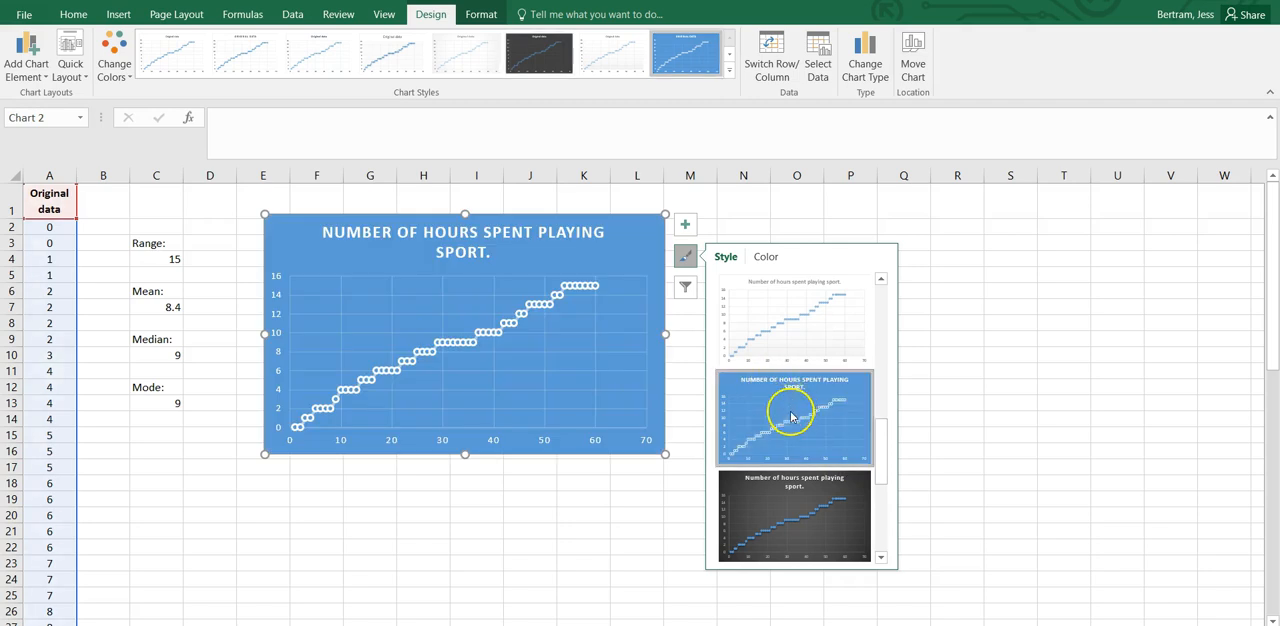
Recolour the chart with the monochrome dark grey palette, after trying the green one.
left_click(766, 257)
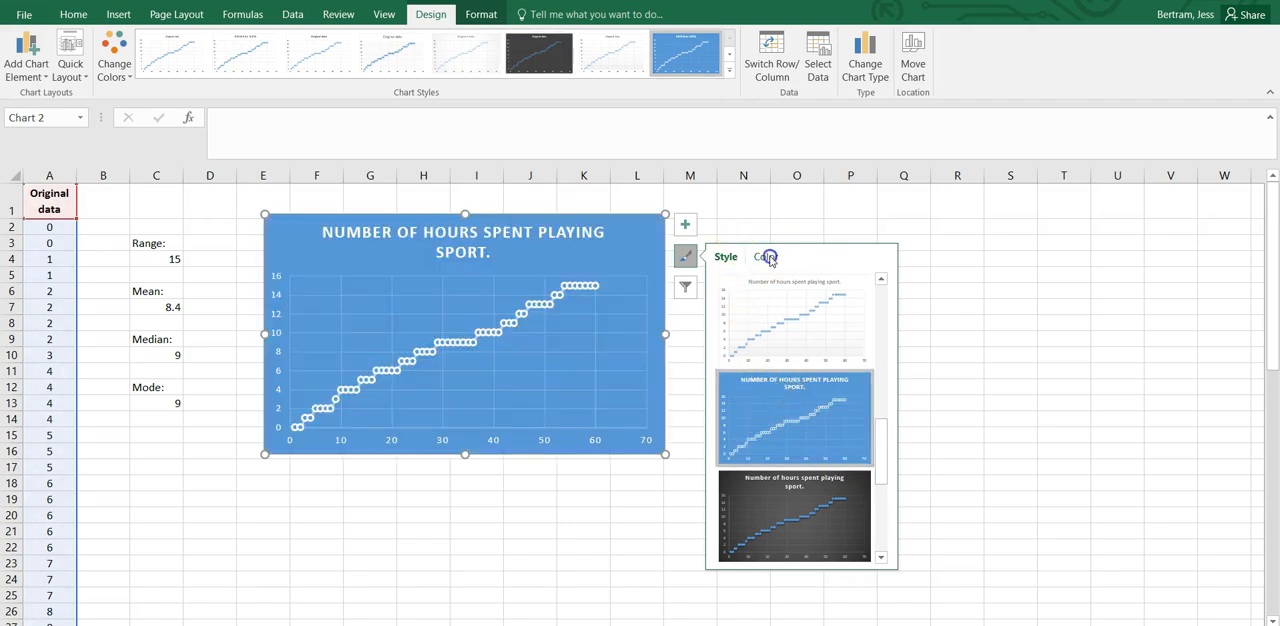
scroll(755, 378, "down", 3)
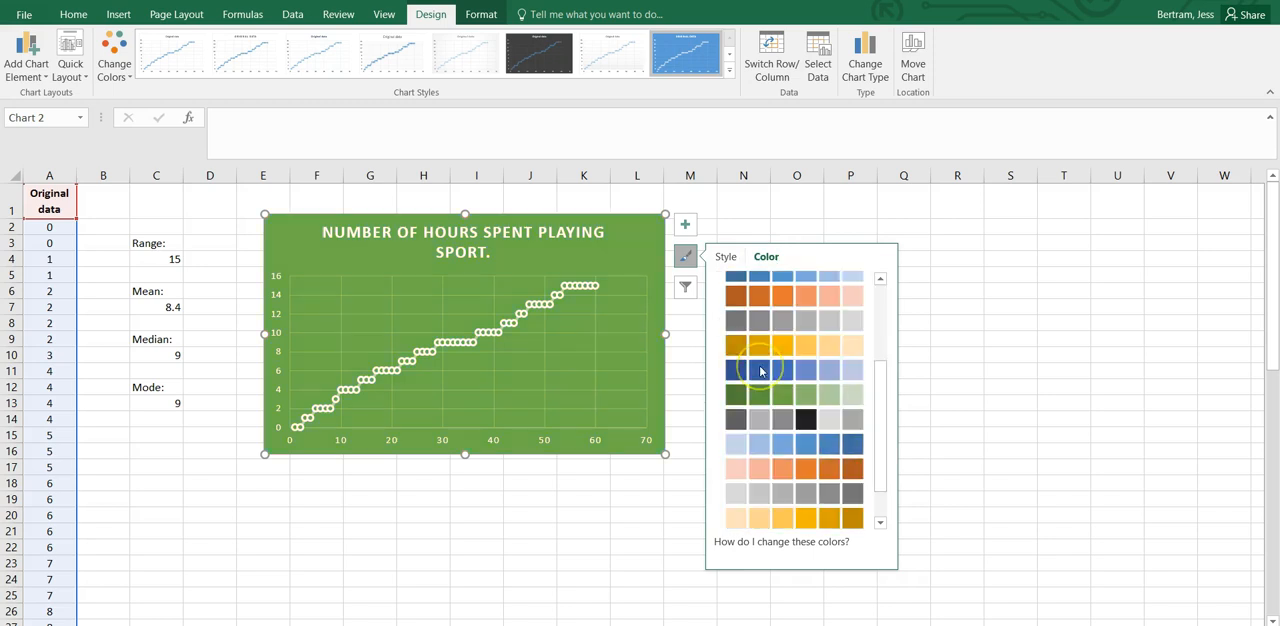
left_click(768, 397)
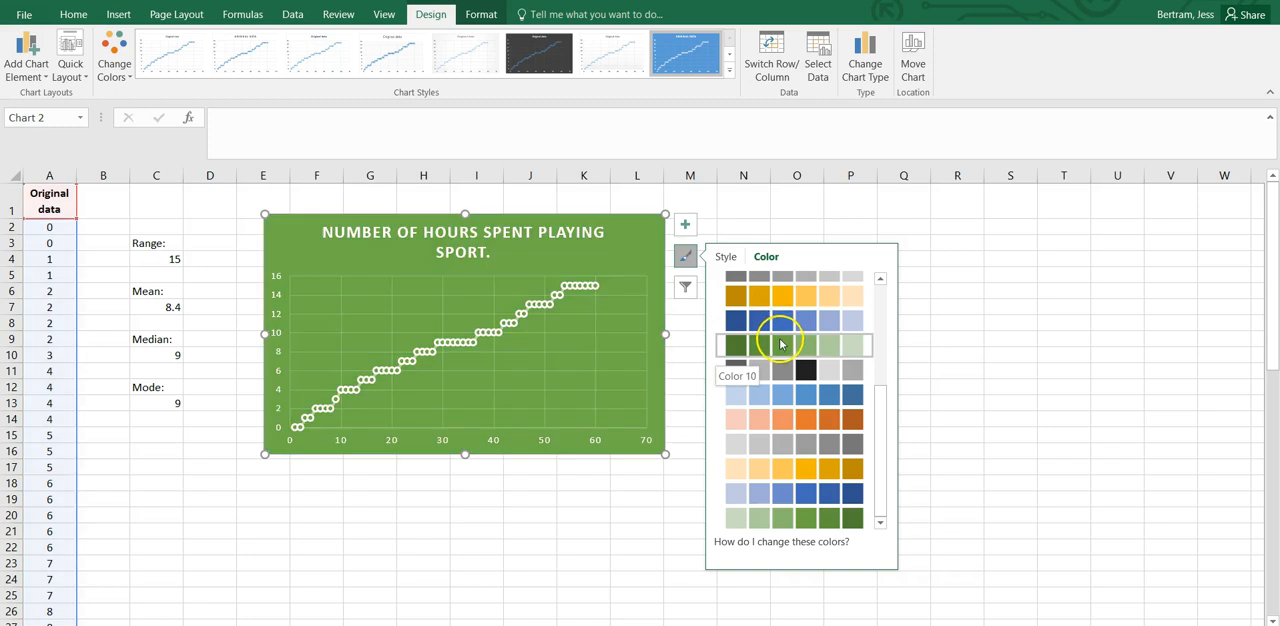
left_click(780, 369)
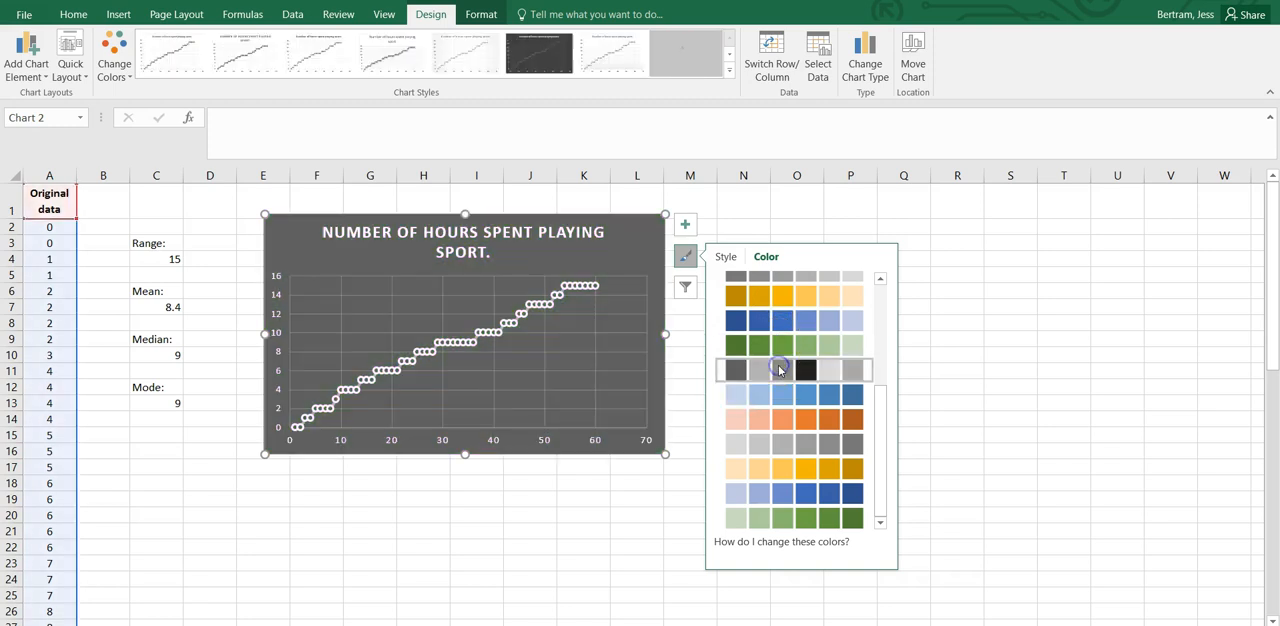
left_click(582, 256)
left_click(634, 251)
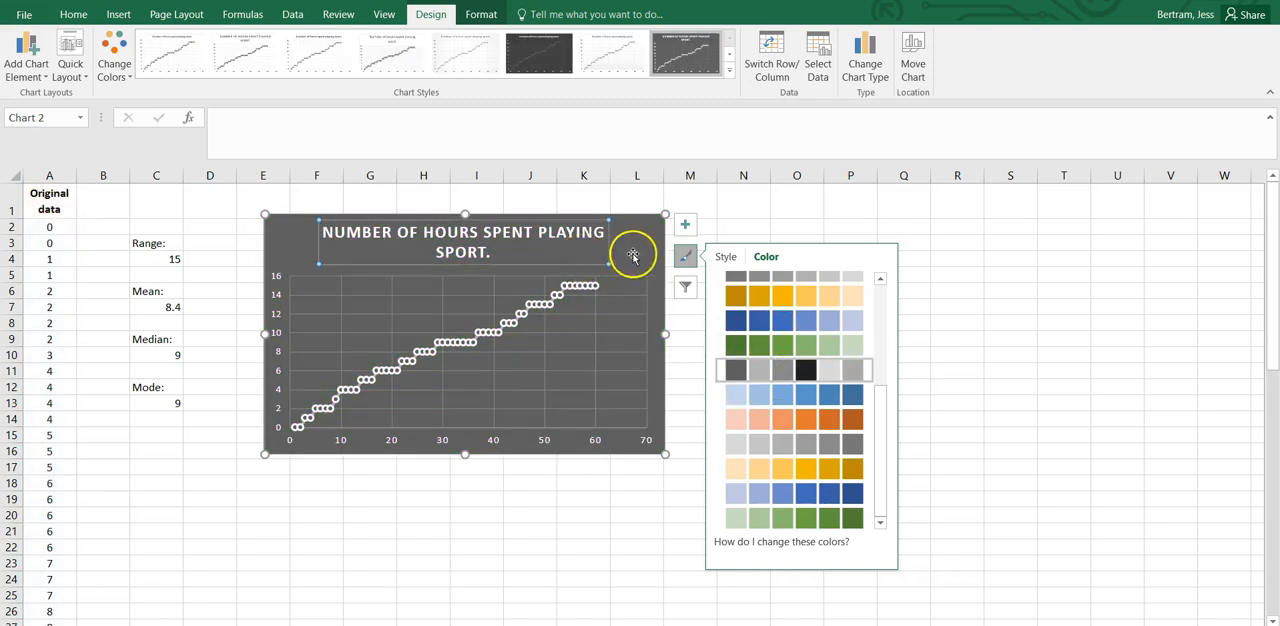
left_click(549, 304)
left_click(539, 303)
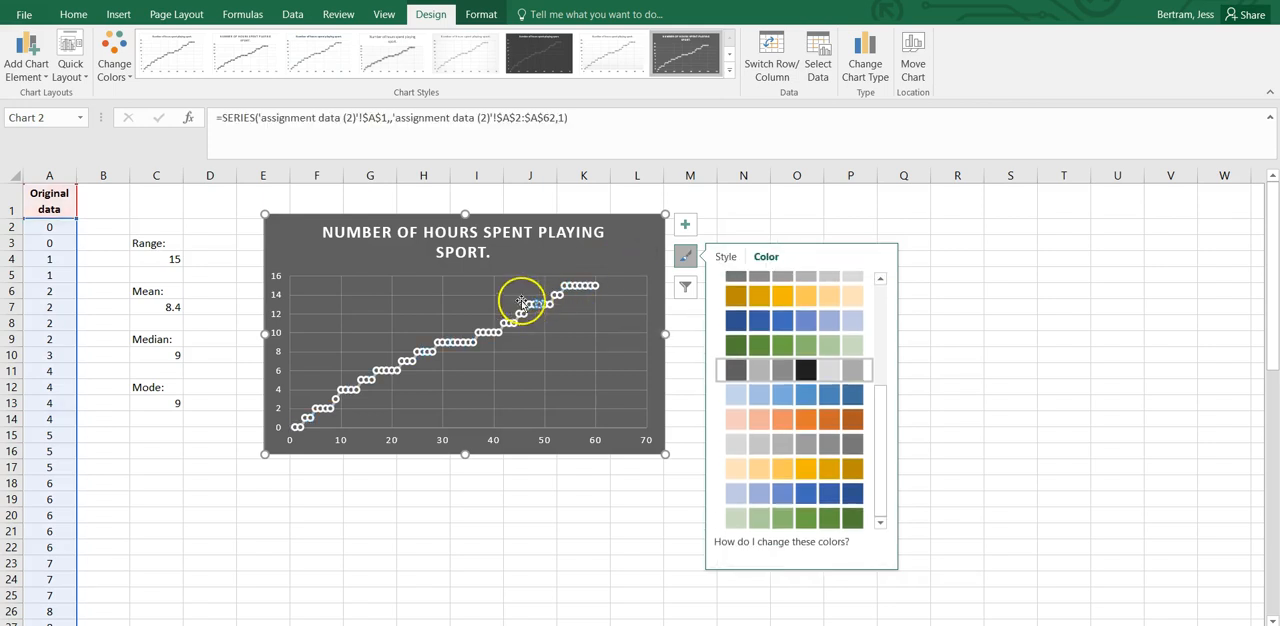
left_click(124, 76)
scroll(171, 200, "down", 3)
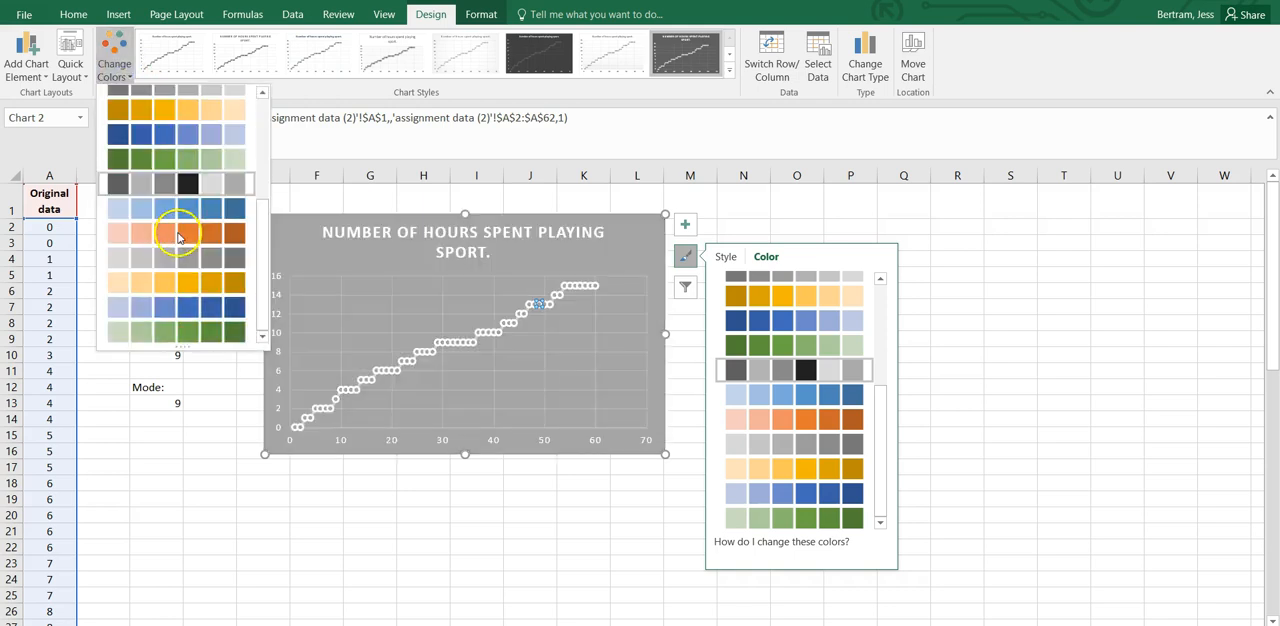
left_click(462, 352)
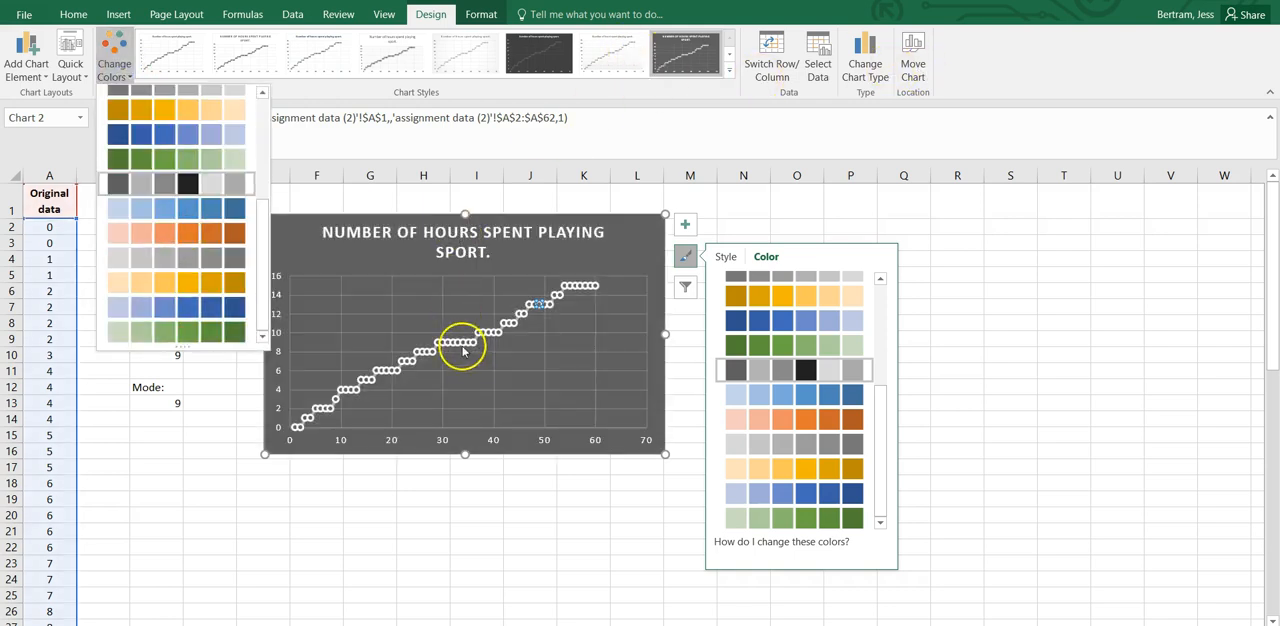
Fill the chart's plot area with solid orange from the theme colours.
left_click(585, 303)
left_click(601, 303)
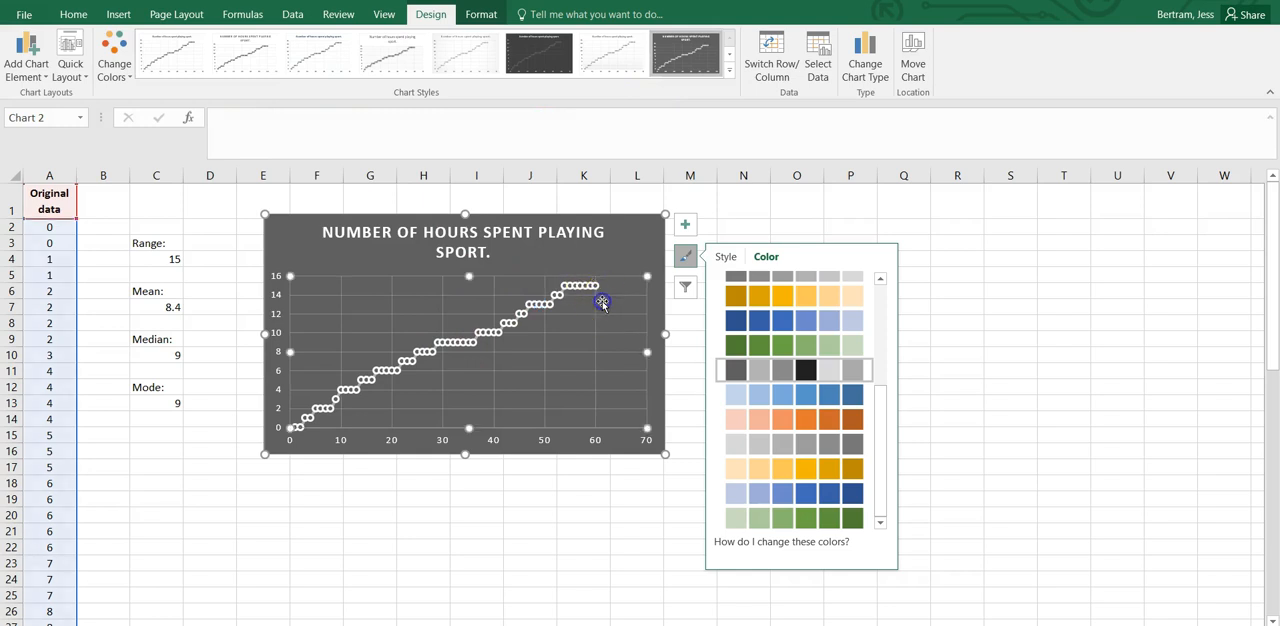
double_click(603, 306)
left_click(601, 312)
right_click(612, 311)
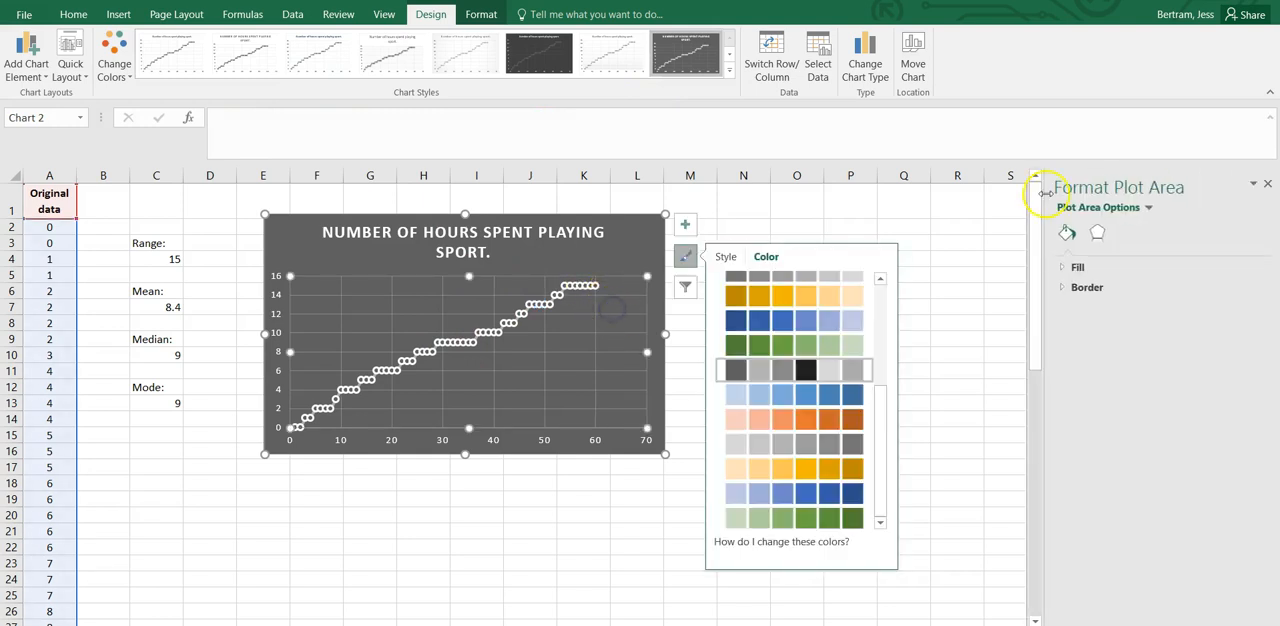
left_click(1067, 266)
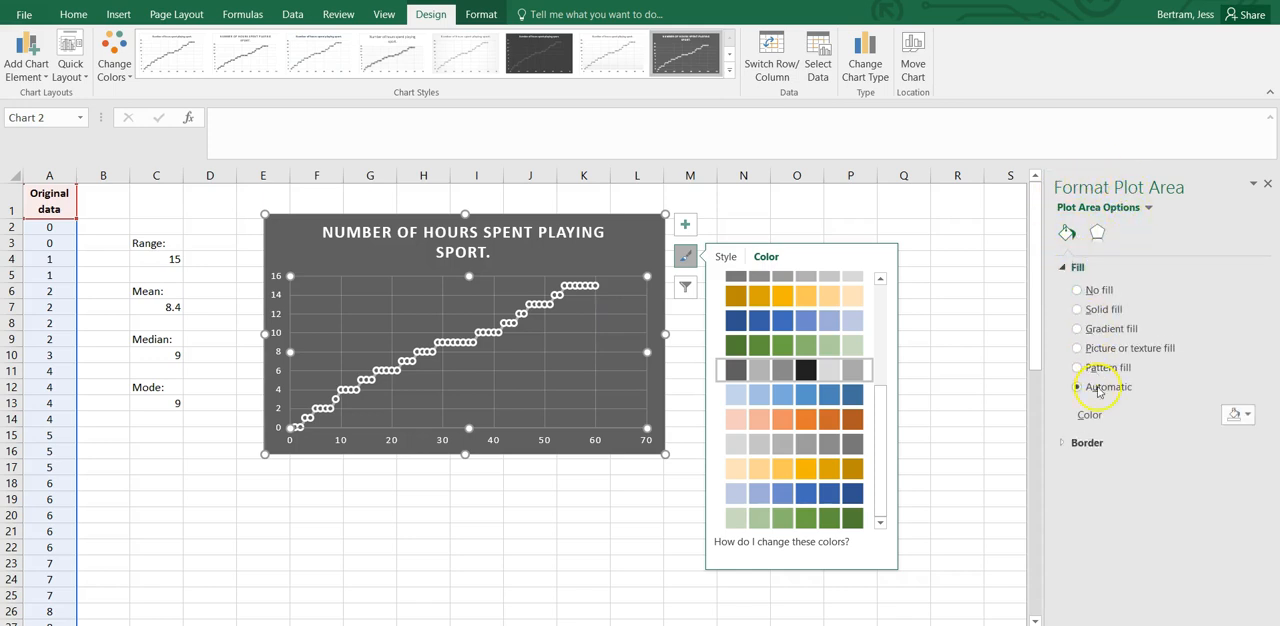
left_click(1232, 411)
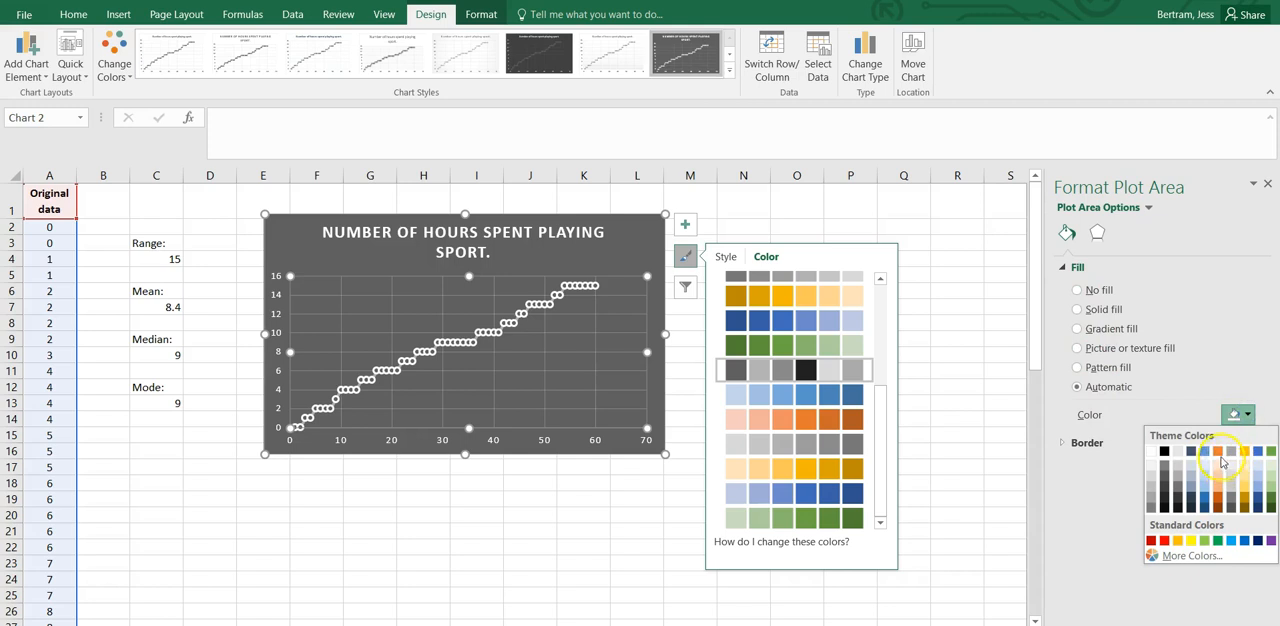
left_click(1218, 456)
Fill the chart area around the plot with light green from the theme colours.
left_click(623, 260)
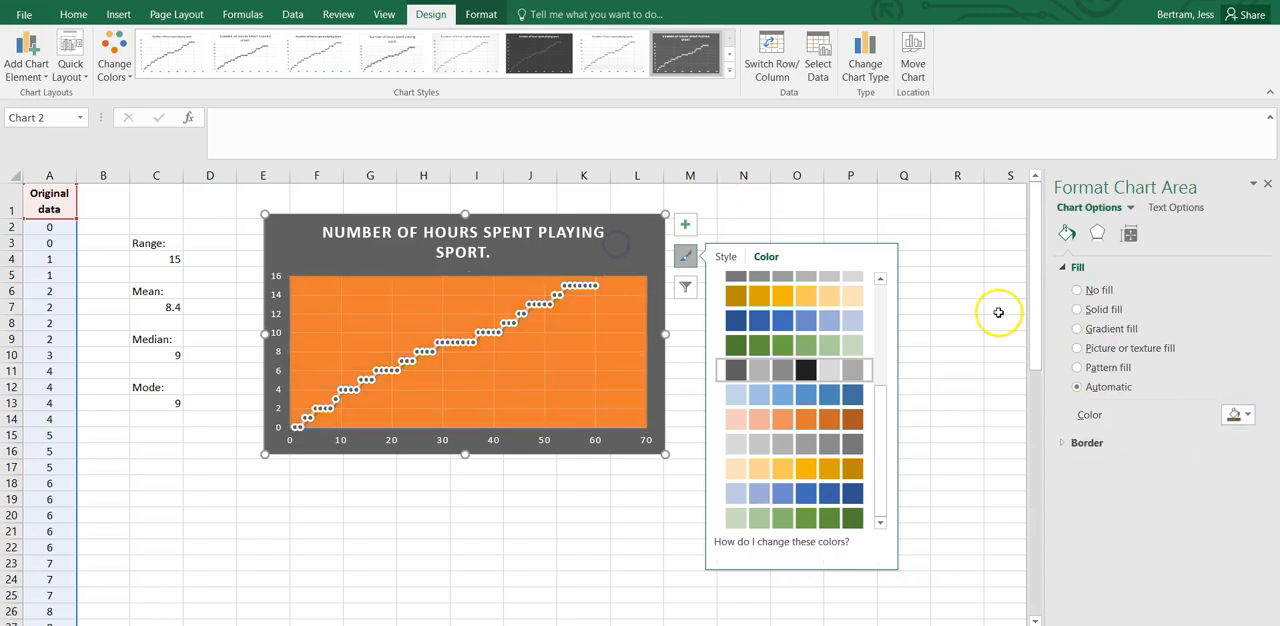
left_click(1236, 414)
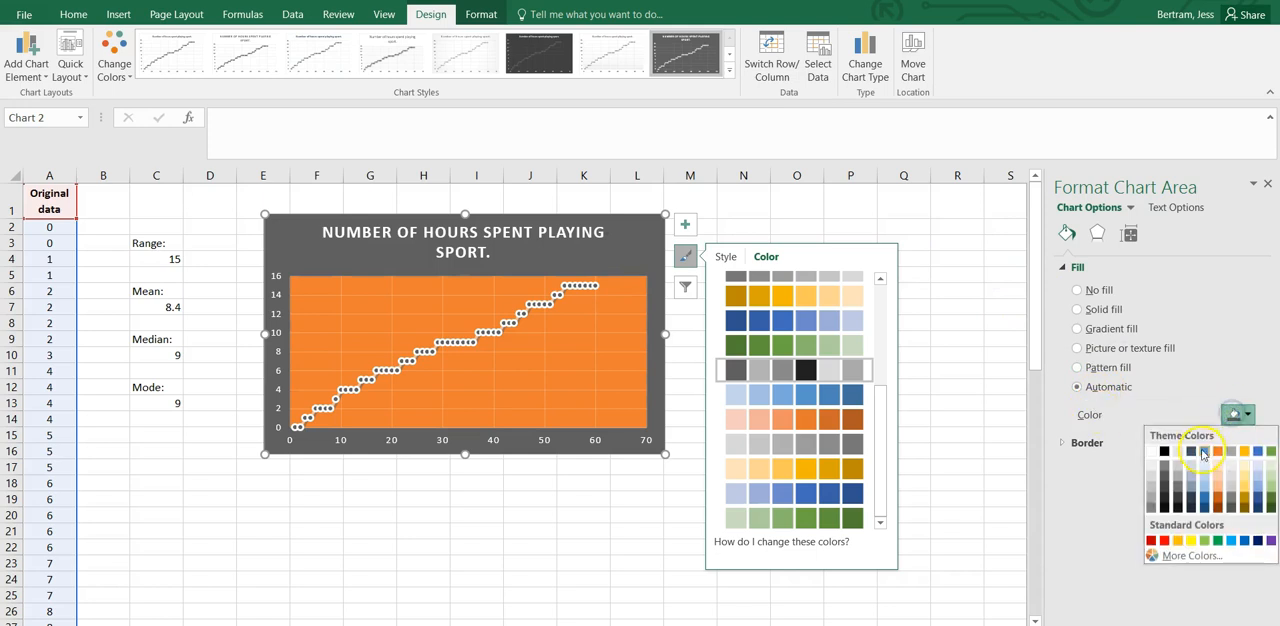
left_click(1271, 473)
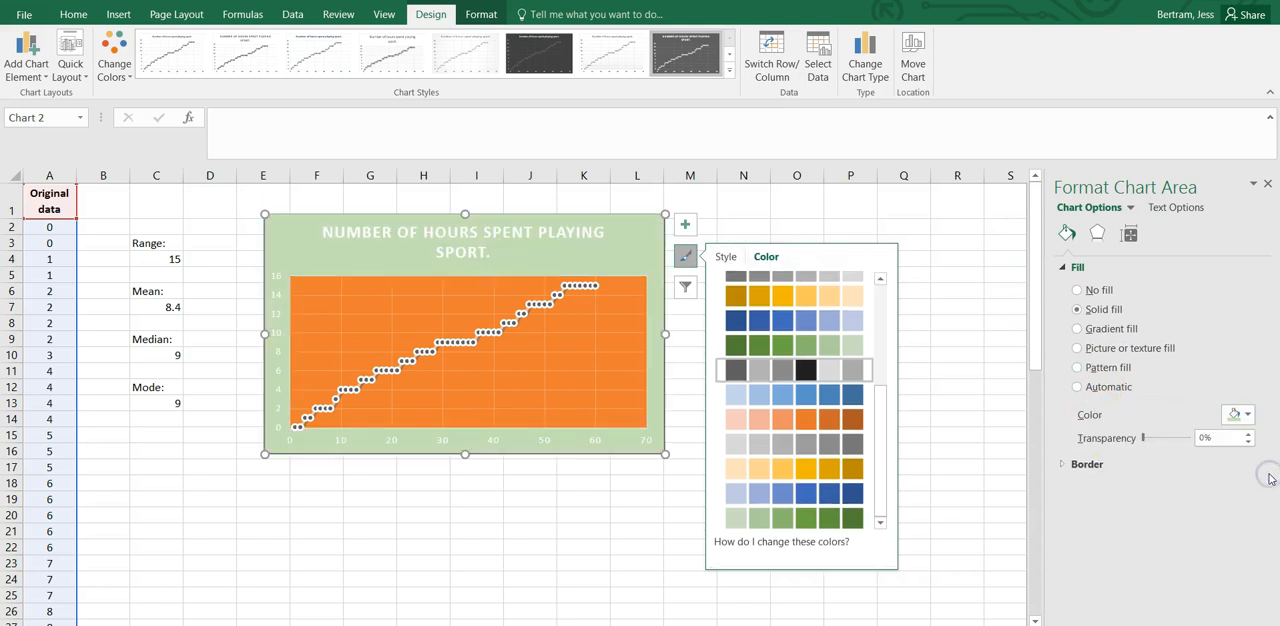
Give the chart title box a solid orange background fill.
left_click(470, 252)
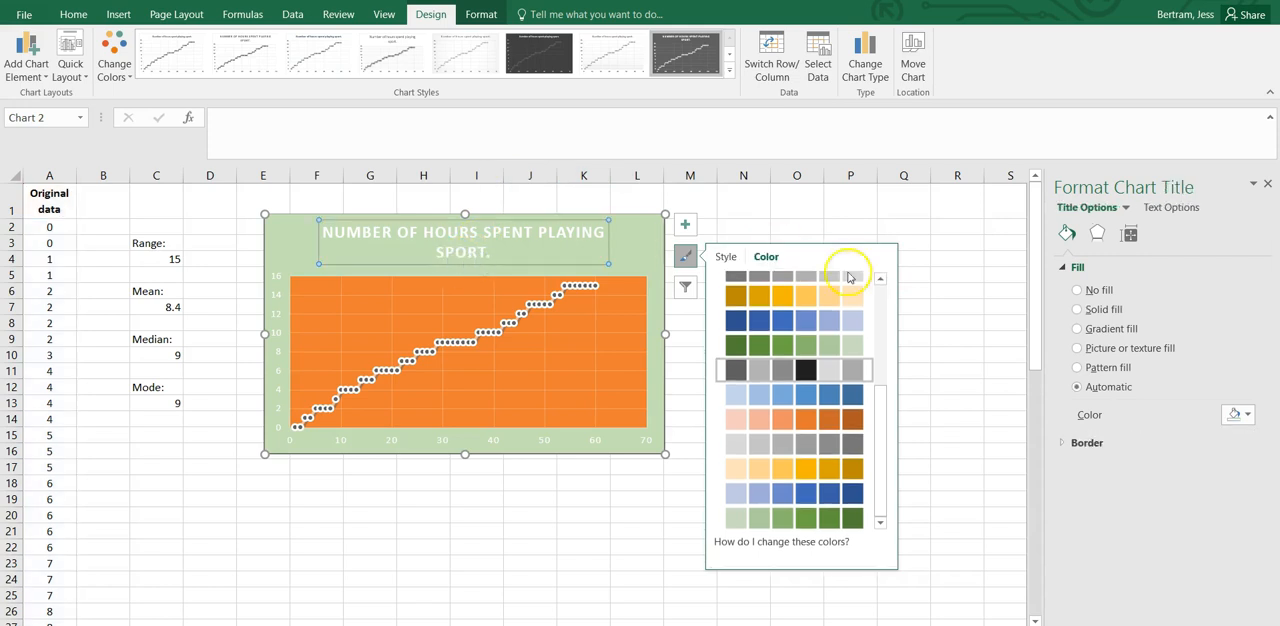
left_click(1247, 414)
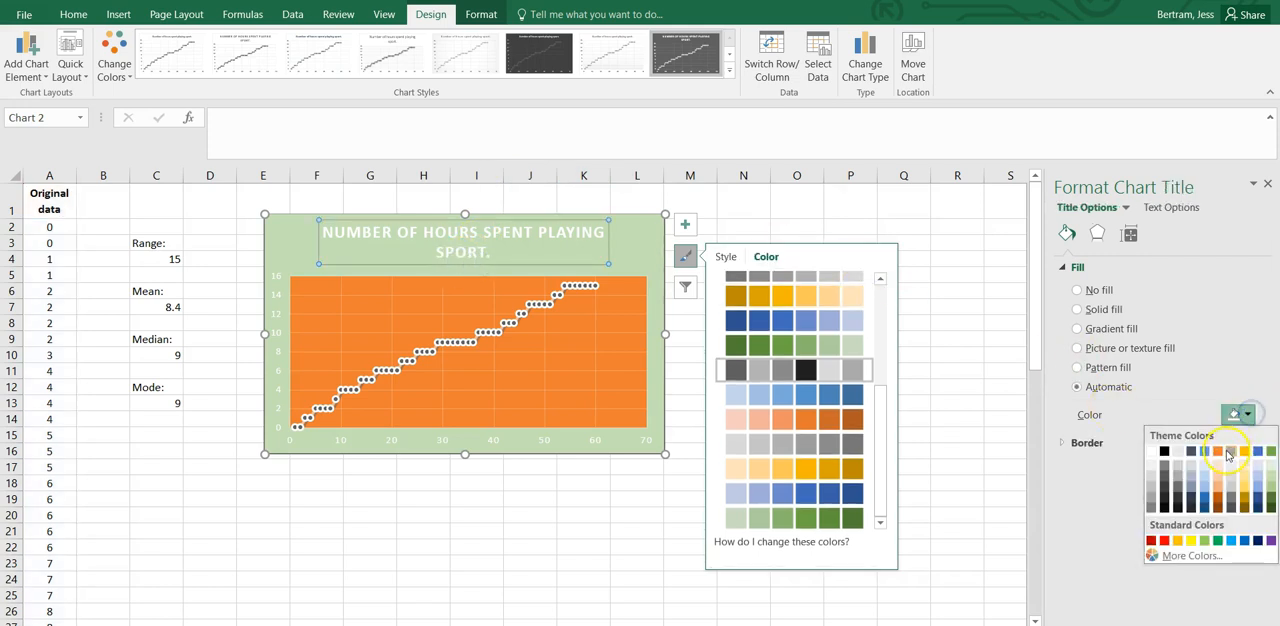
left_click(1221, 453)
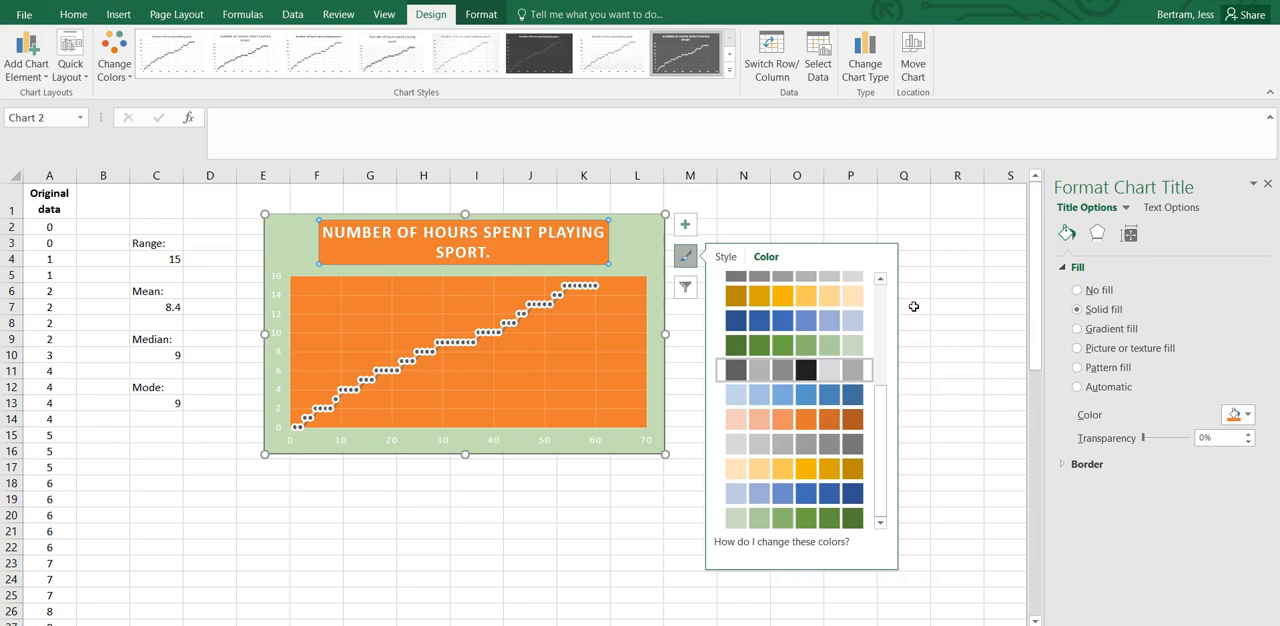
Colour the chart title's text blue with a solid text fill, and deselect the chart.
left_click(1171, 207)
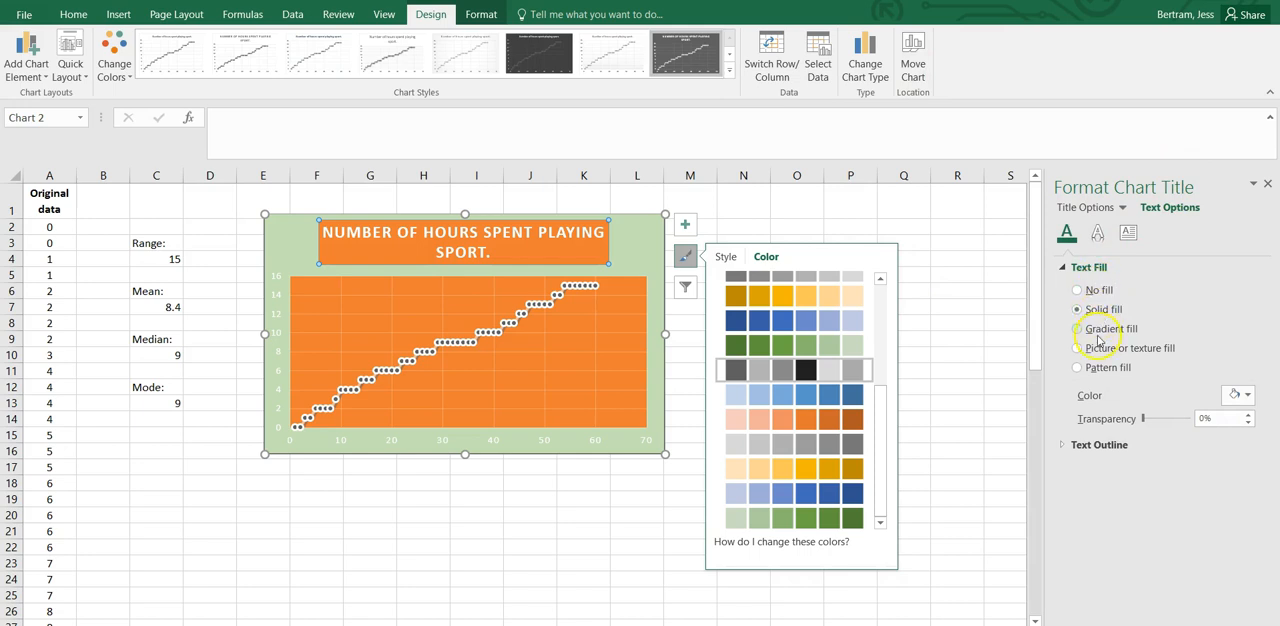
left_click(1237, 395)
left_click(1206, 430)
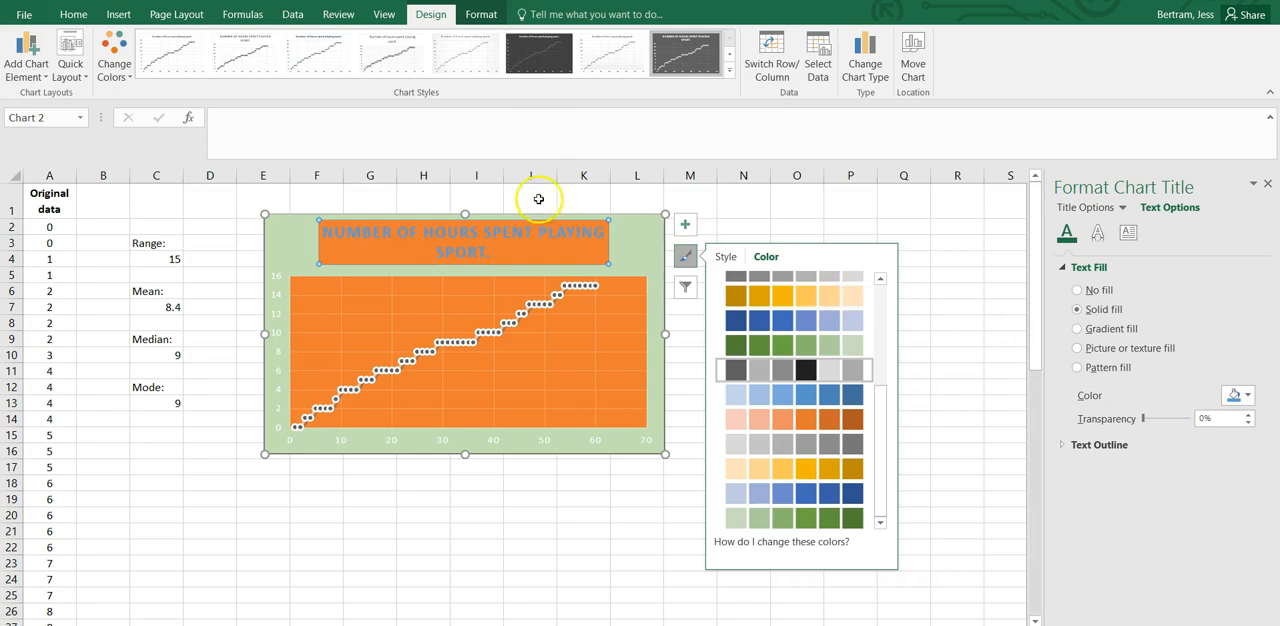
left_click(703, 200)
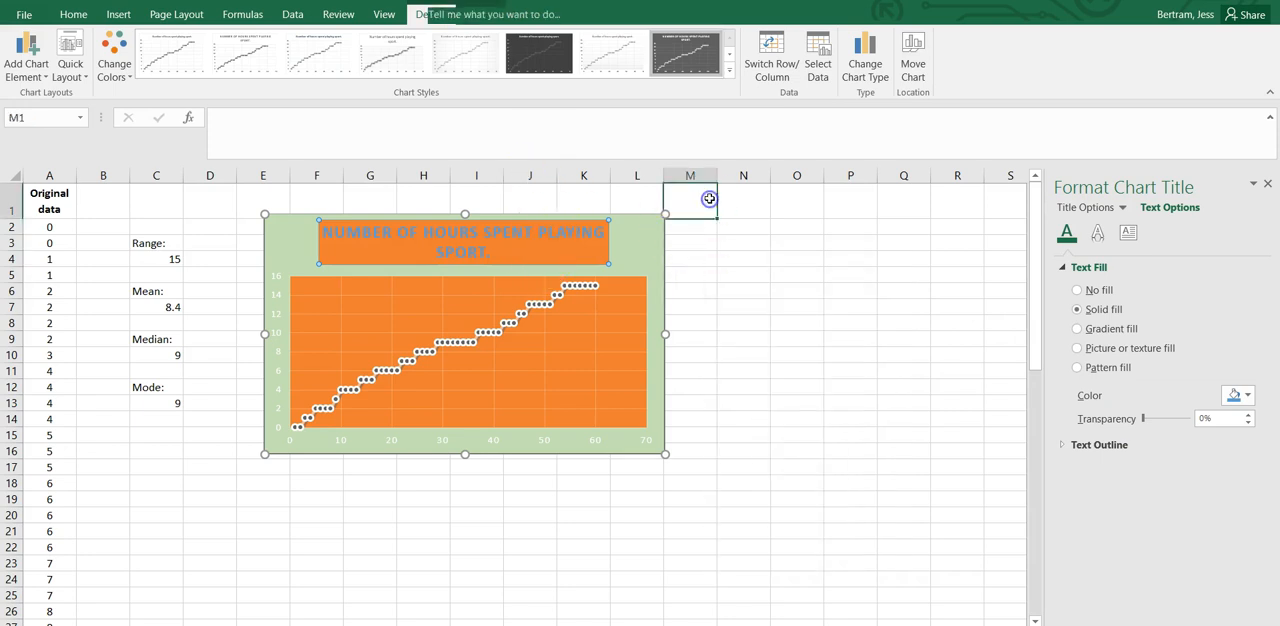
left_click(736, 277)
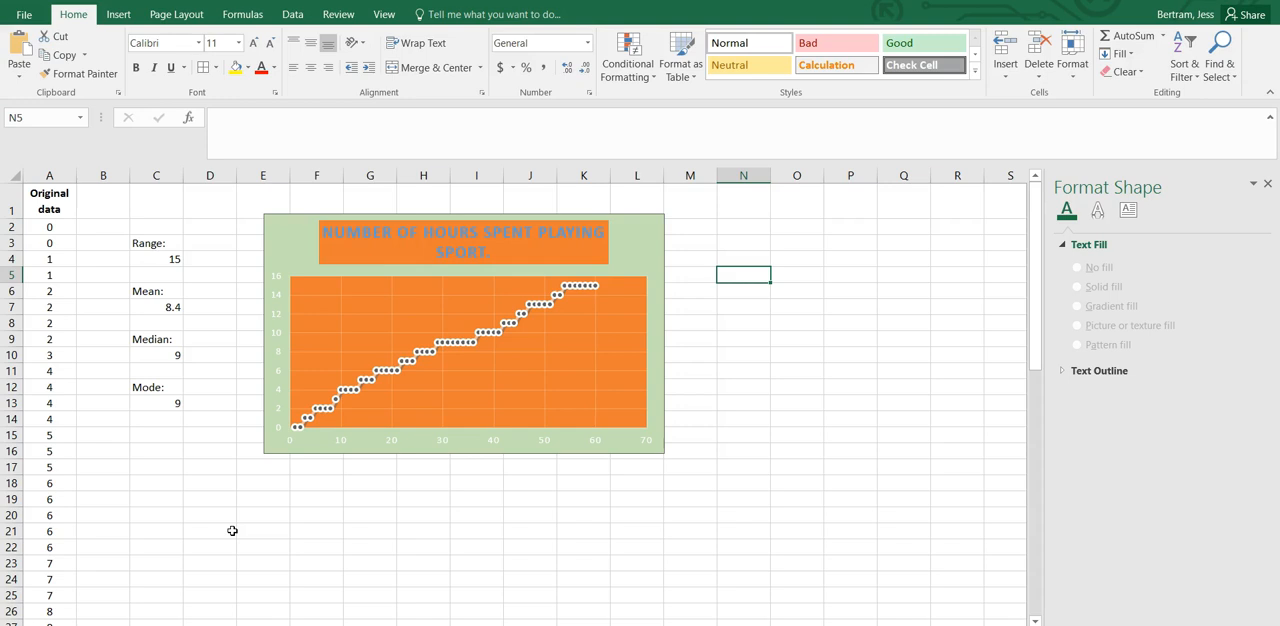
Move the scatter chart away from the summary statistics to columns L to R, leaving columns E to K free.
left_click(296, 221)
left_click_drag(299, 220, 642, 217)
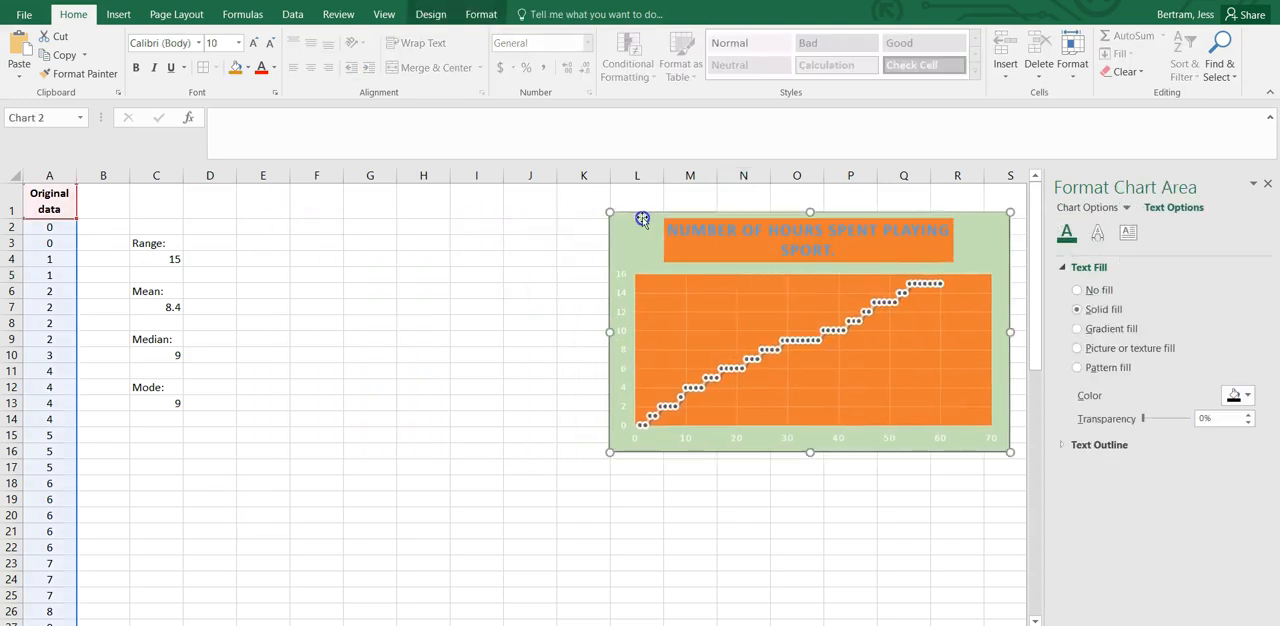
left_click(457, 255)
left_click(283, 227)
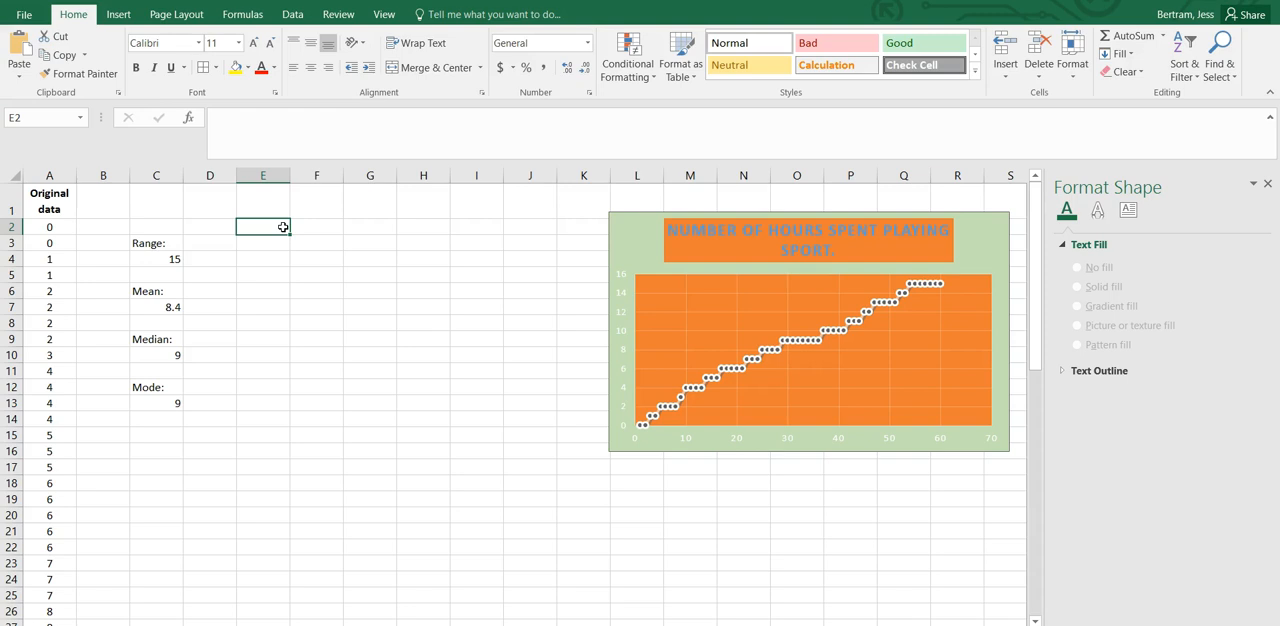
scroll(54, 441, "down", 16)
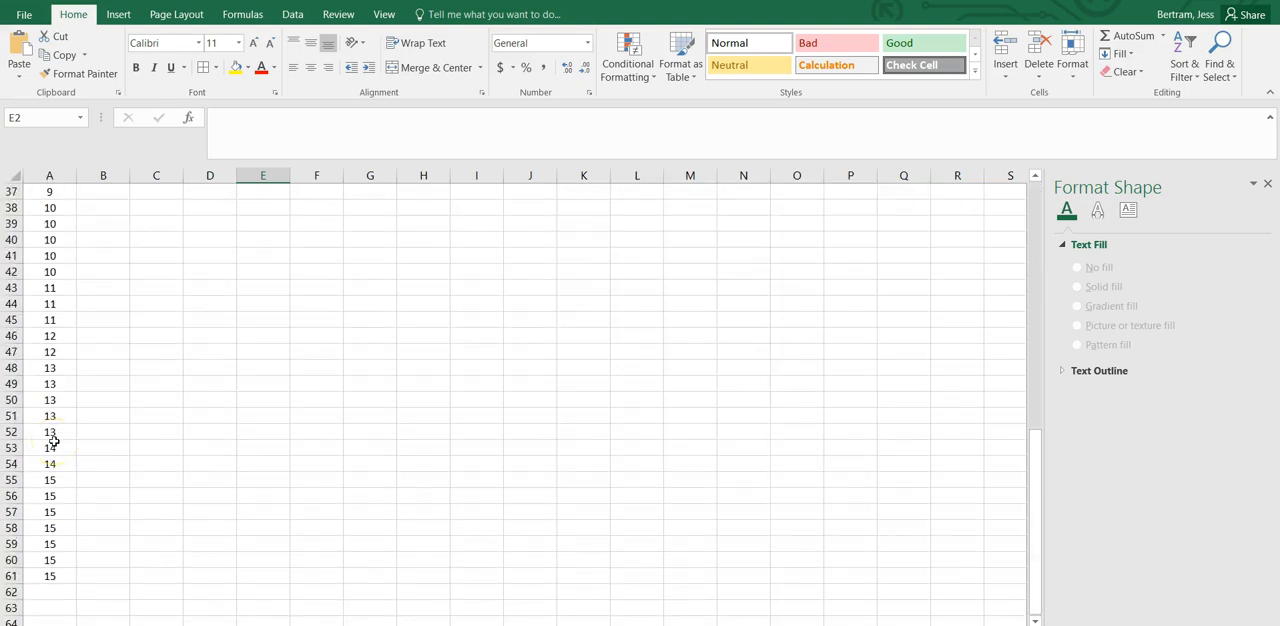
scroll(54, 441, "up", 16)
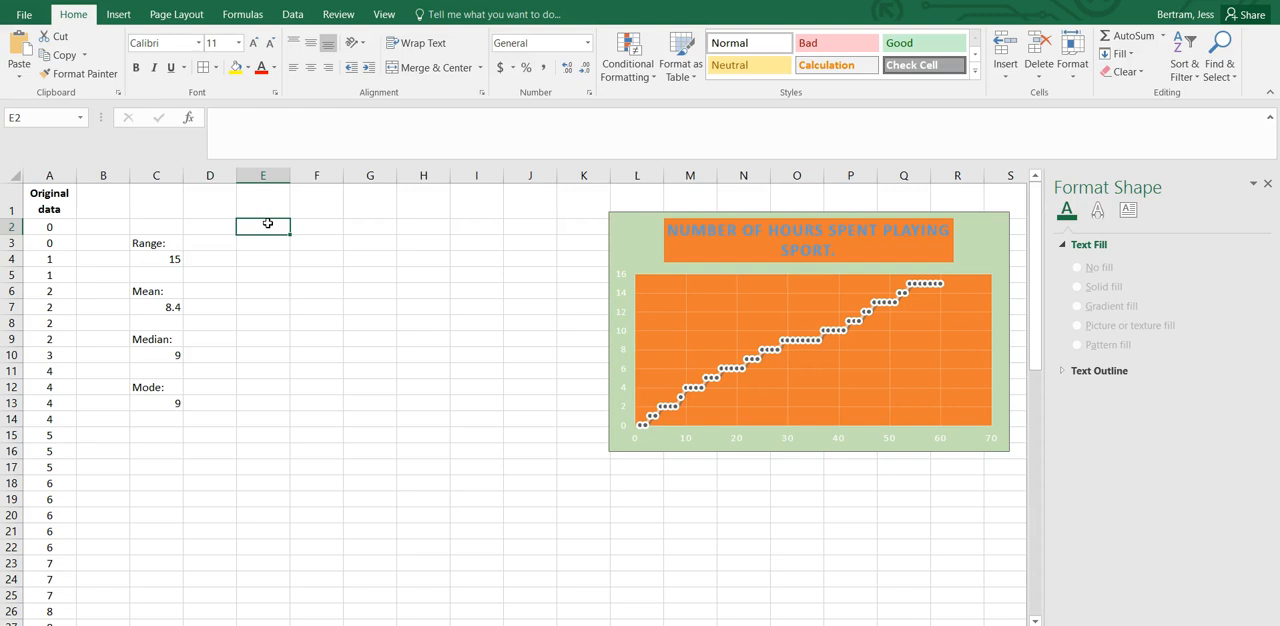
left_click(281, 222)
type("Number of h")
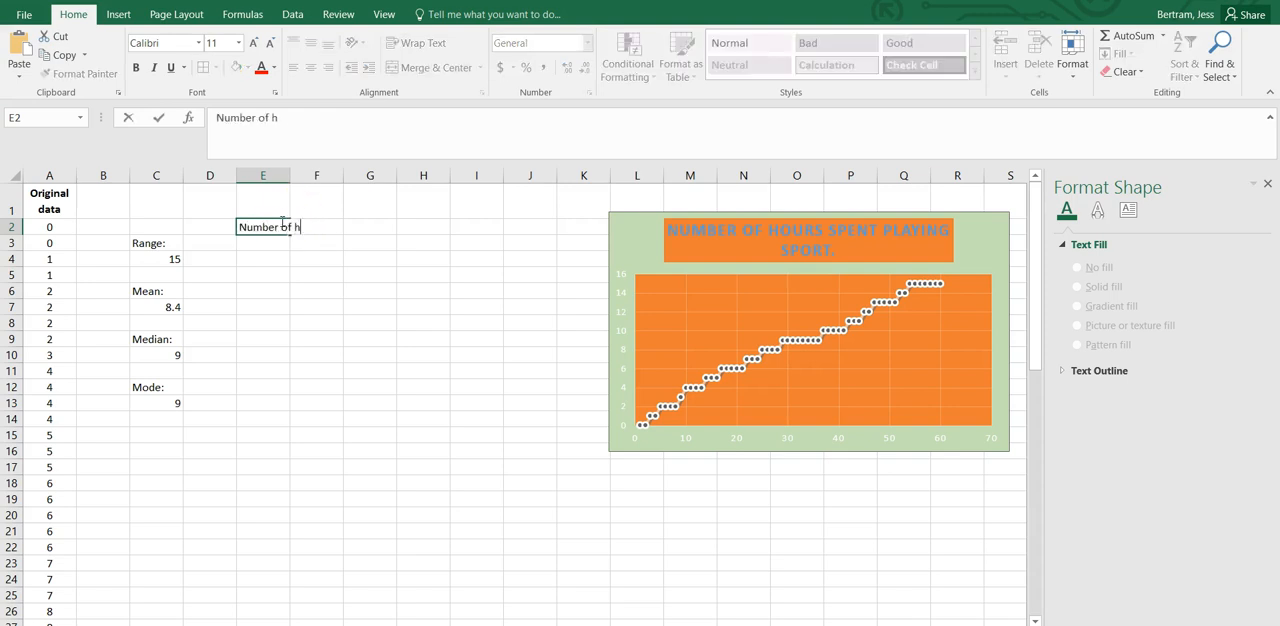
Enter the heading "Class size" in E3 and the first class interval, 0-3, in E4.
left_click(264, 245)
type("Class size")
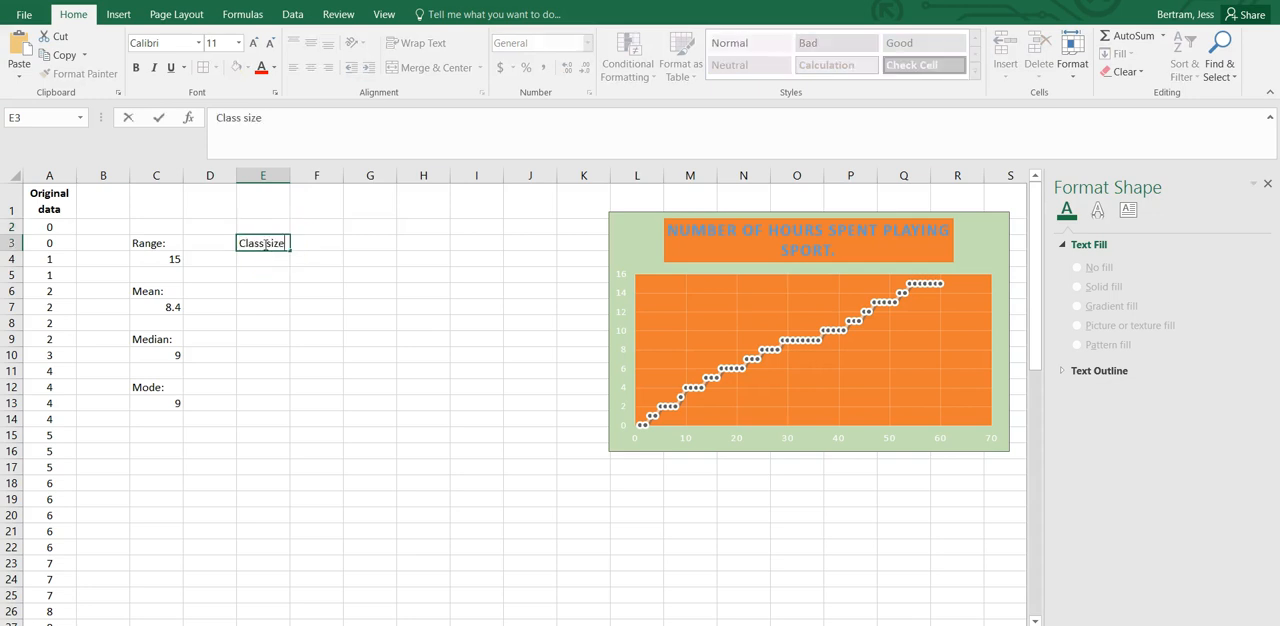
key("Return")
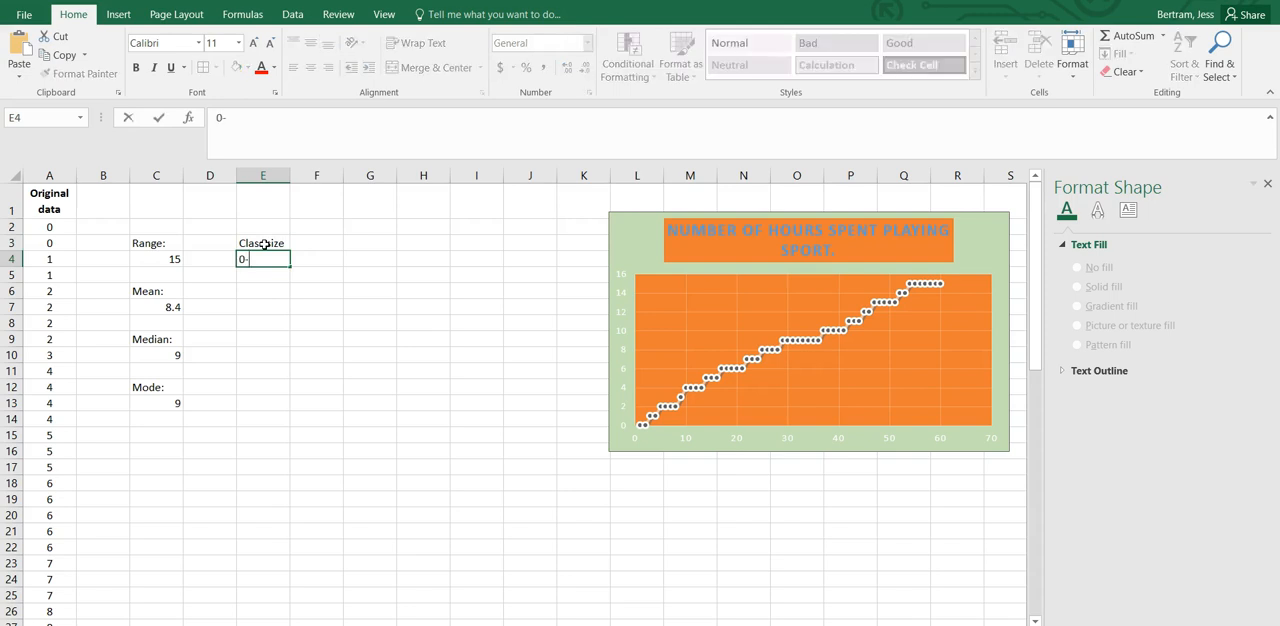
key("Return")
Enter the class intervals 3-6, 6-9, 9-12 and 12-15 in cells E5 to E8.
type("3")
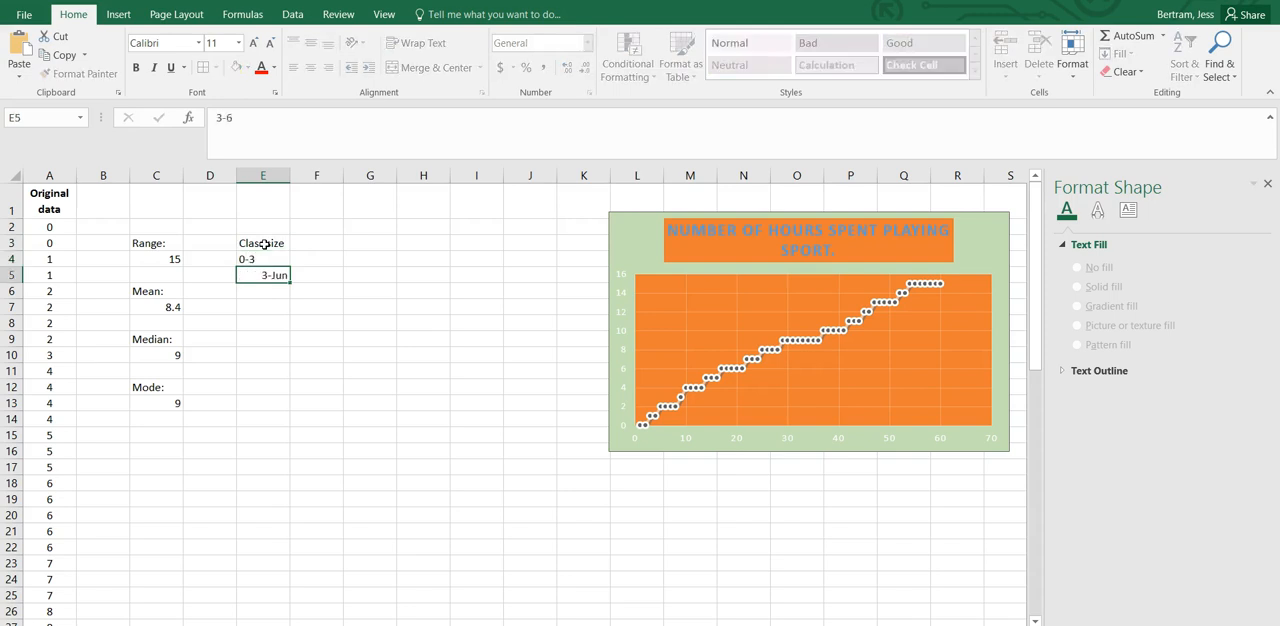
type("-6")
key("Return")
type("6-9")
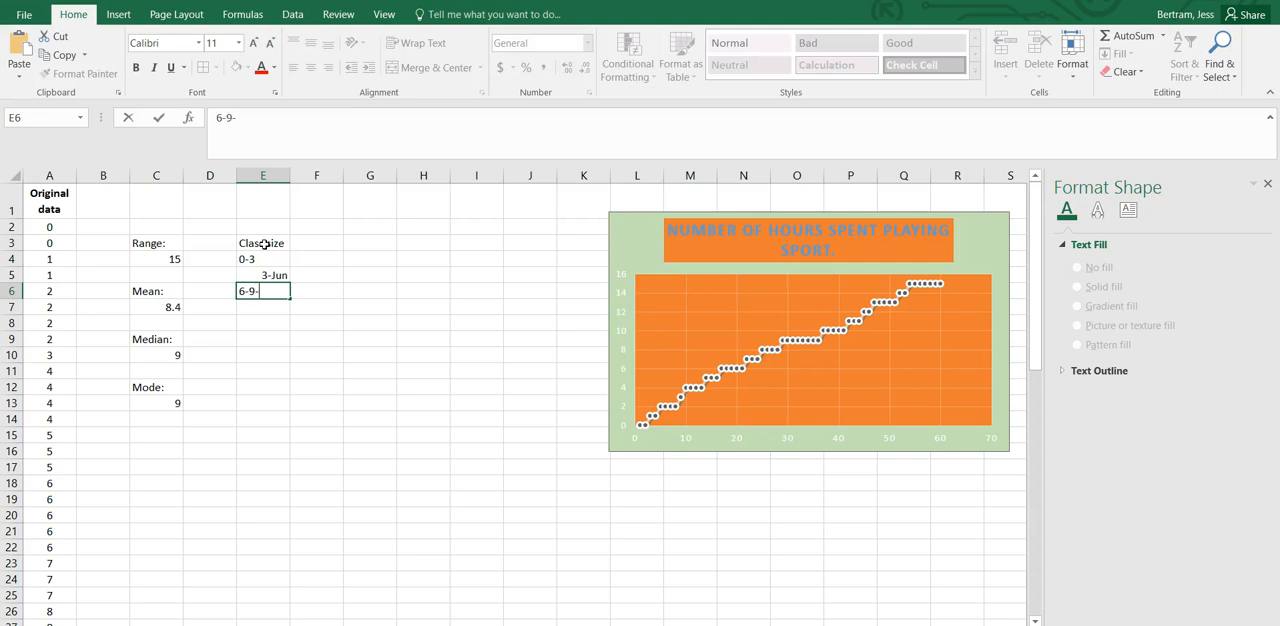
key("Return")
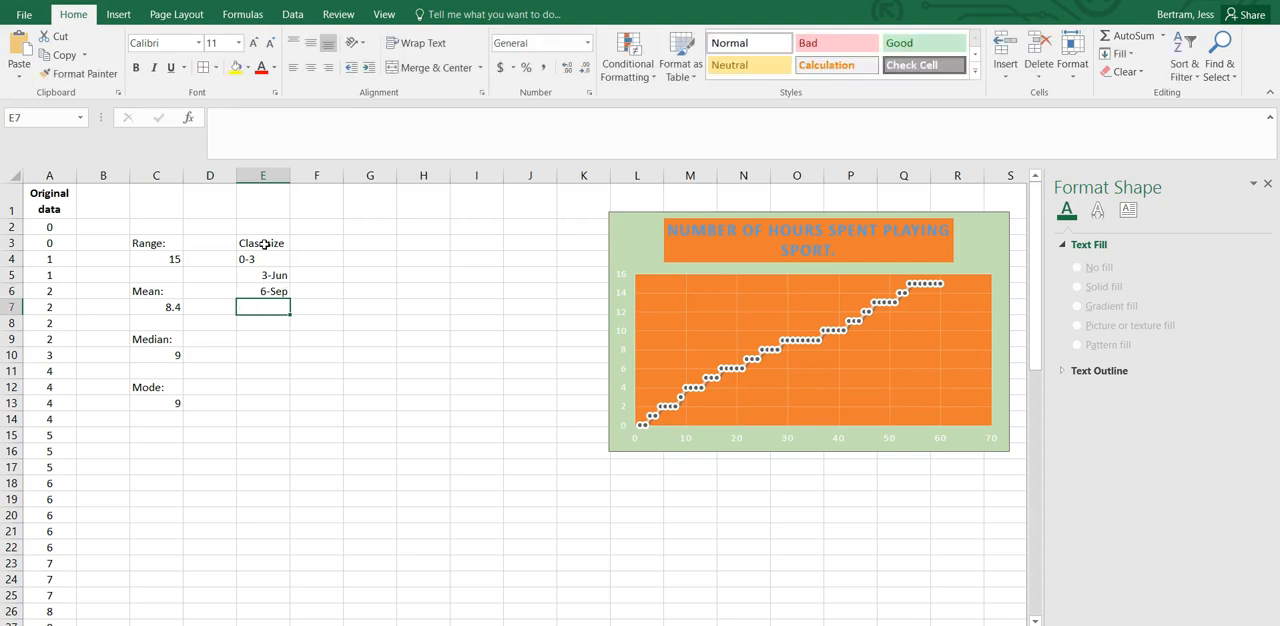
type("9-12")
key("Return")
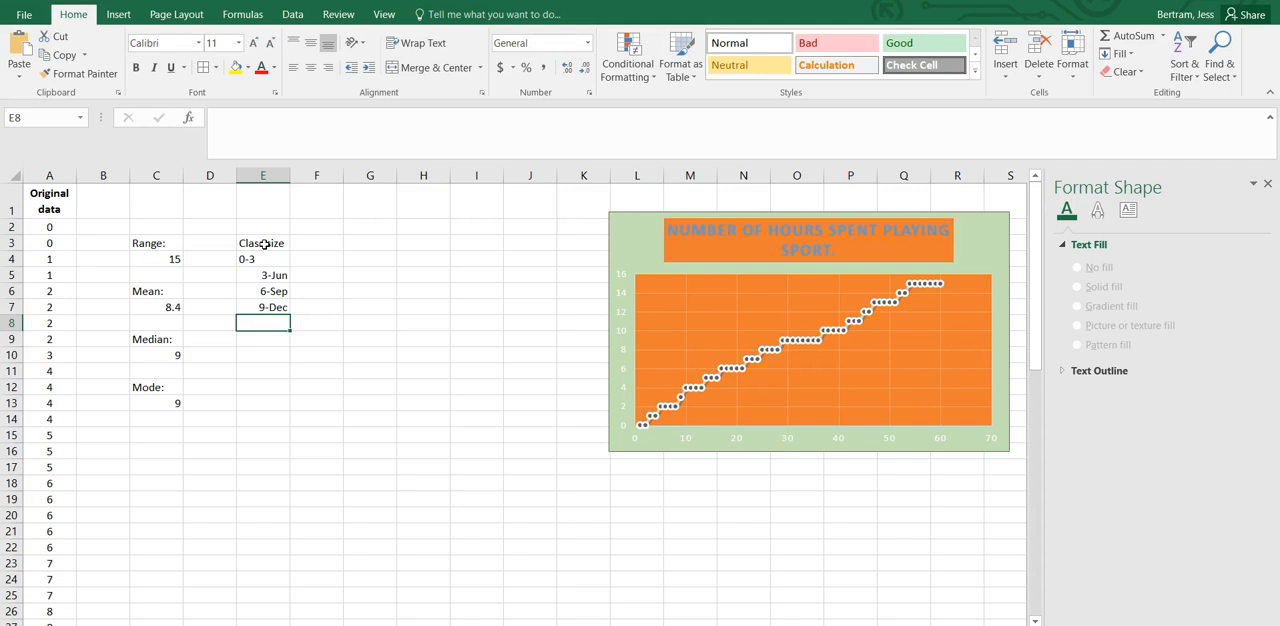
type("12-15")
key("Return")
Try the Number format on the class intervals in E4:E8 and re-enter 3-6 in E5.
left_click(258, 263)
left_click_drag(258, 263, 261, 322)
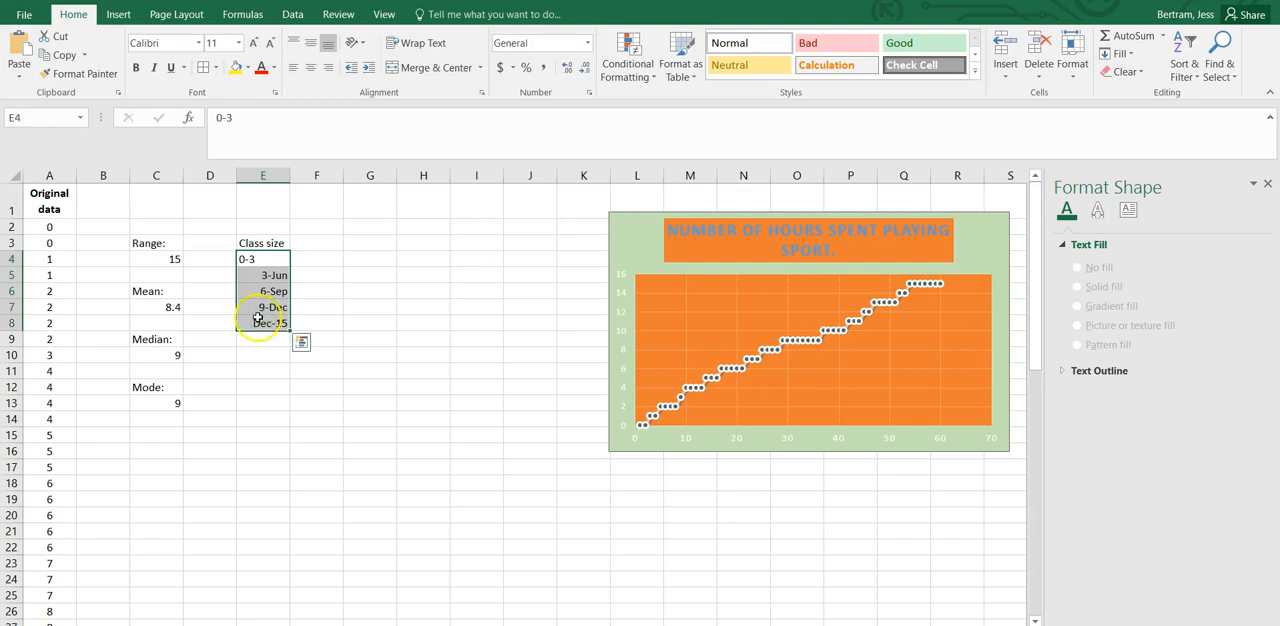
left_click(588, 47)
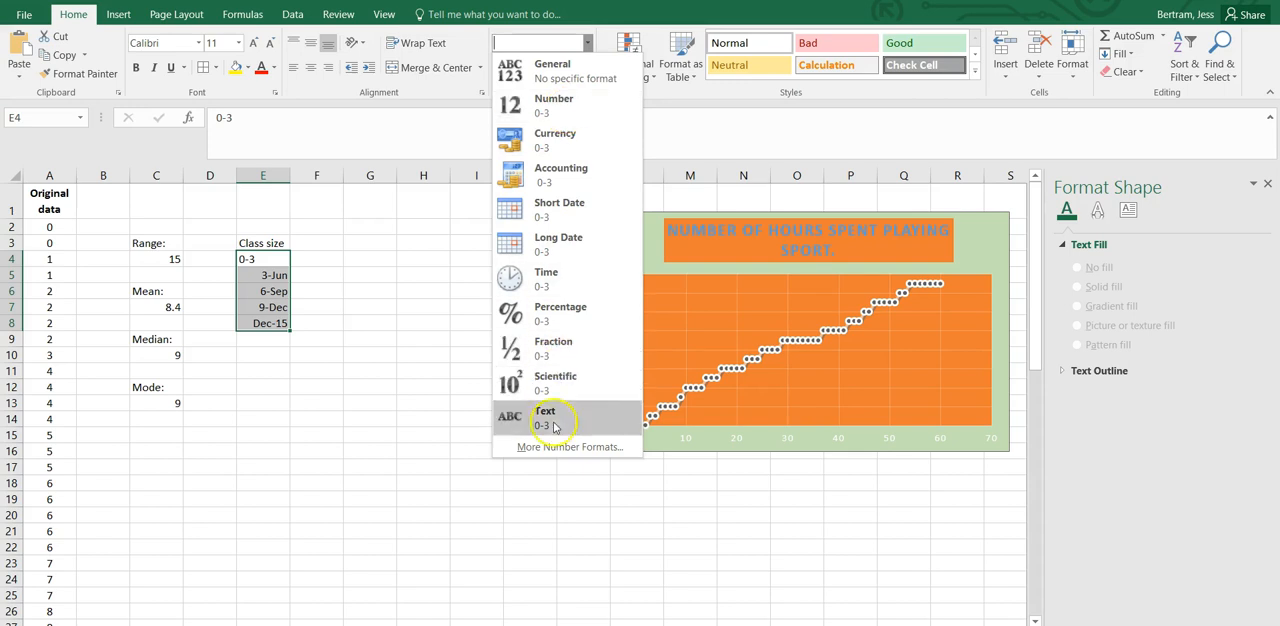
left_click(522, 104)
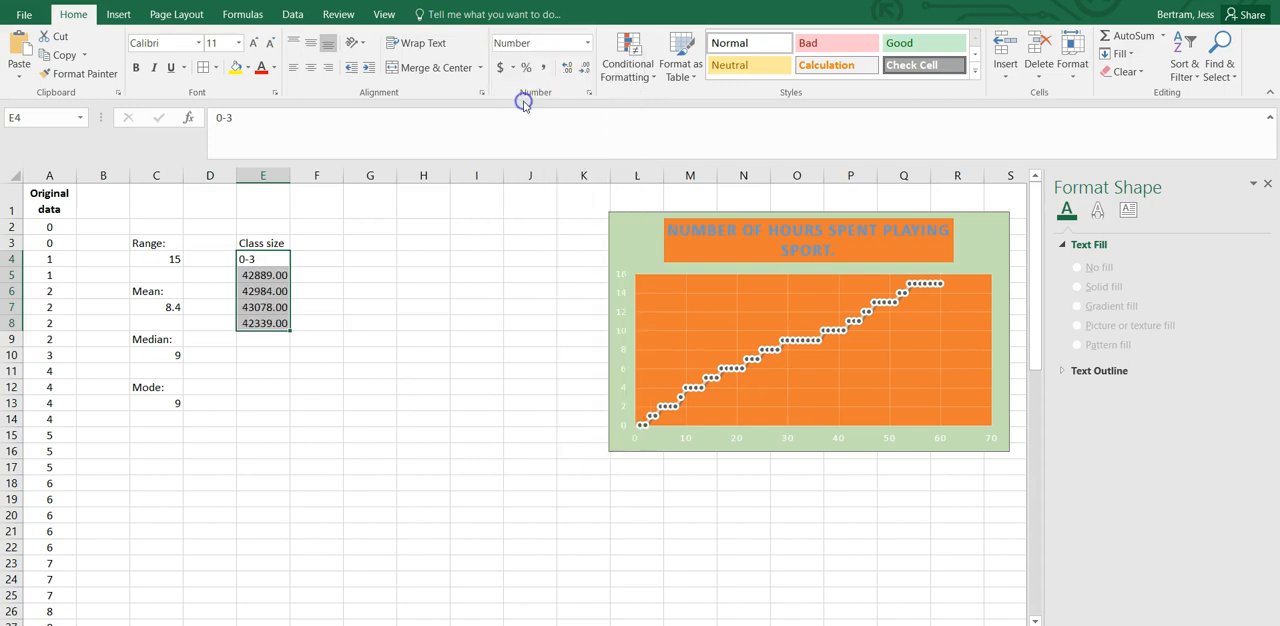
left_click(266, 277)
type("3")
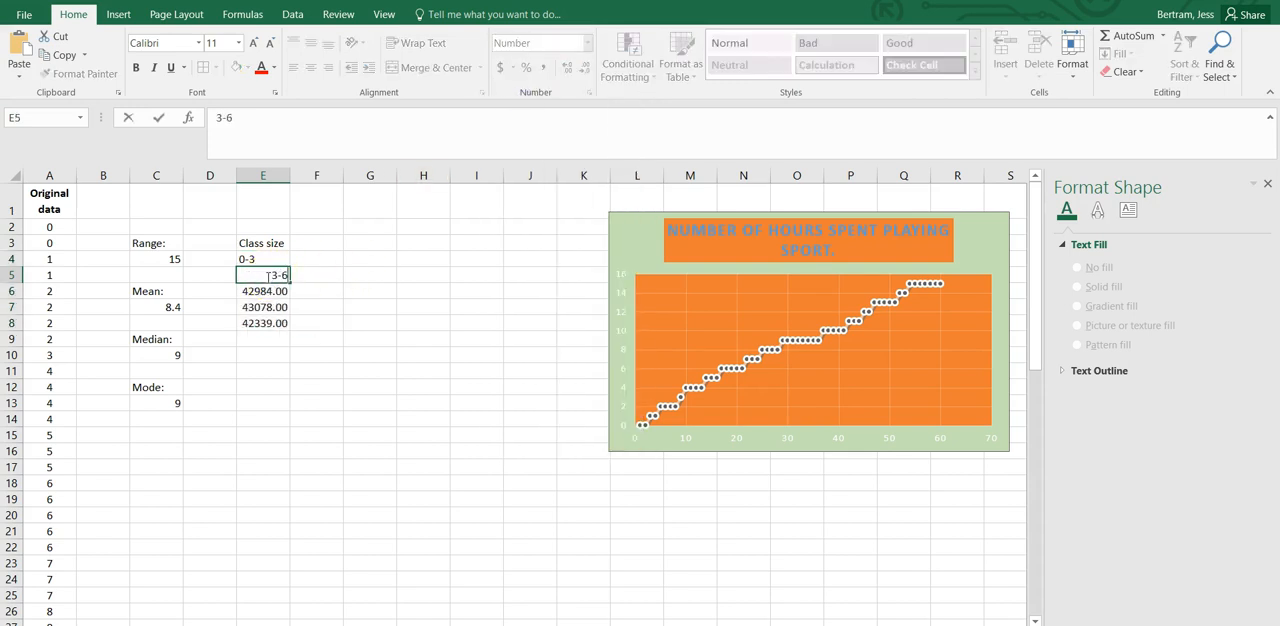
type("-6")
key("Return")
left_click(261, 275)
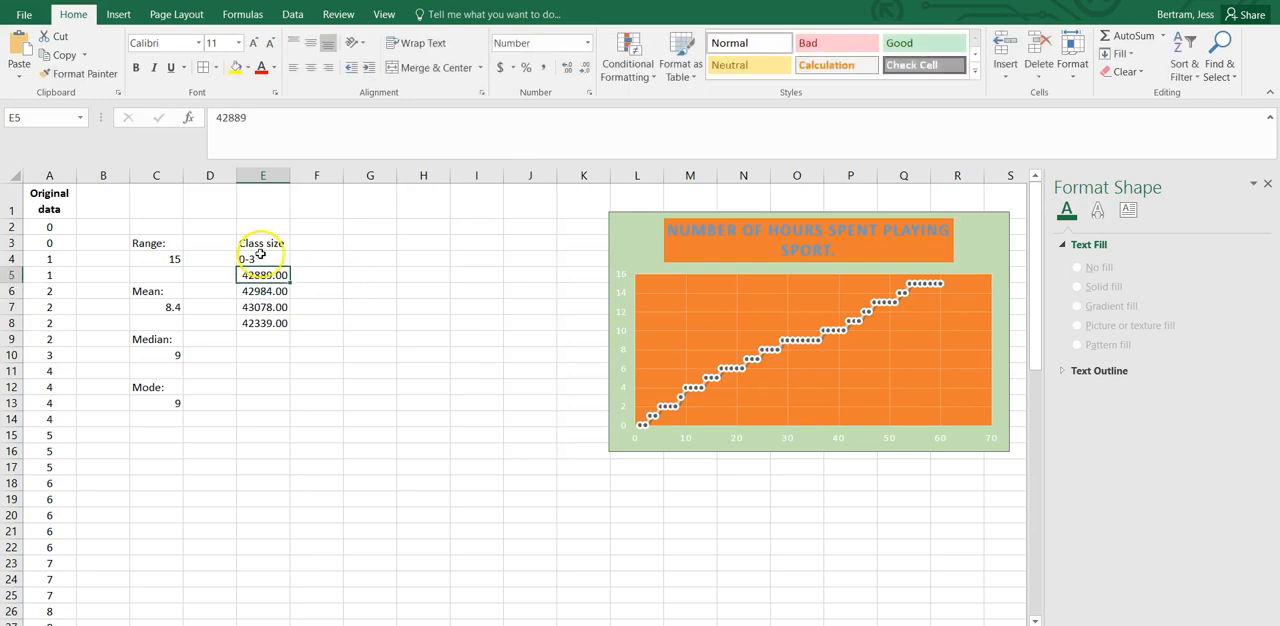
Format the class interval cells E4:E8 as Text.
left_click_drag(256, 260, 262, 322)
left_click(588, 43)
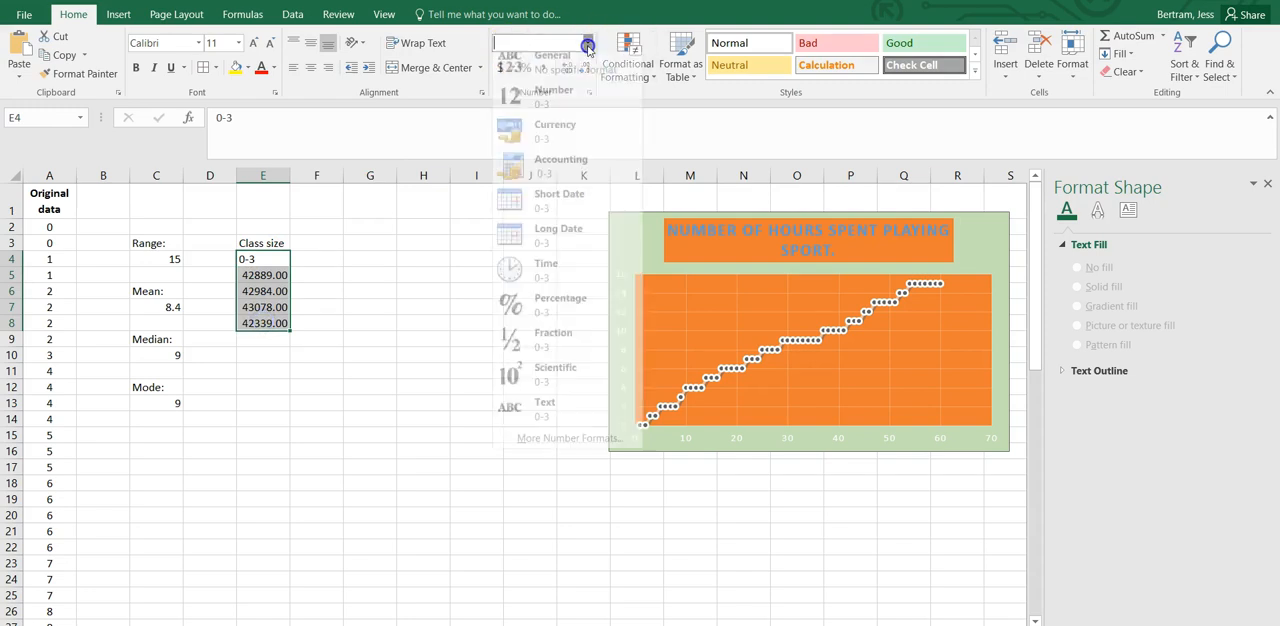
left_click(552, 410)
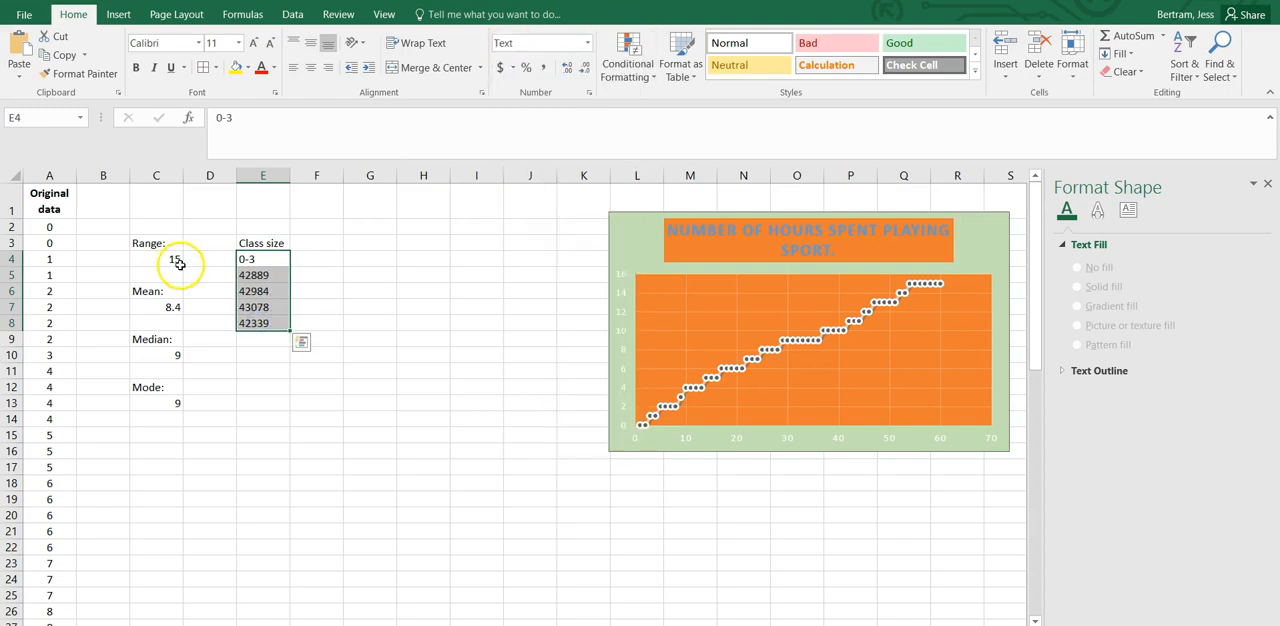
Replace the contents of E5:E8 with the class intervals 3-6, 6-9, 9-12 and 12-15.
left_click(258, 276)
type("3-6")
key("Return")
type("6-9")
key("Return")
type("9-12")
key("Return")
type("12-15")
key("Return")
Centre the class intervals in E4:E8 horizontally.
left_click_drag(259, 259, 259, 323)
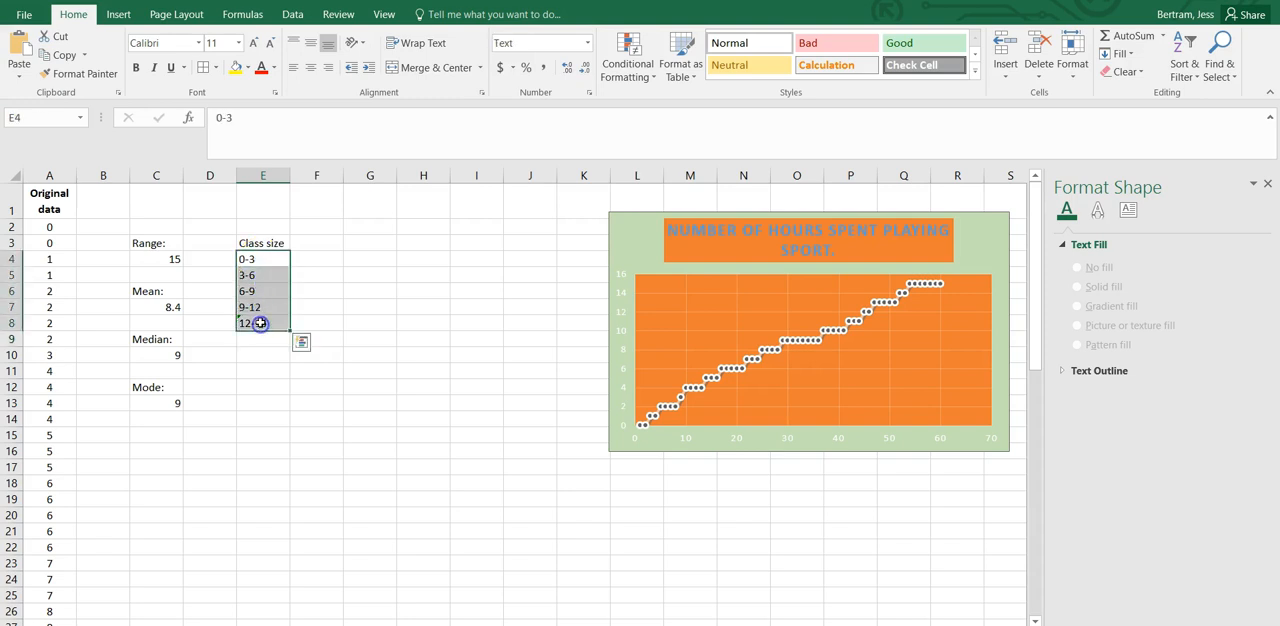
left_click(309, 70)
left_click(262, 247)
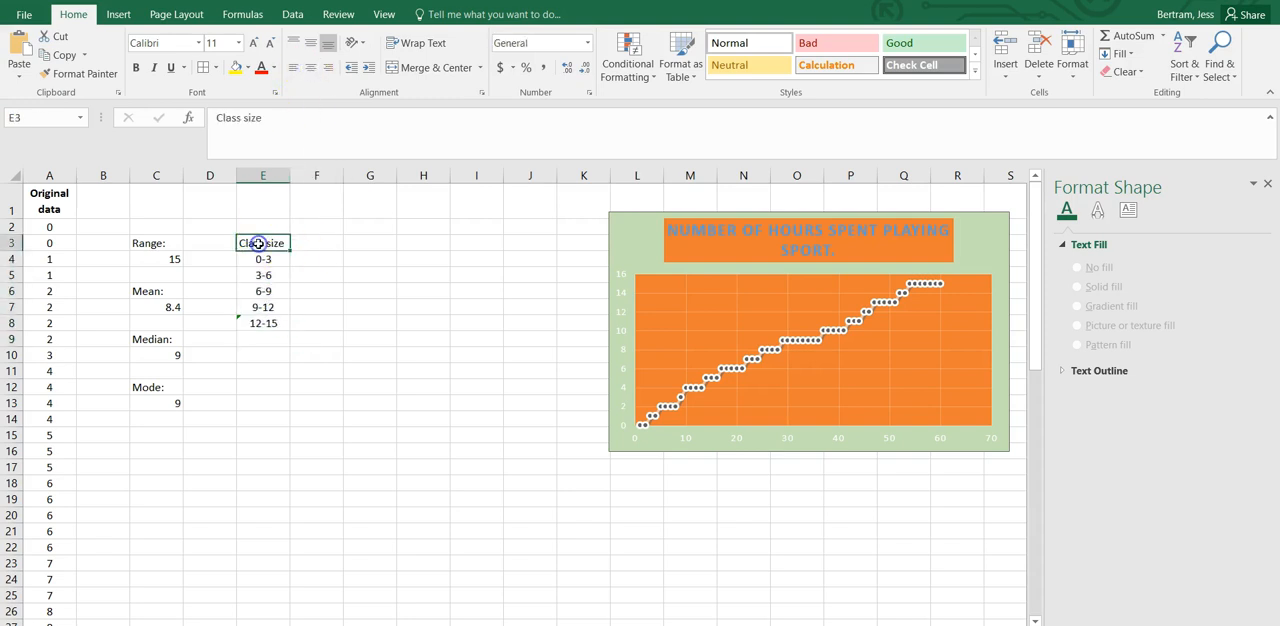
left_click_drag(282, 251, 303, 258)
left_click(308, 246)
left_click(311, 270)
left_click(305, 262)
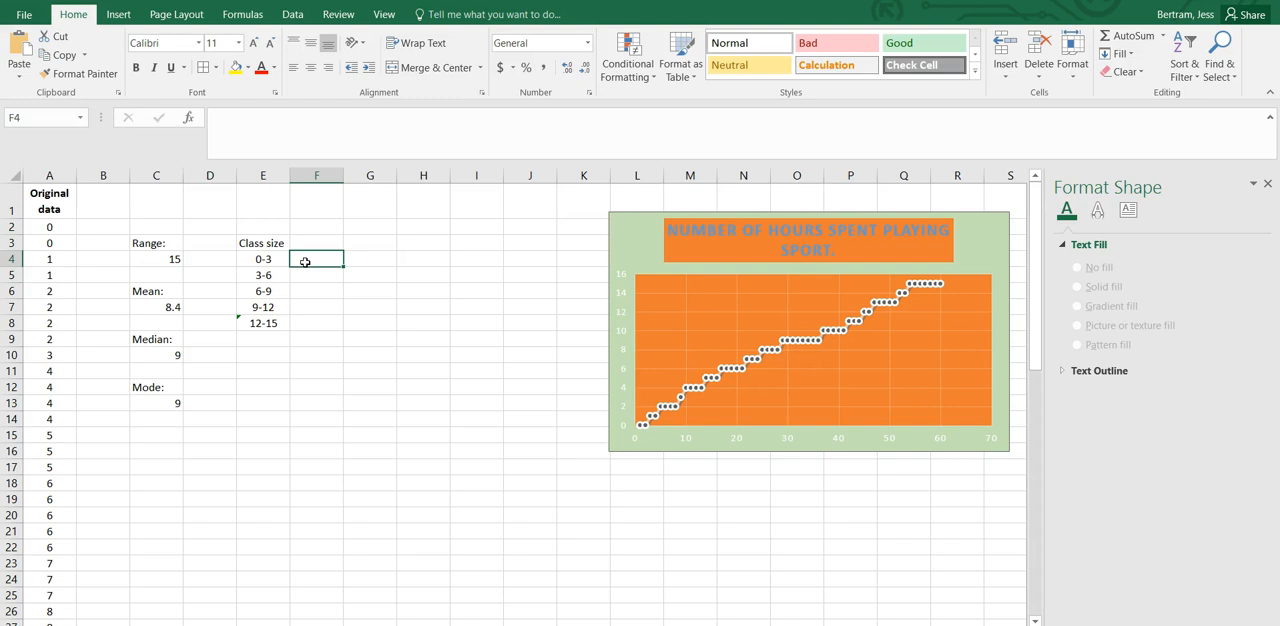
left_click_drag(60, 227, 62, 352)
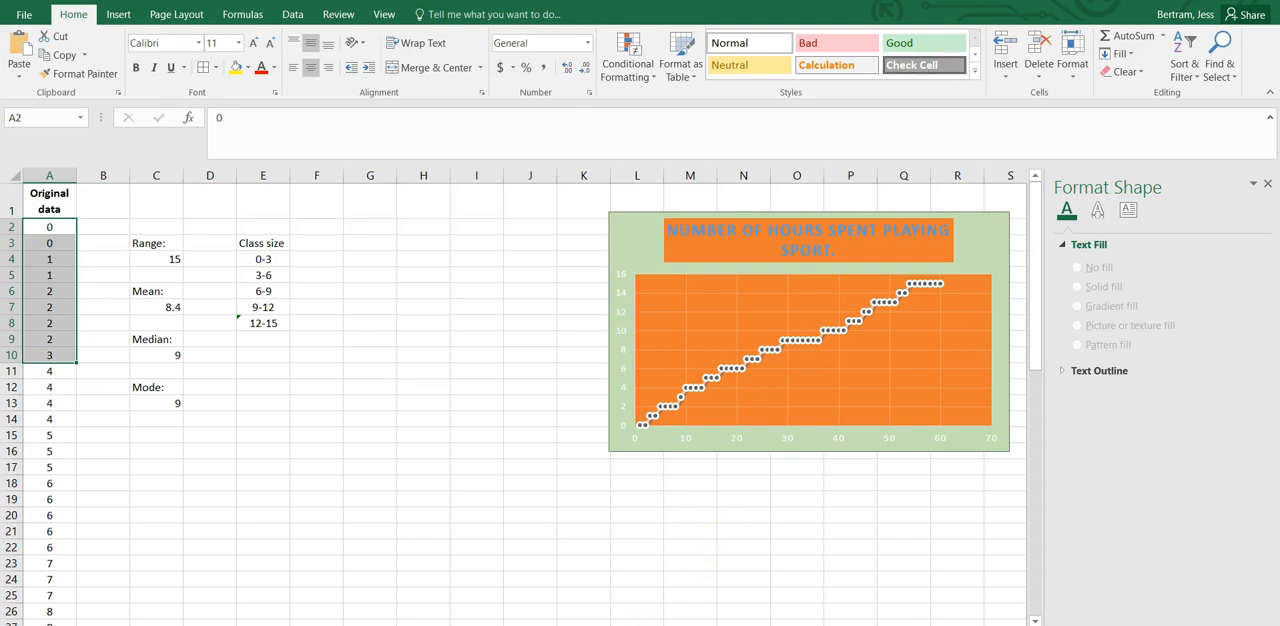
left_click(1217, 0)
left_click(975, 0)
left_click(1217, 0)
left_click_drag(860, 0, 804, 48)
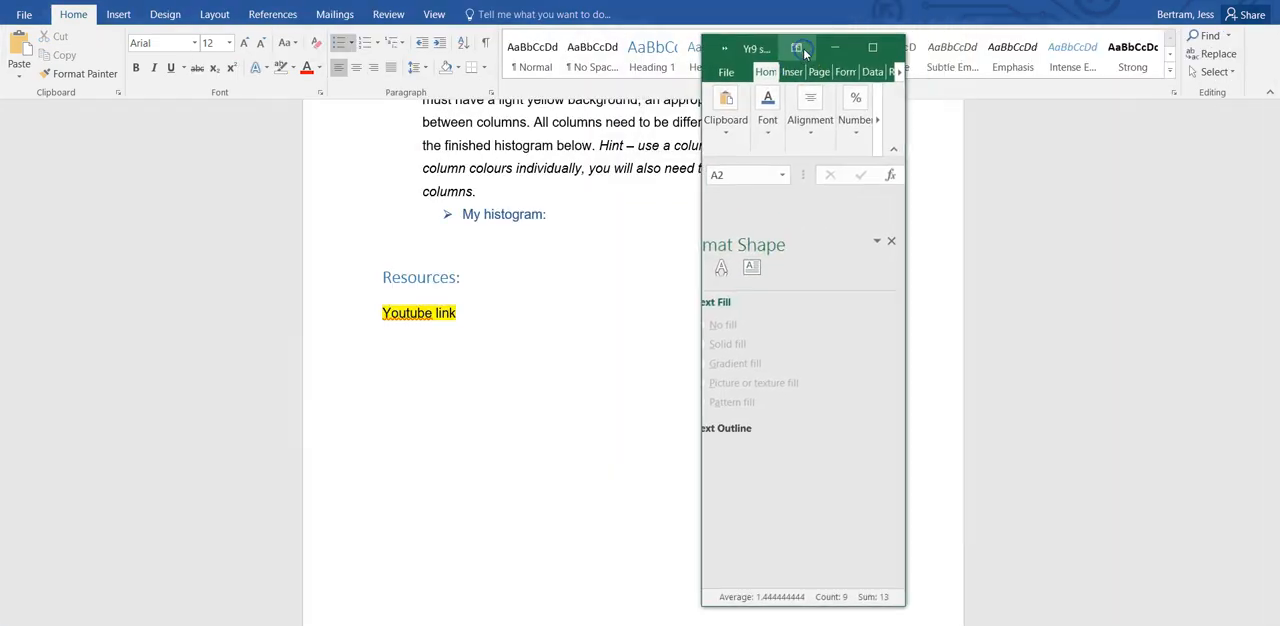
left_click(871, 49)
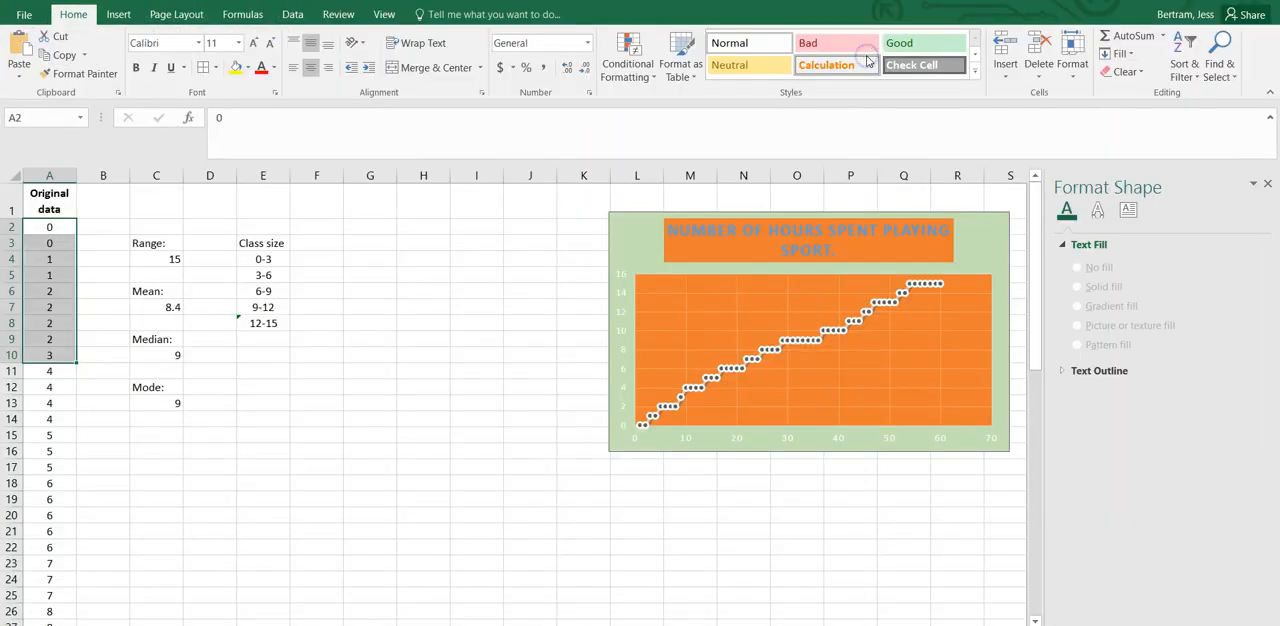
left_click(763, 357)
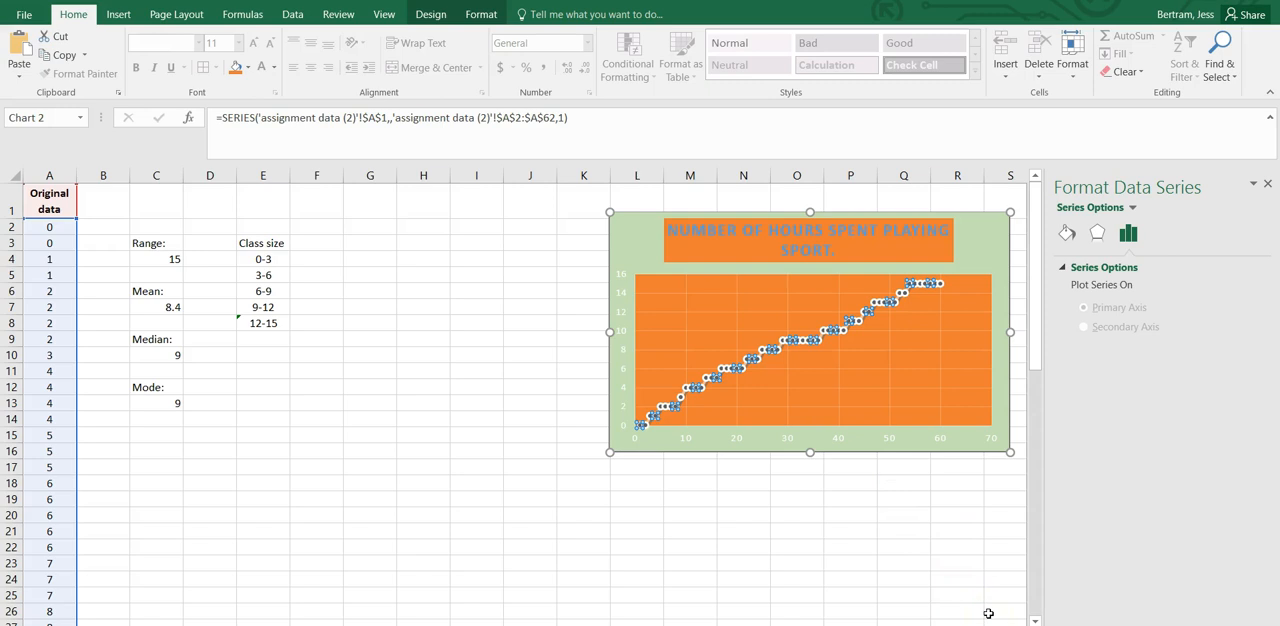
left_click(168, 340)
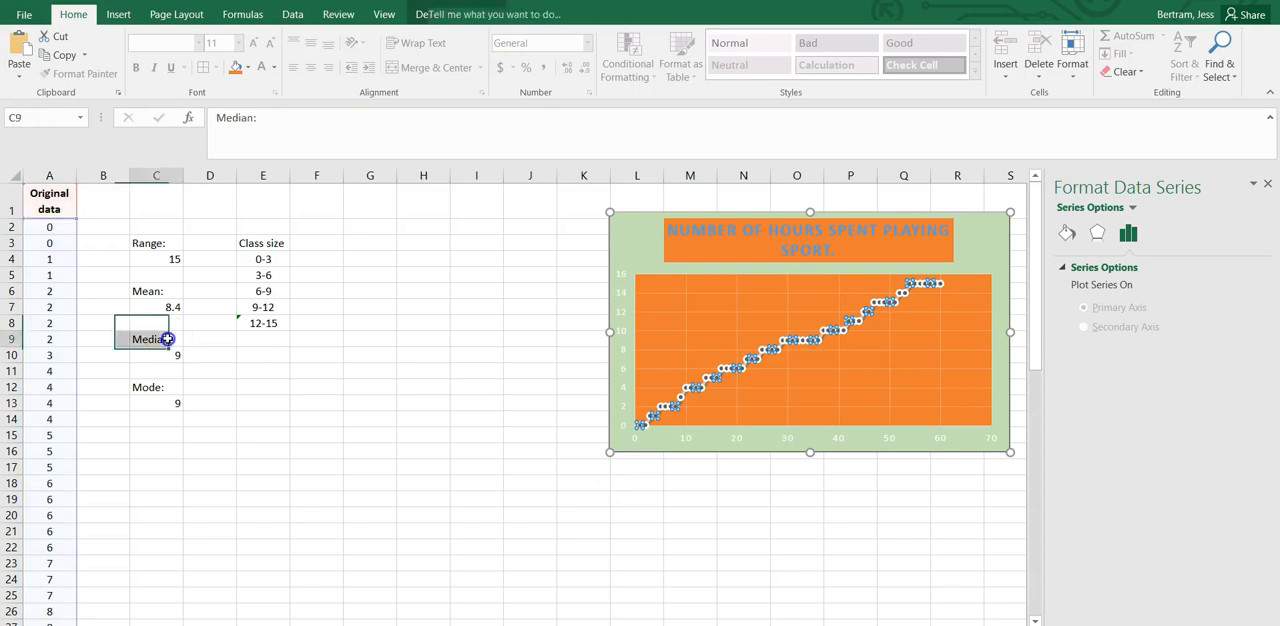
Count the 0-3 hour values in A2:A10 and enter 9 in F4 beside that class interval.
left_click(47, 226)
left_click_drag(47, 226, 45, 353)
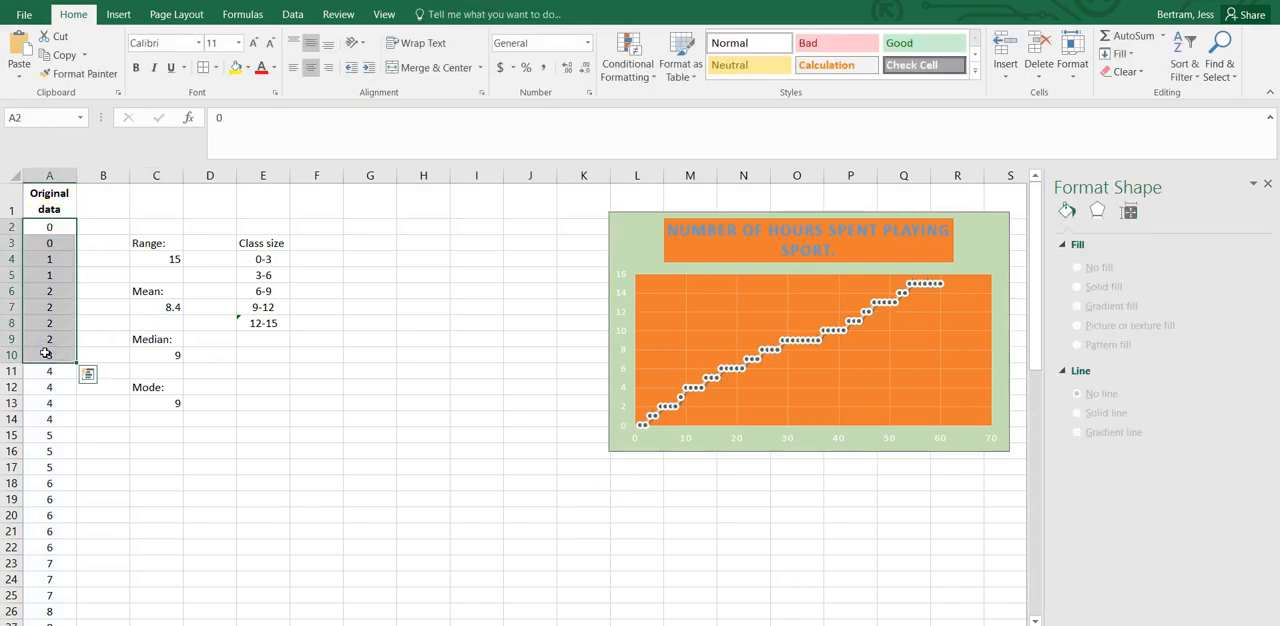
left_click(313, 259)
type("9")
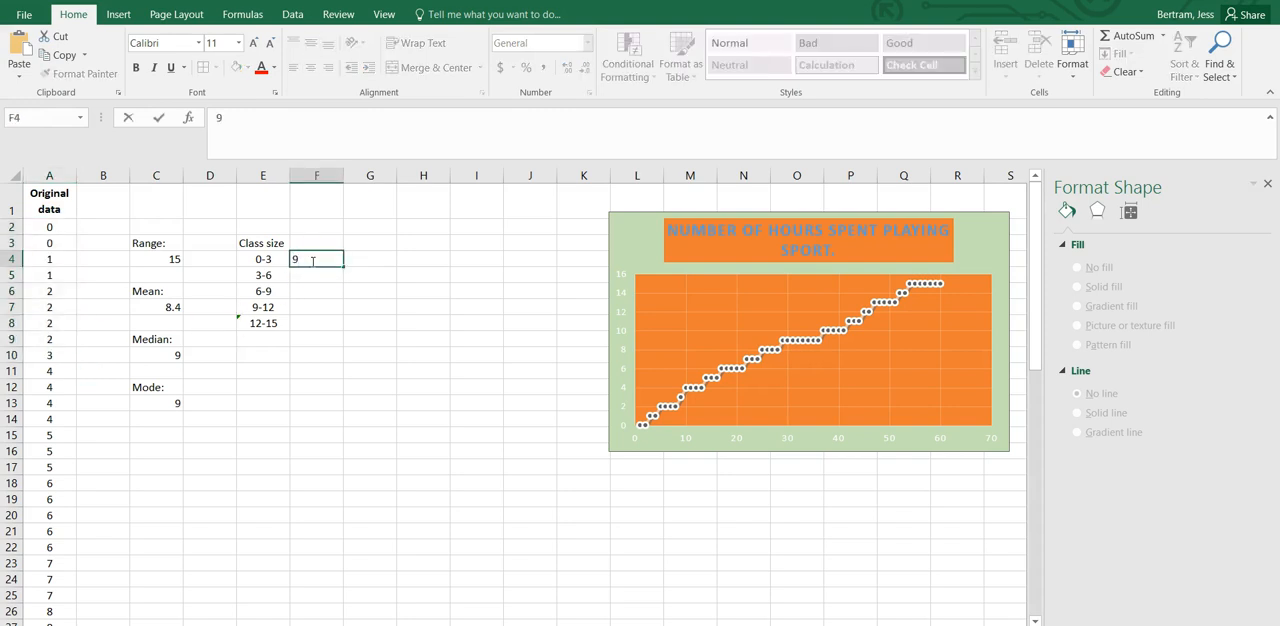
key("Return")
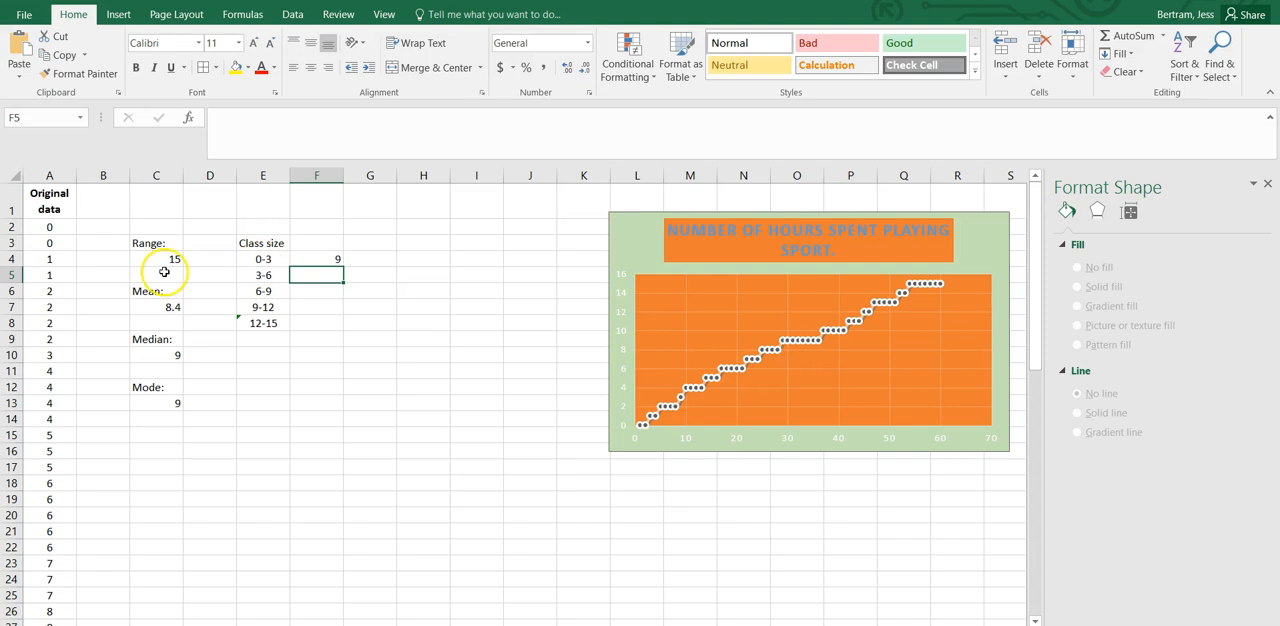
Count the 4 to 6 hour values in A11:A22 and enter 12 in F5 beside the 3-6 class.
scroll(100, 343, "down", 2)
left_click(102, 352)
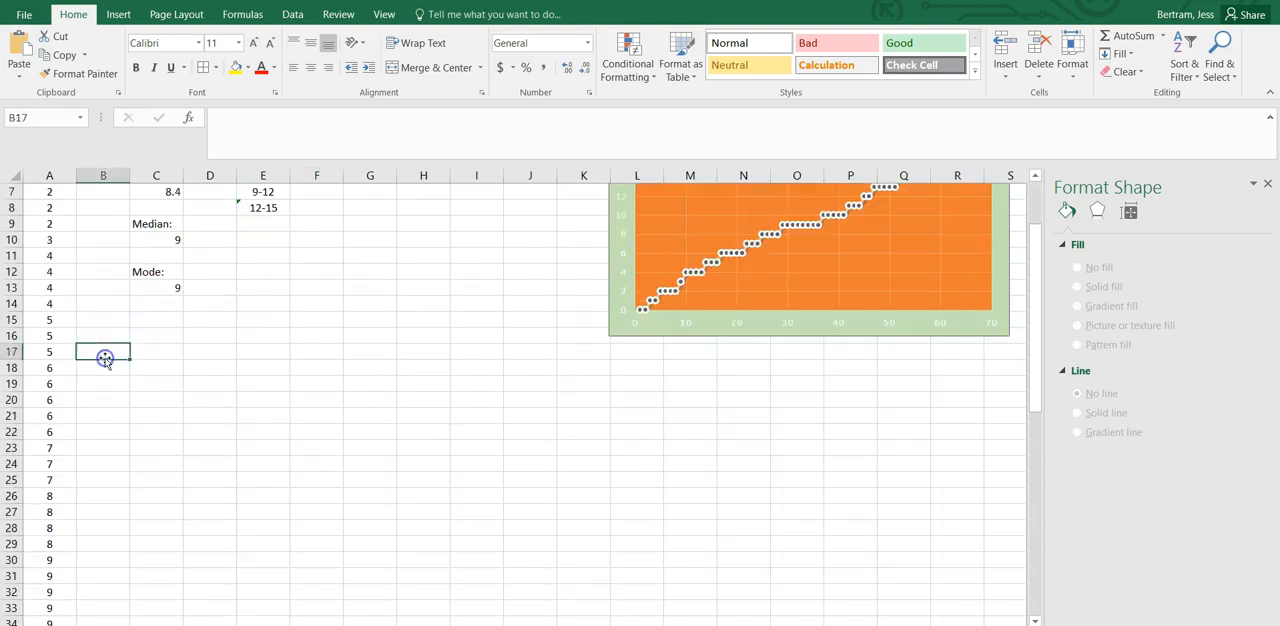
left_click_drag(55, 257, 49, 430)
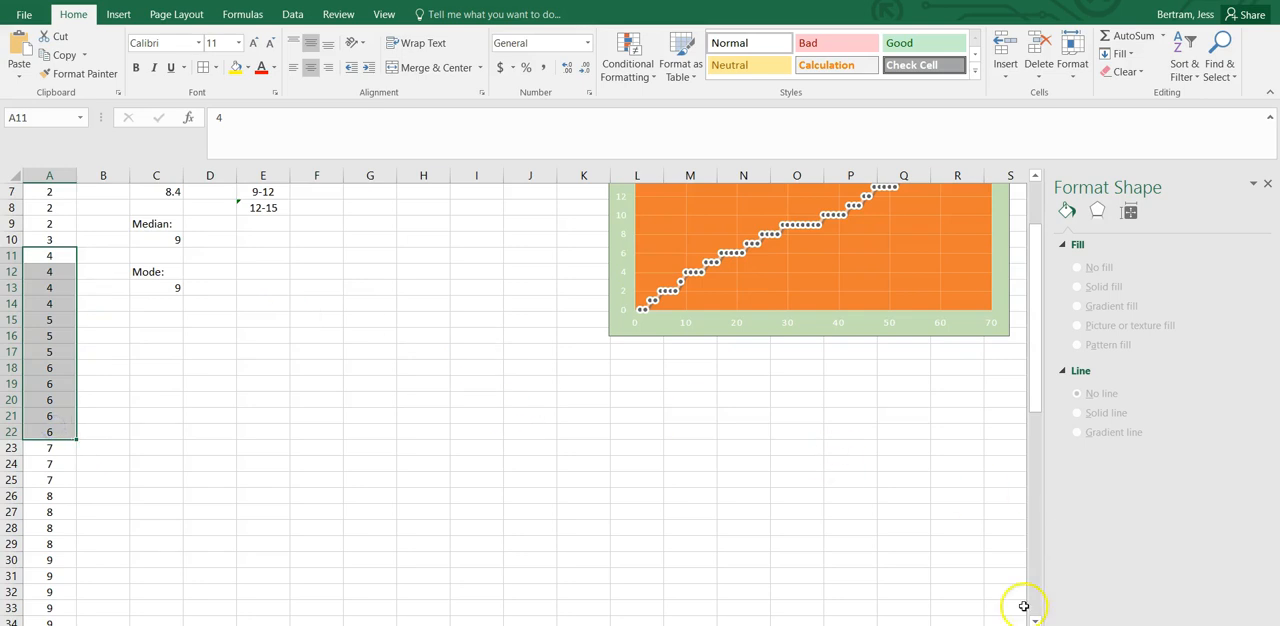
scroll(700, 450, "up", 1)
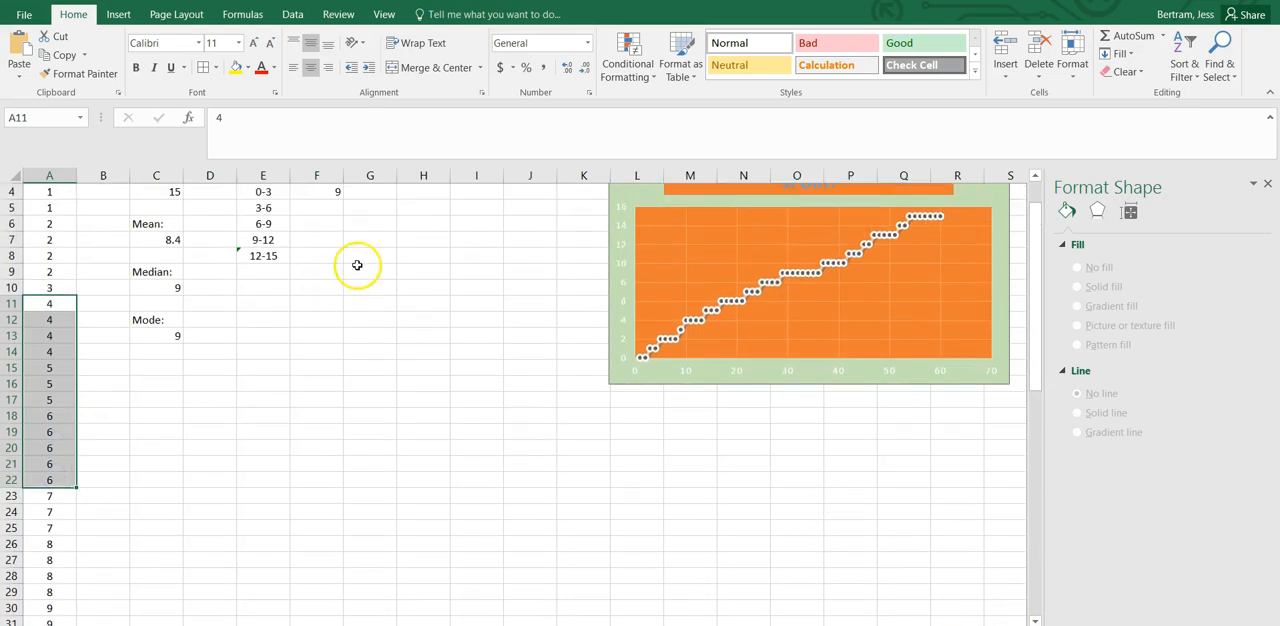
left_click(321, 207)
type("12")
key("Return")
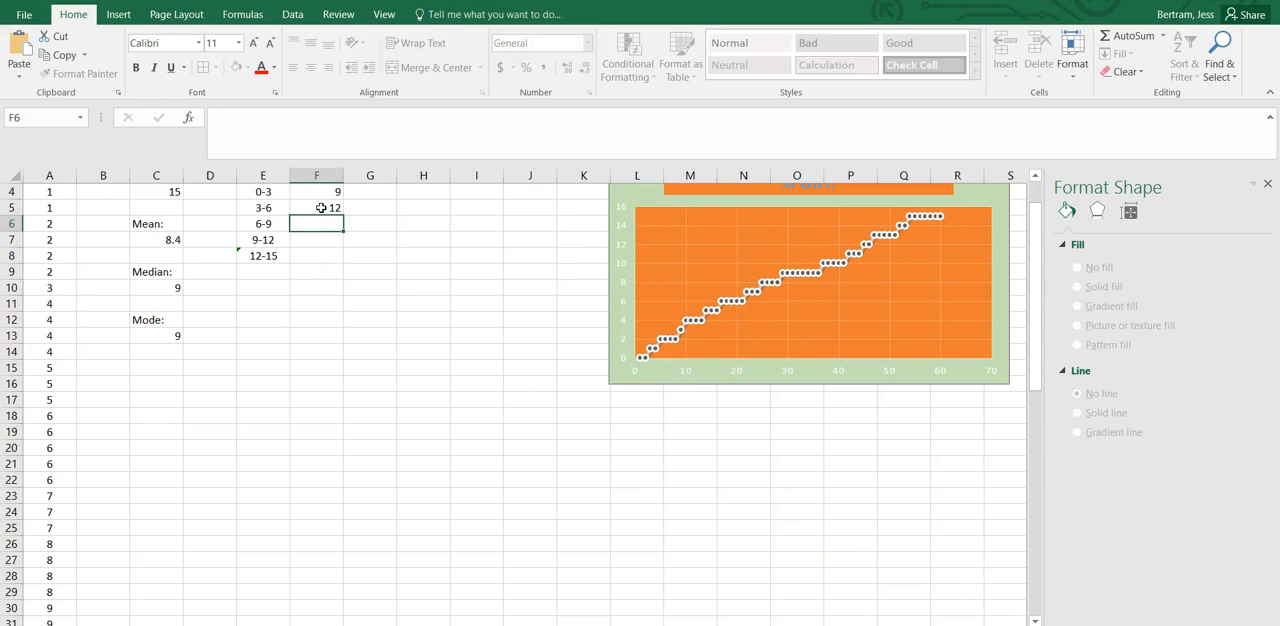
Count the 7 to 9 hour values in A23:A37 and enter 15 in F6 beside the 6-9 class.
scroll(139, 325, "down", 1)
scroll(139, 325, "down", 6)
scroll(139, 325, "up", 1)
left_click_drag(57, 260, 68, 478)
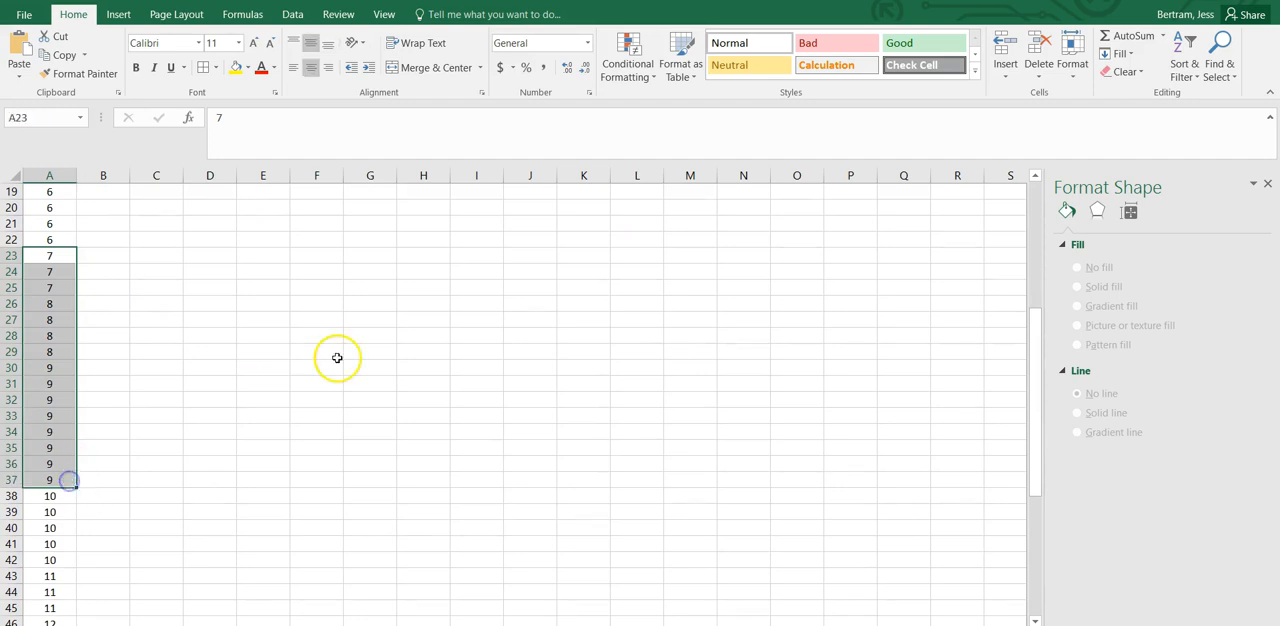
scroll(337, 357, "up", 4)
scroll(244, 227, "up", 2)
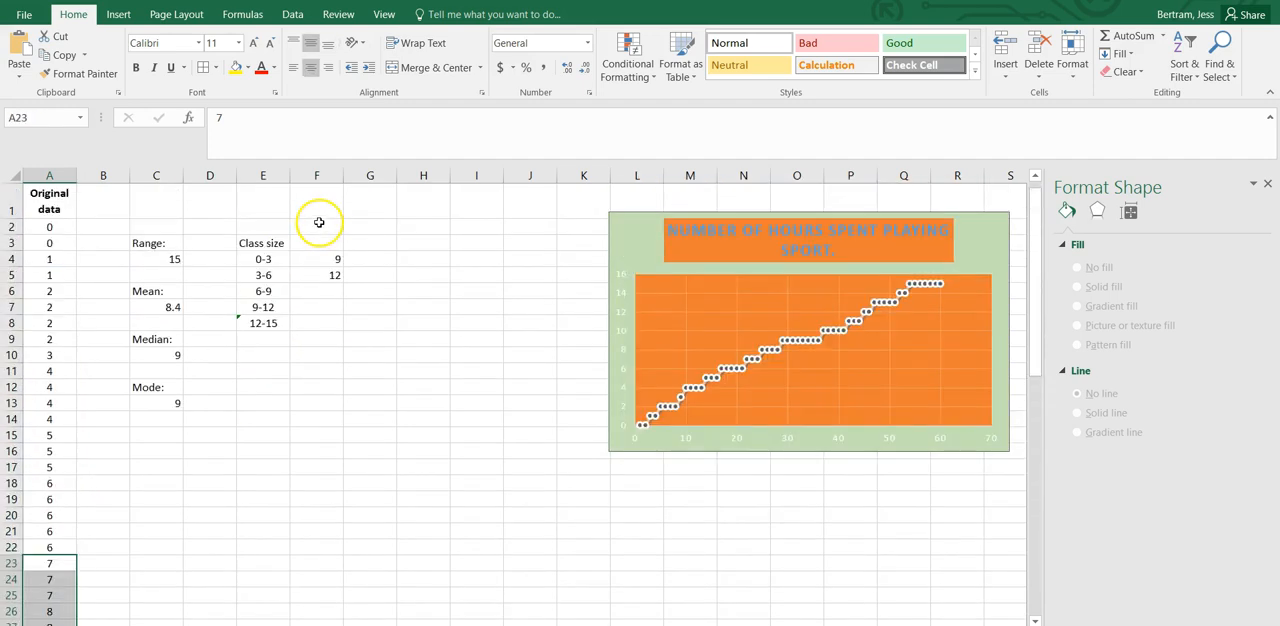
left_click(310, 291)
type("1")
key("Return")
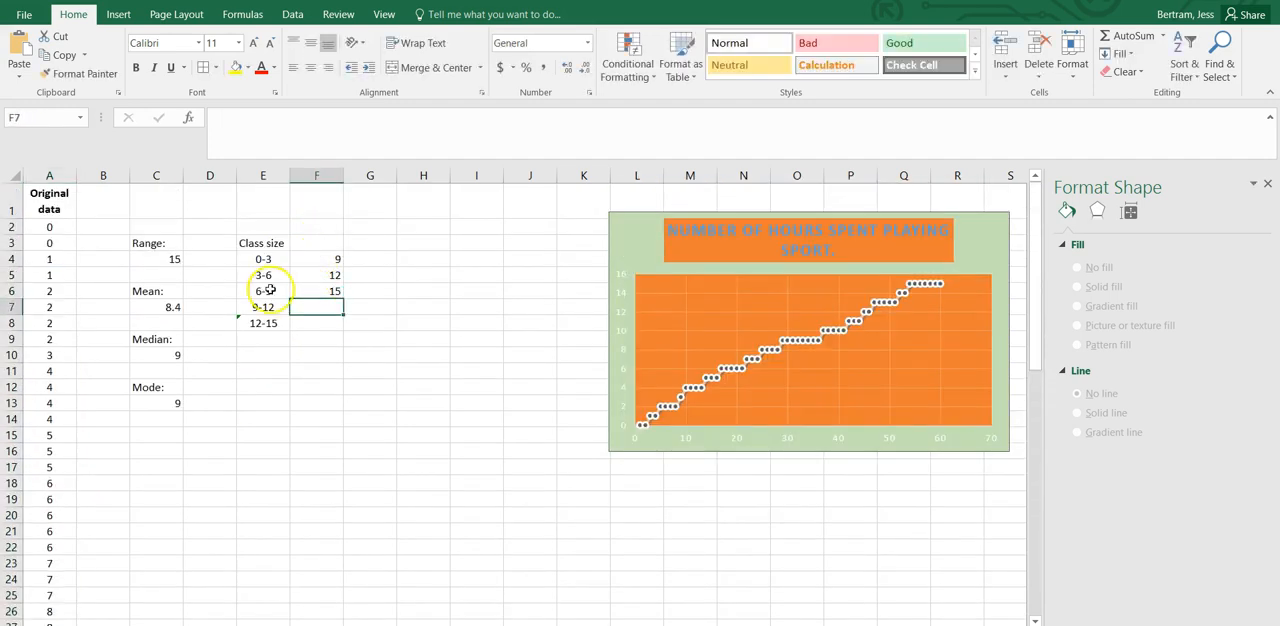
Count the 10 to 12 hour values in A38:A47 and enter 10 in F7 beside the 9-12 class.
scroll(51, 437, "down", 10)
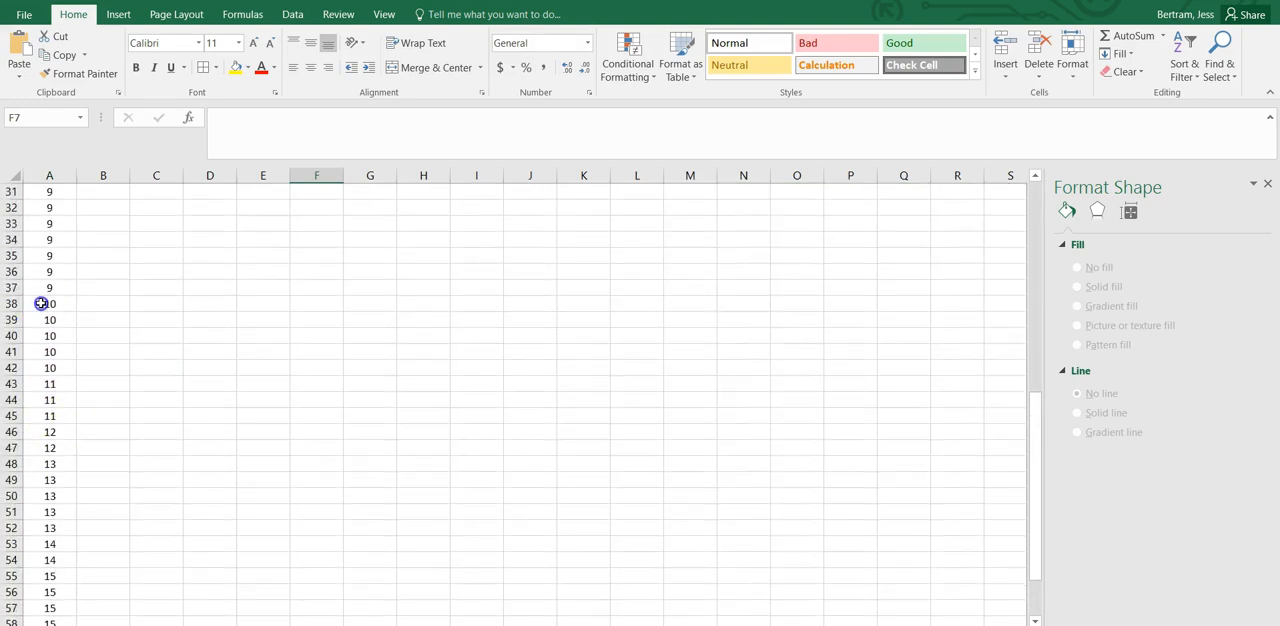
left_click_drag(41, 303, 45, 449)
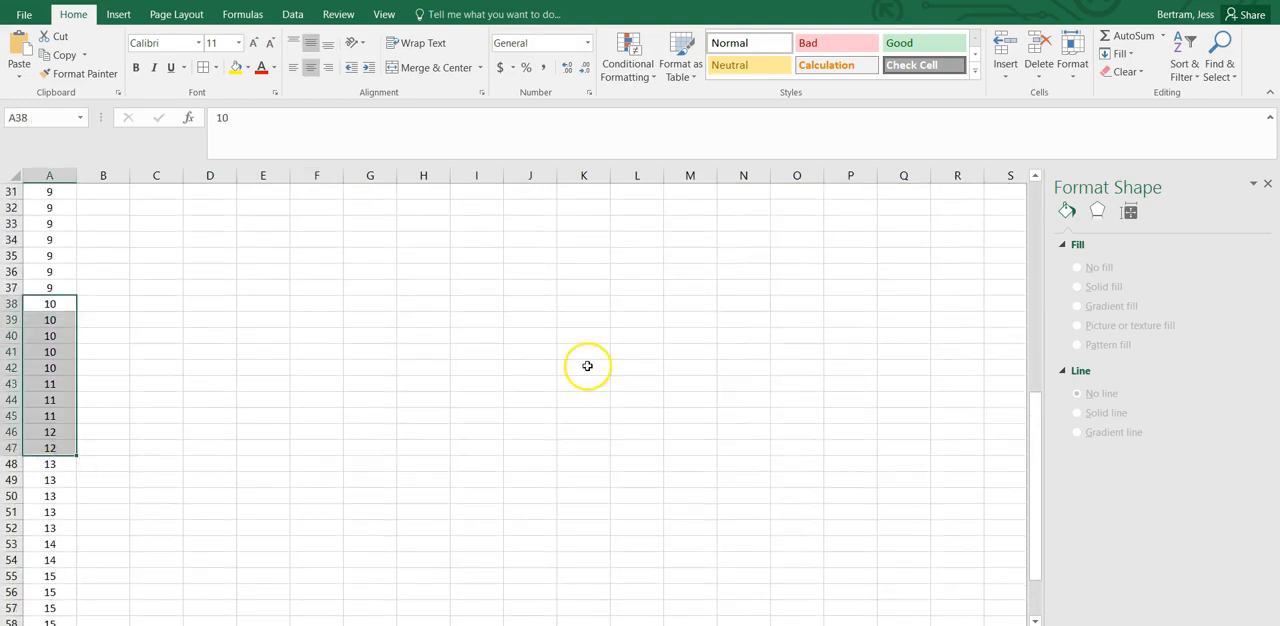
scroll(586, 366, "up", 10)
left_click(317, 306)
type("10")
key("Return")
Count the 13 to 15 hour values in A48:A61, enter 14 in F8, and check the total of F4:F8.
scroll(141, 516, "down", 13)
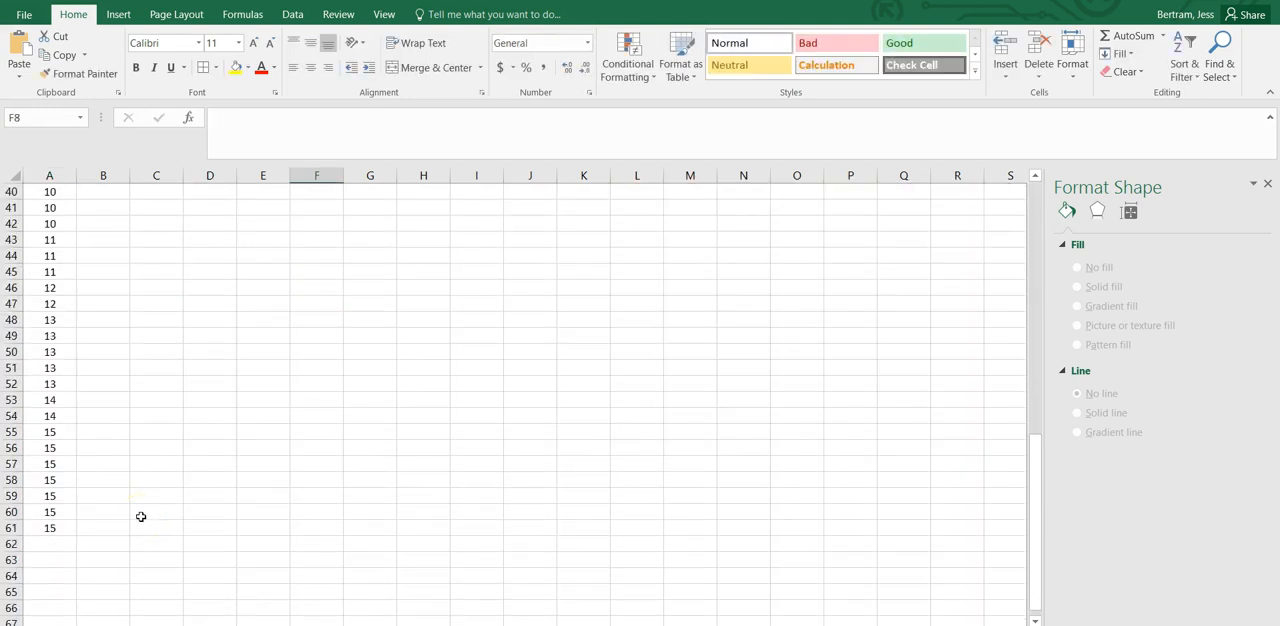
left_click_drag(49, 318, 57, 529)
scroll(449, 502, "up", 13)
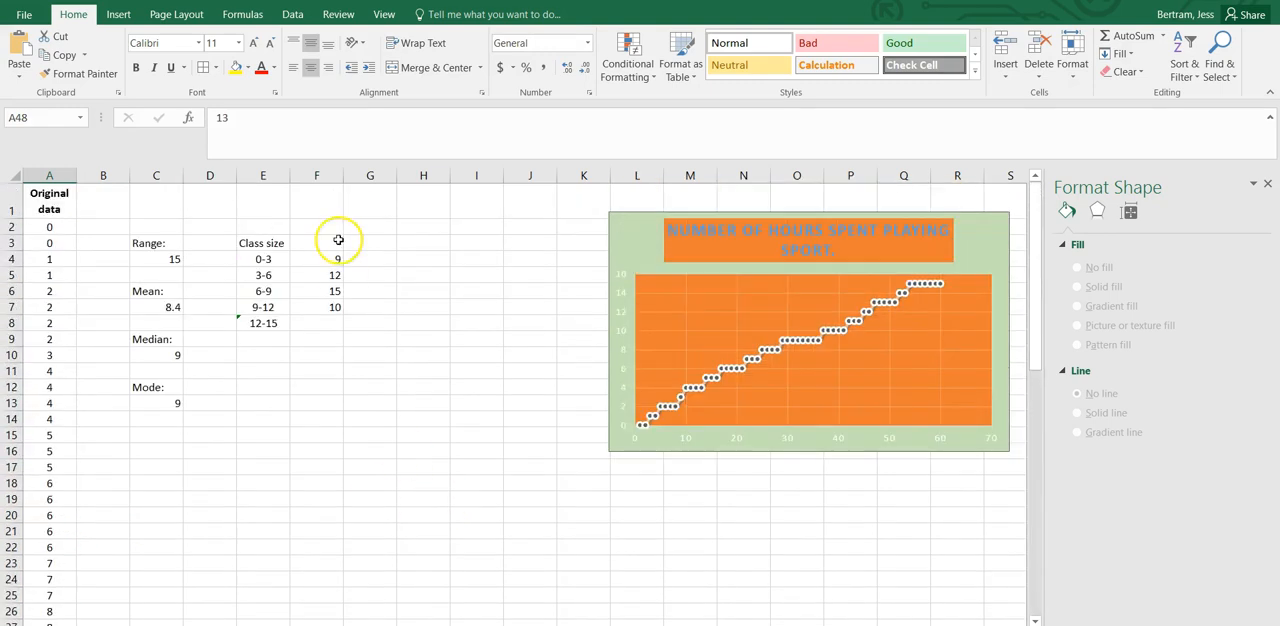
left_click(315, 323)
type("14")
left_click(321, 259)
left_click_drag(321, 259, 316, 320)
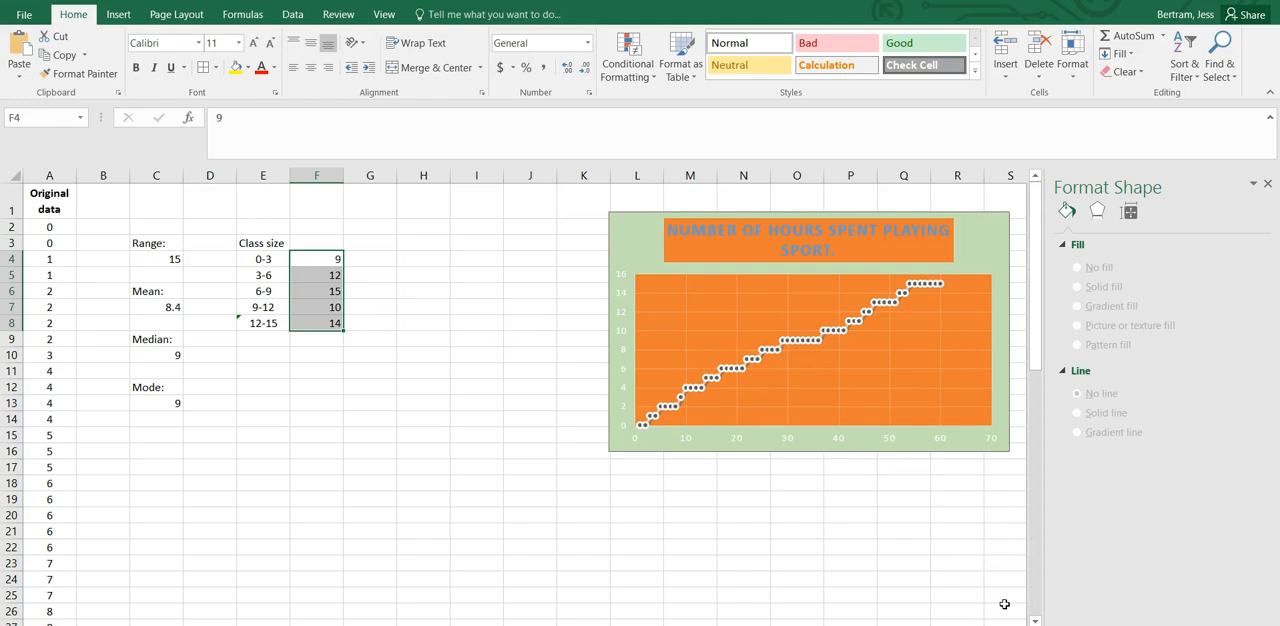
left_click(456, 321)
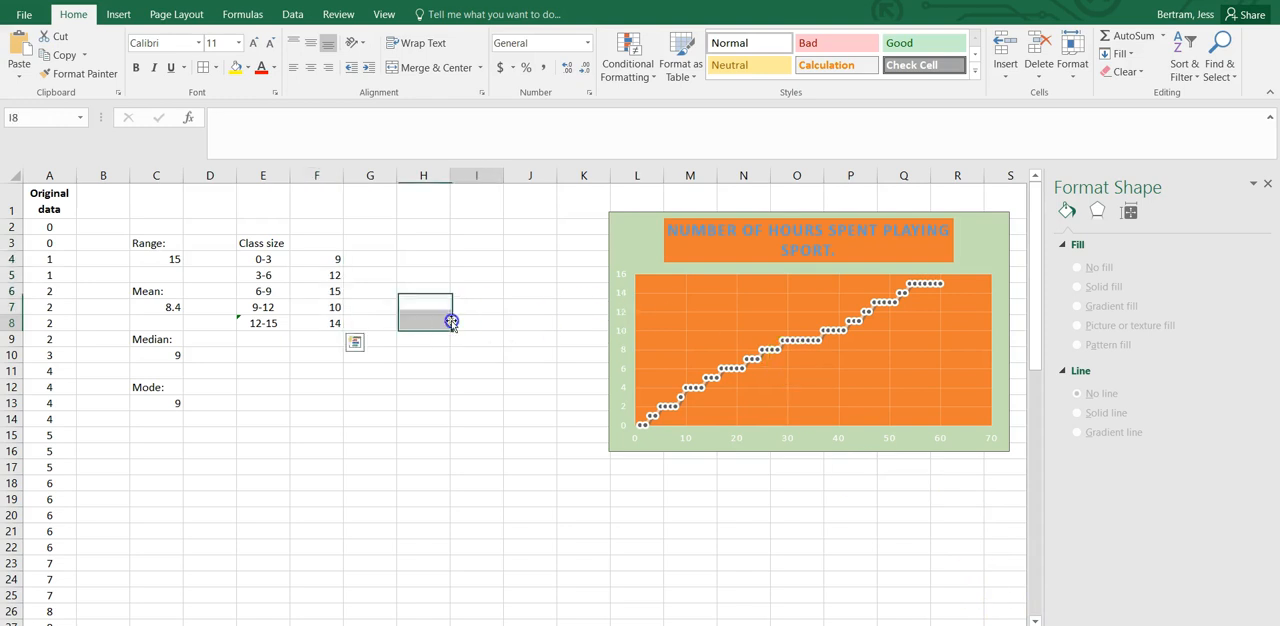
Add the heading "Number of people" in F3 and widen column F to fit it.
left_click(316, 241)
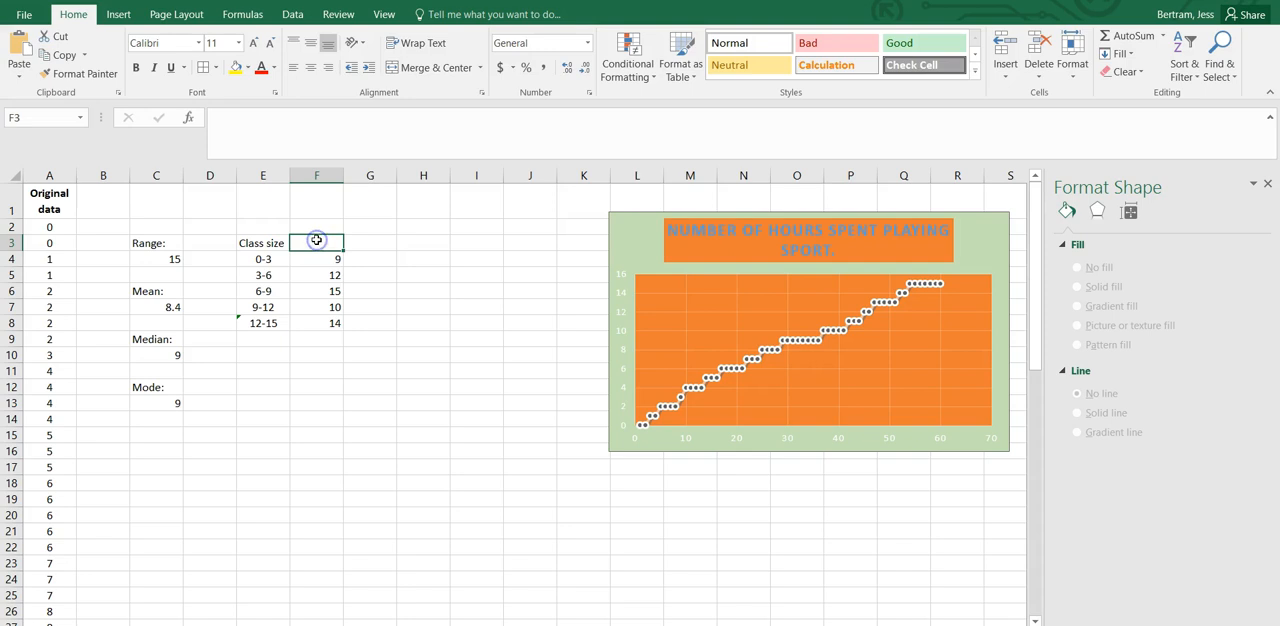
type("Number of people")
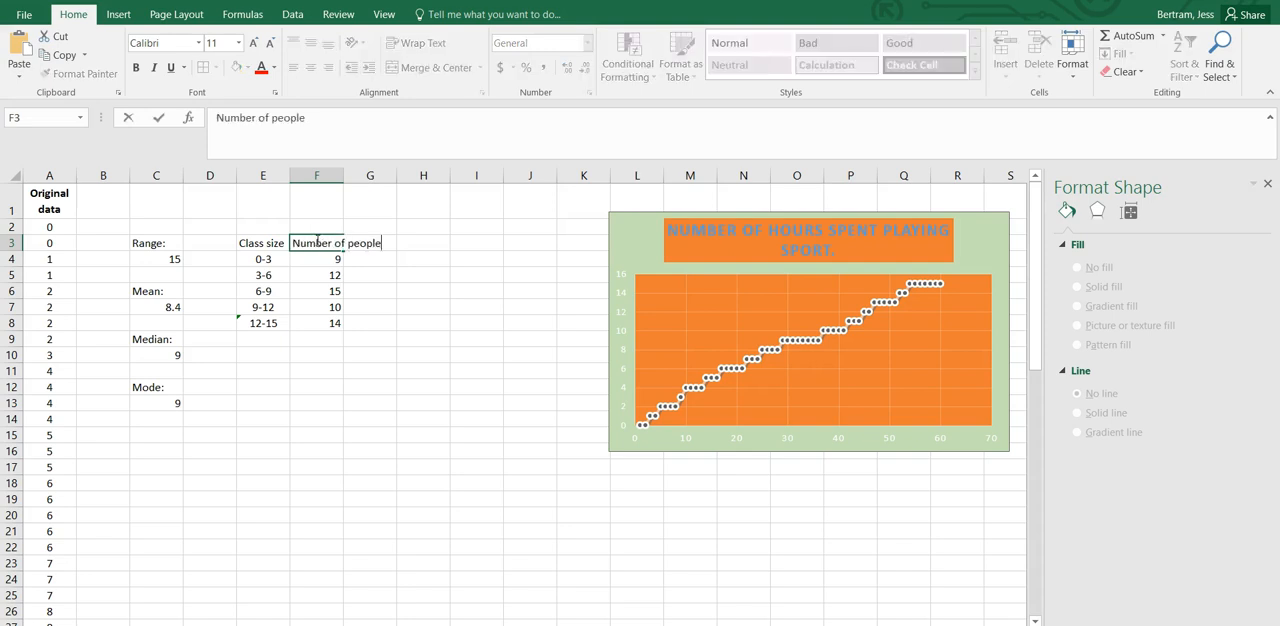
key("Return")
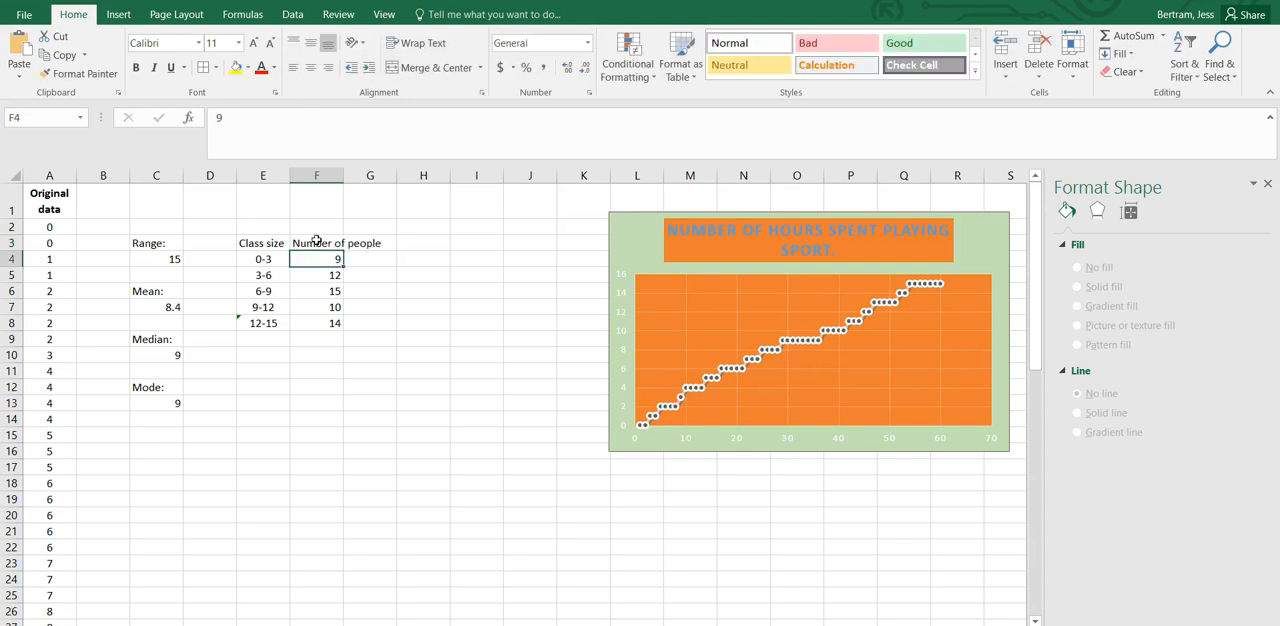
left_click_drag(339, 185, 398, 180)
Centre the contents of columns E and F horizontally.
left_click_drag(267, 175, 340, 176)
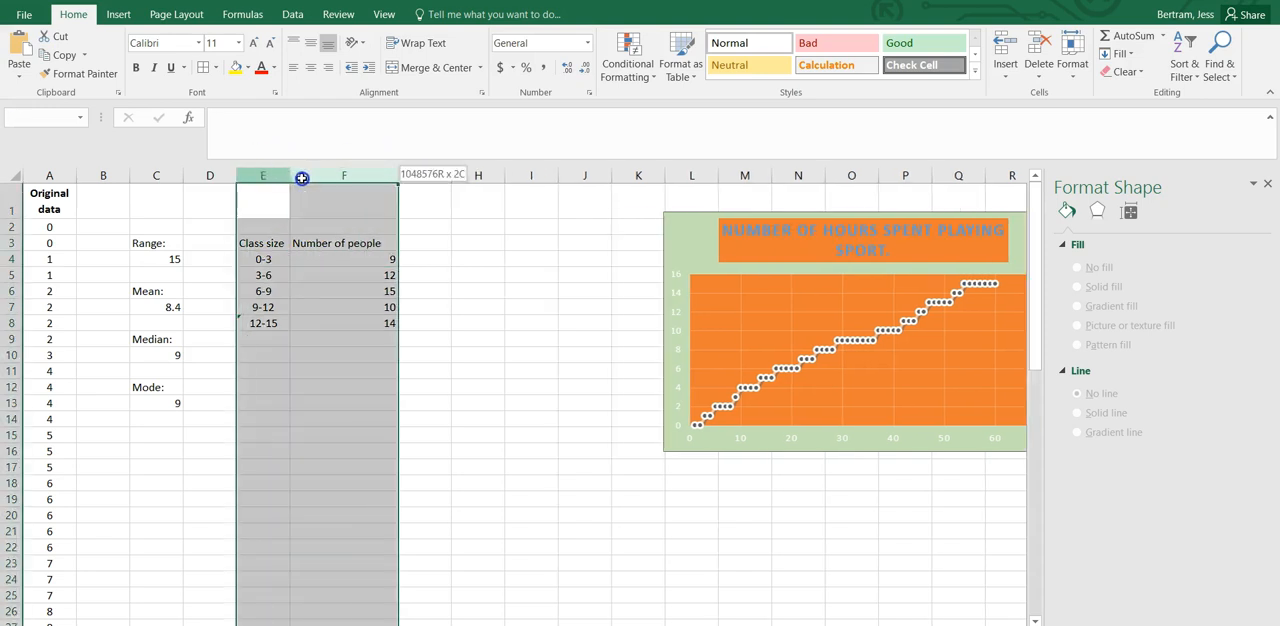
left_click(312, 67)
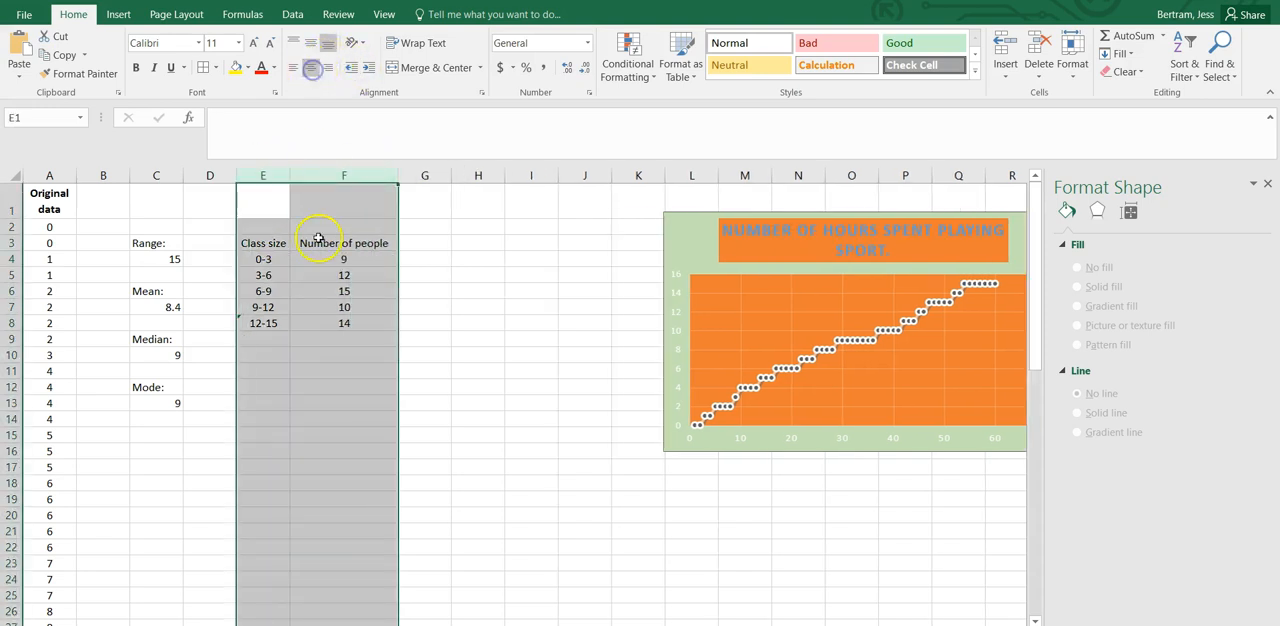
left_click(268, 291)
Insert a pie chart of the class-size table E3:F8 from the recommended charts.
left_click_drag(263, 244, 327, 317)
left_click(118, 15)
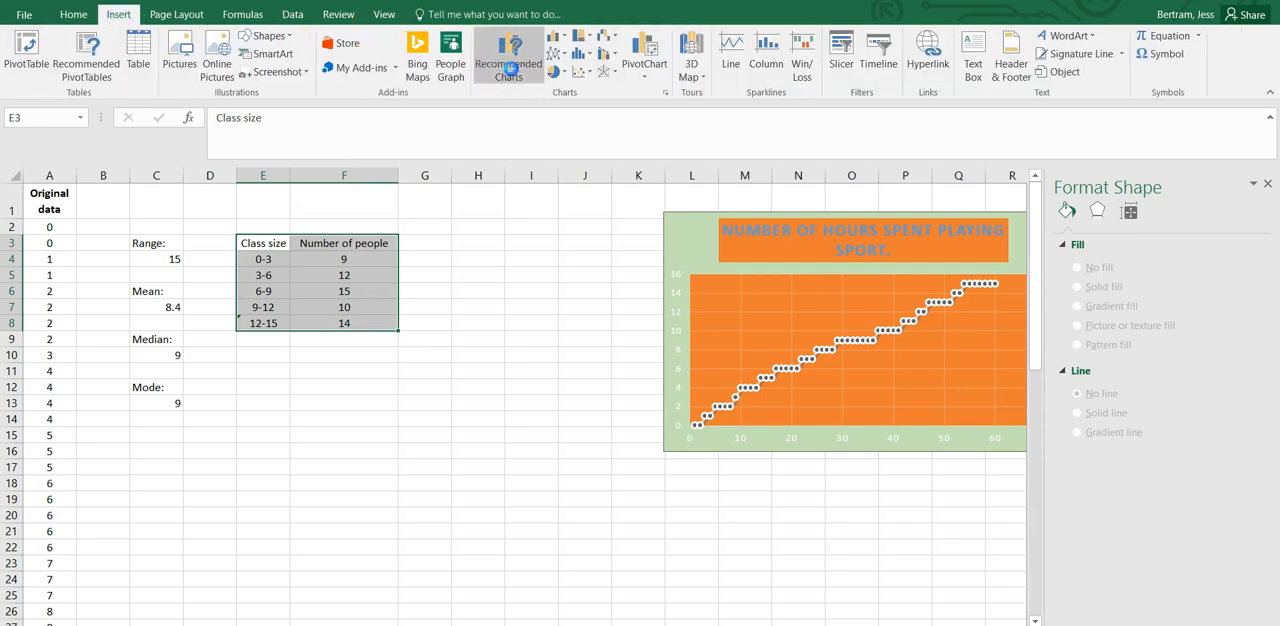
left_click(509, 67)
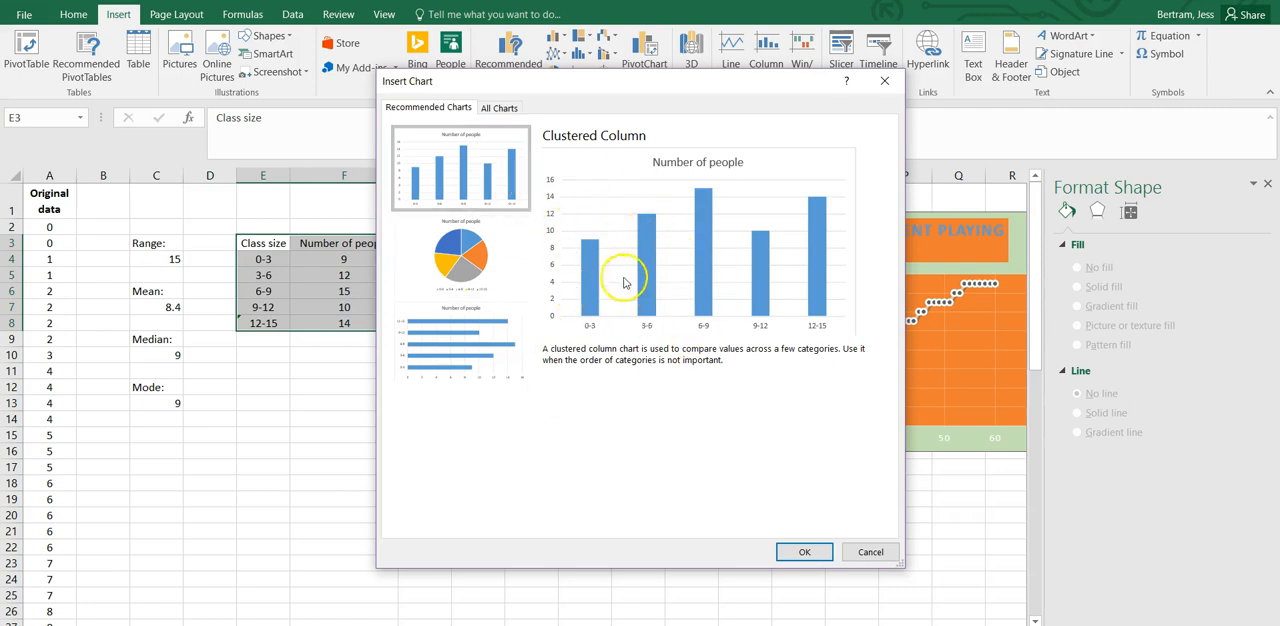
left_click(462, 272)
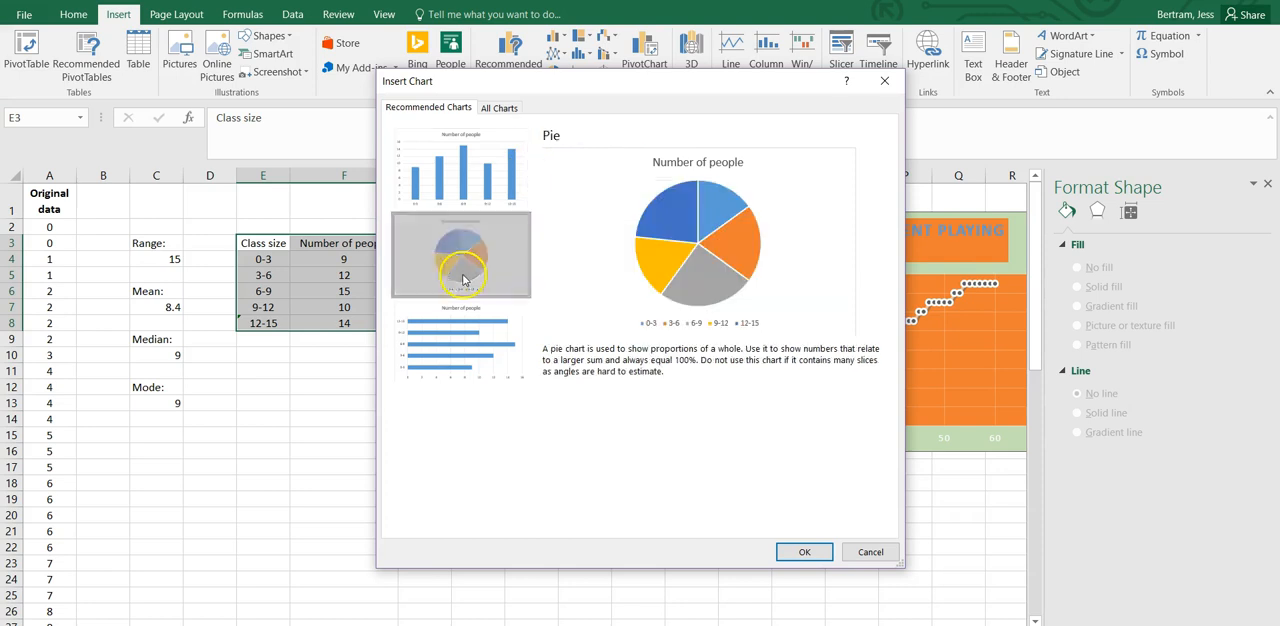
left_click(465, 274)
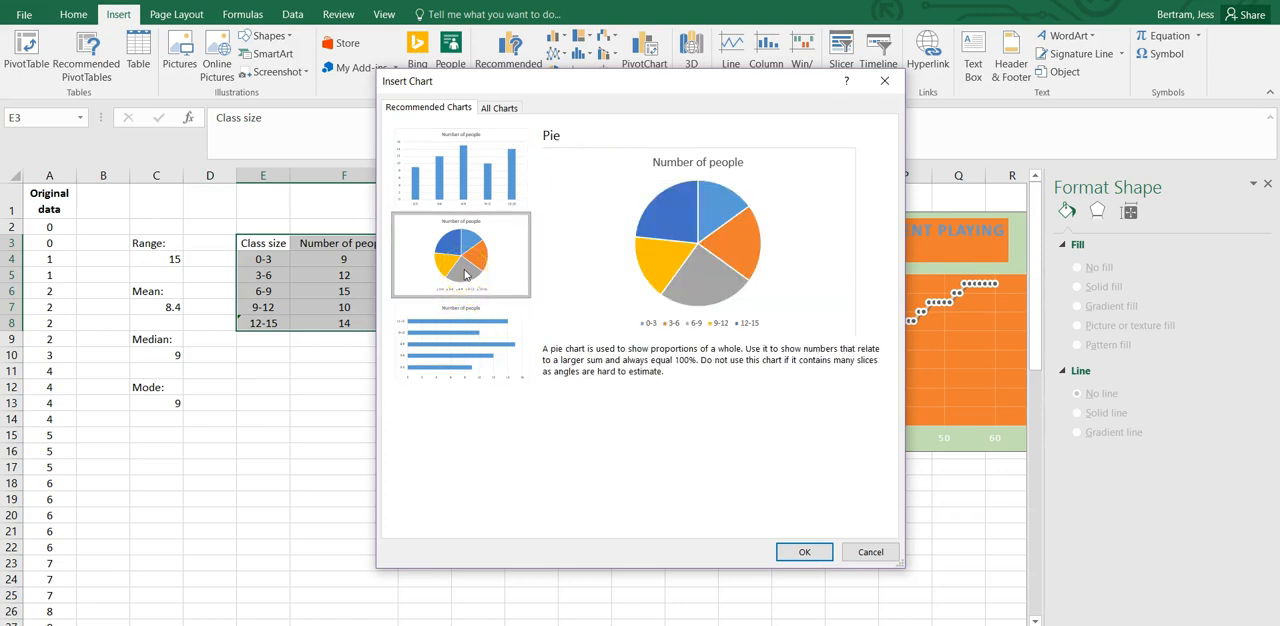
left_click(467, 334)
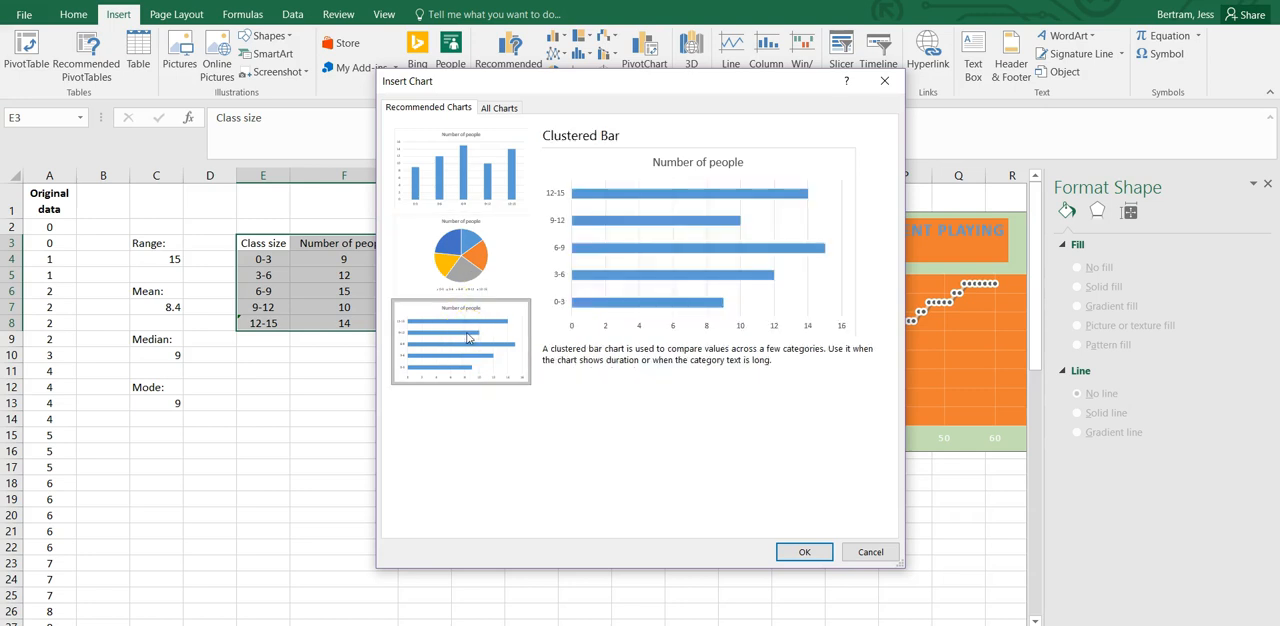
left_click(463, 260)
left_click(470, 186)
left_click(480, 265)
left_click(804, 552)
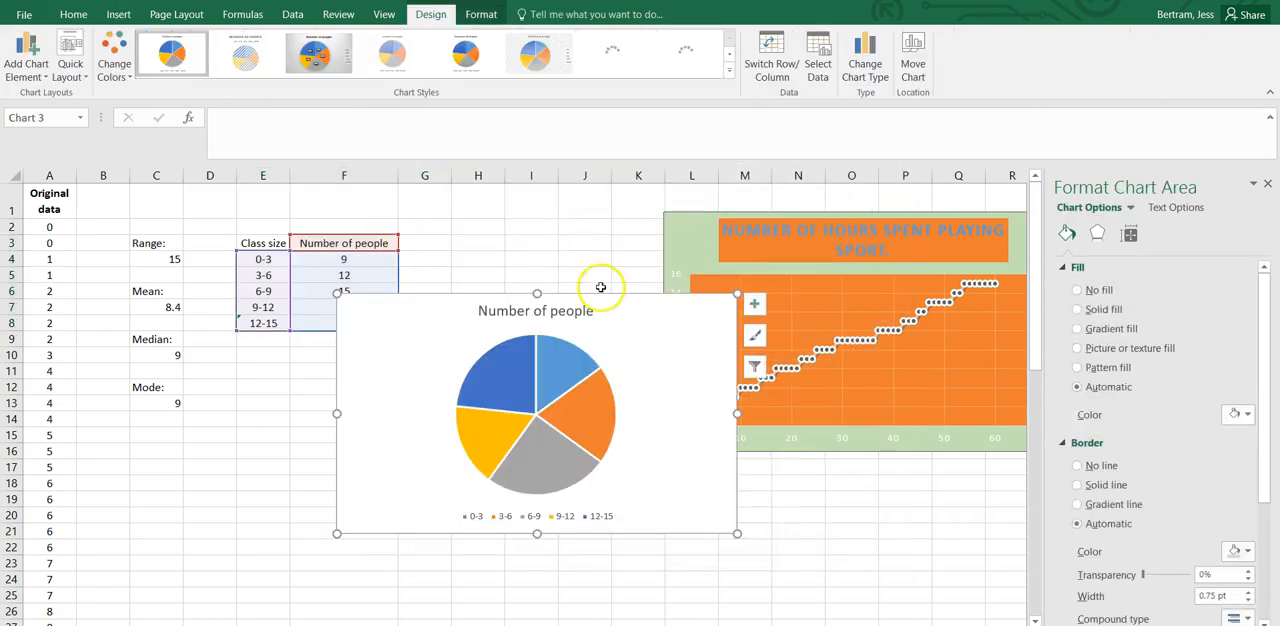
left_click(584, 302)
left_click_drag(584, 302, 446, 405)
key("ctrl+z")
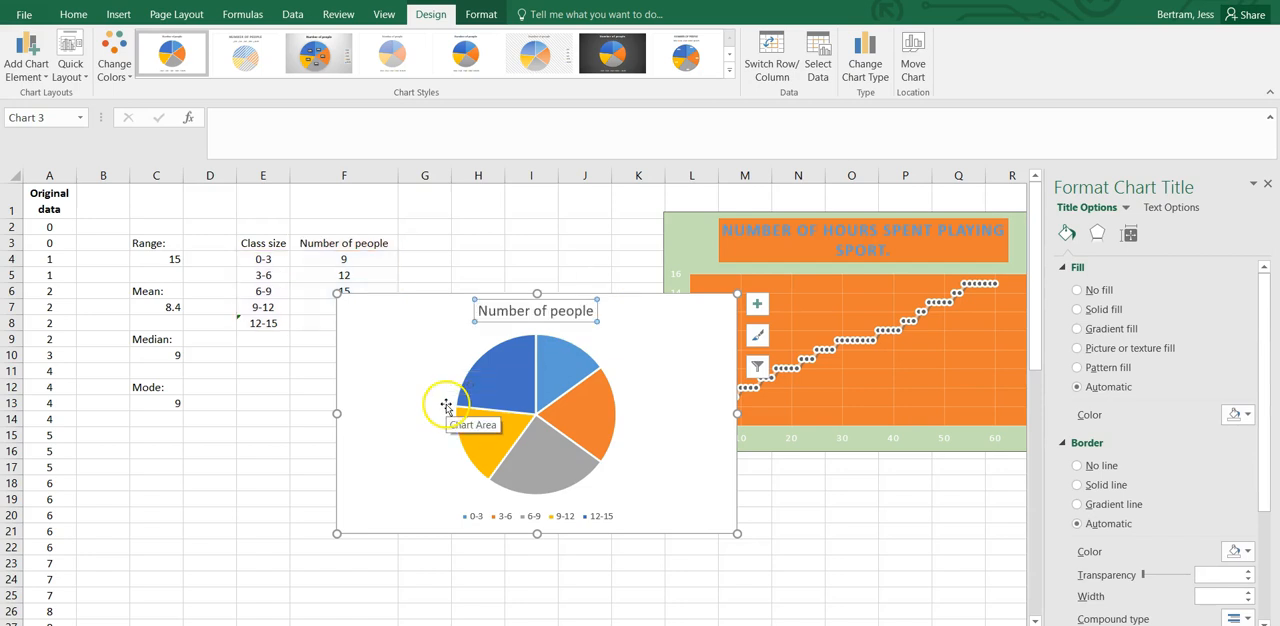
Move the pie chart directly below the class-size table and retitle it "Number of hours playing sport".
left_click_drag(643, 297, 527, 349)
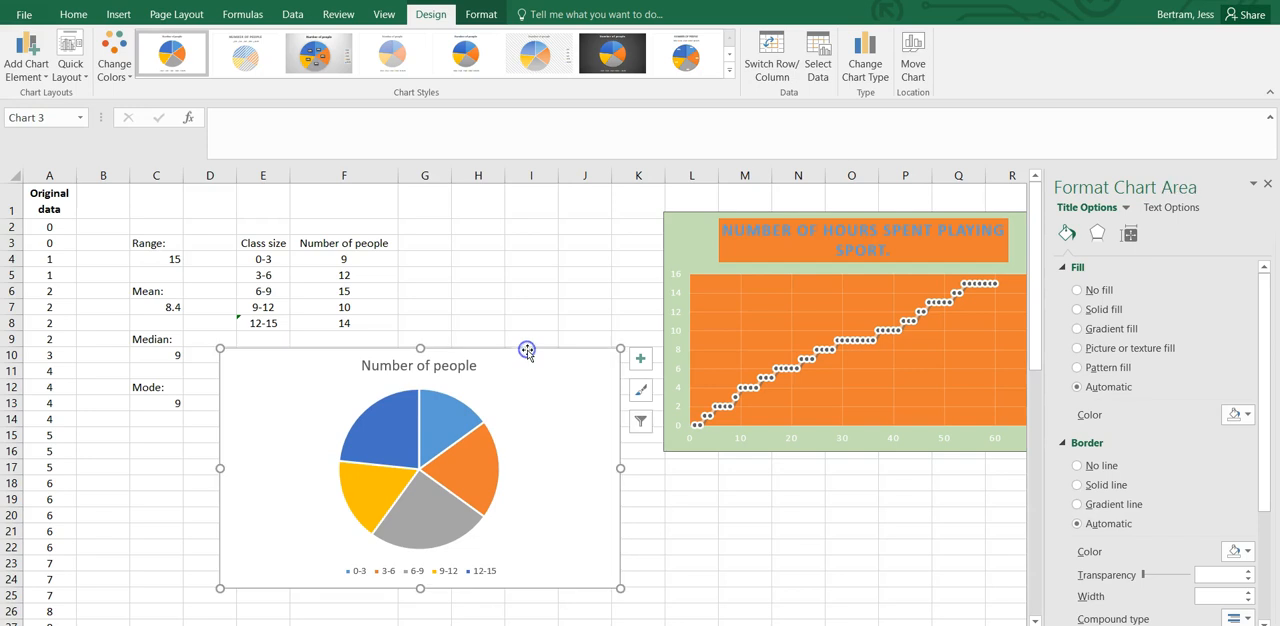
left_click(465, 367)
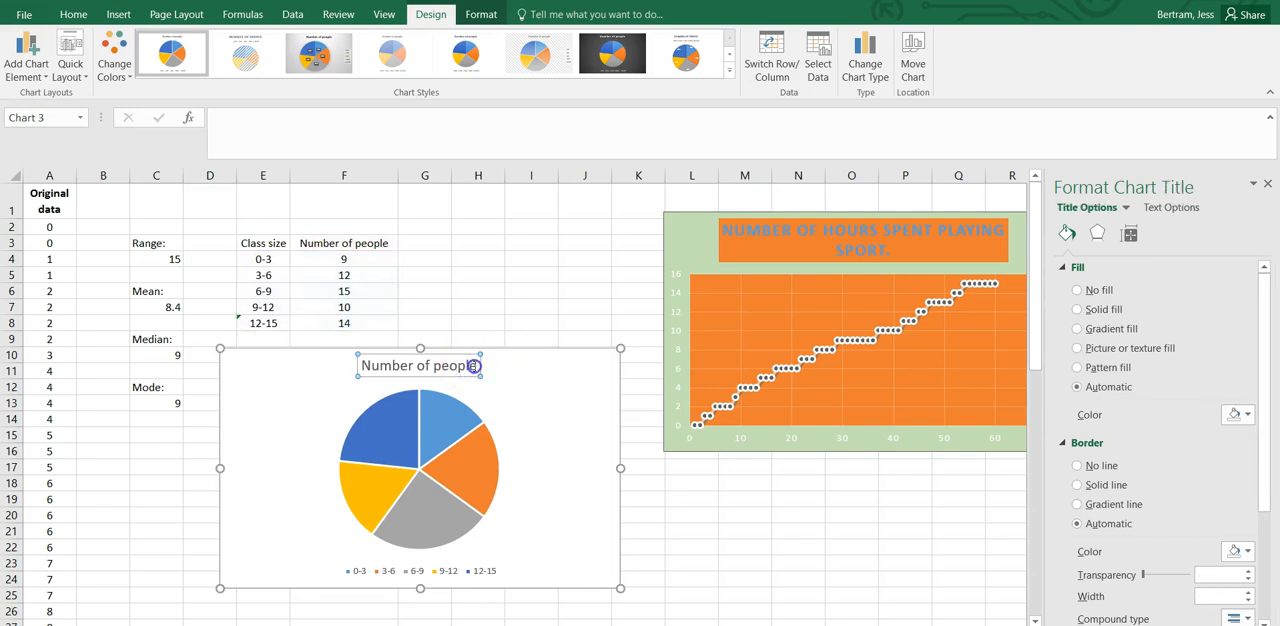
left_click_drag(475, 367, 320, 375)
type("Number")
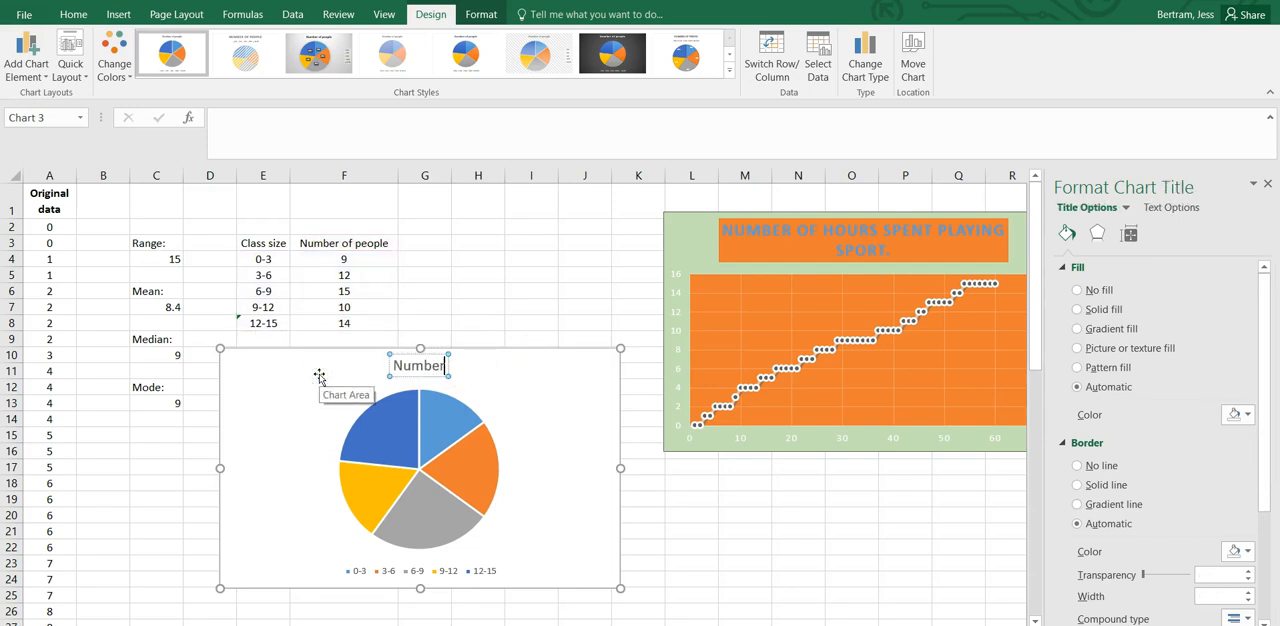
type(" of hours playing sport")
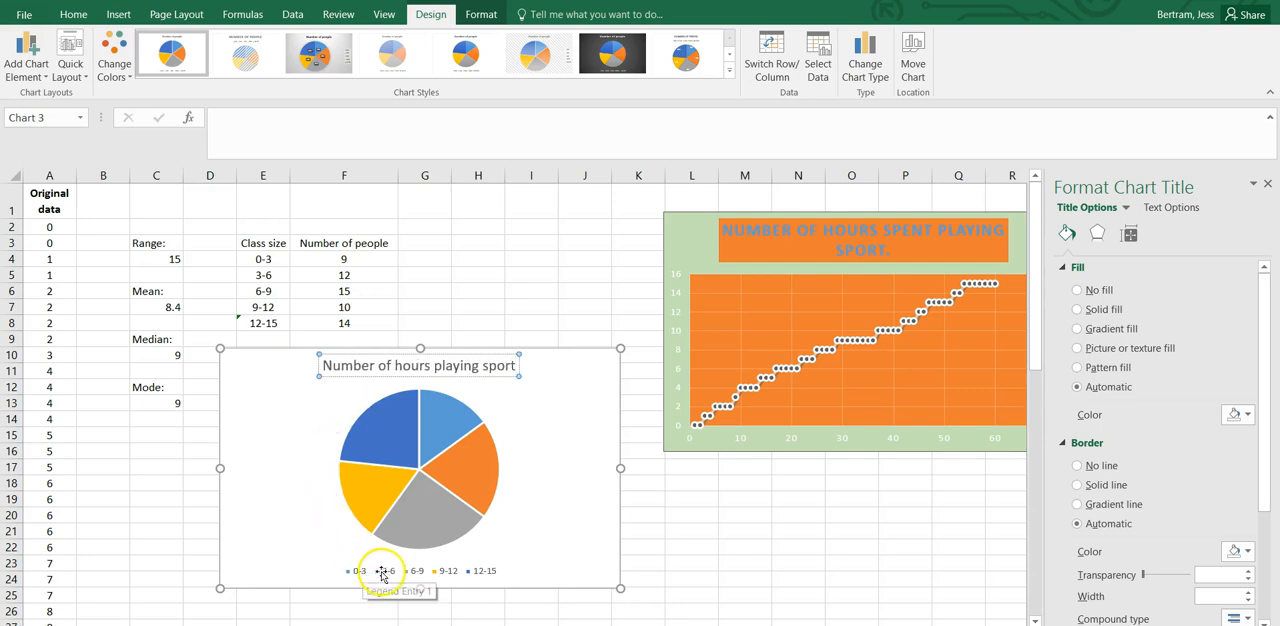
left_click(310, 347)
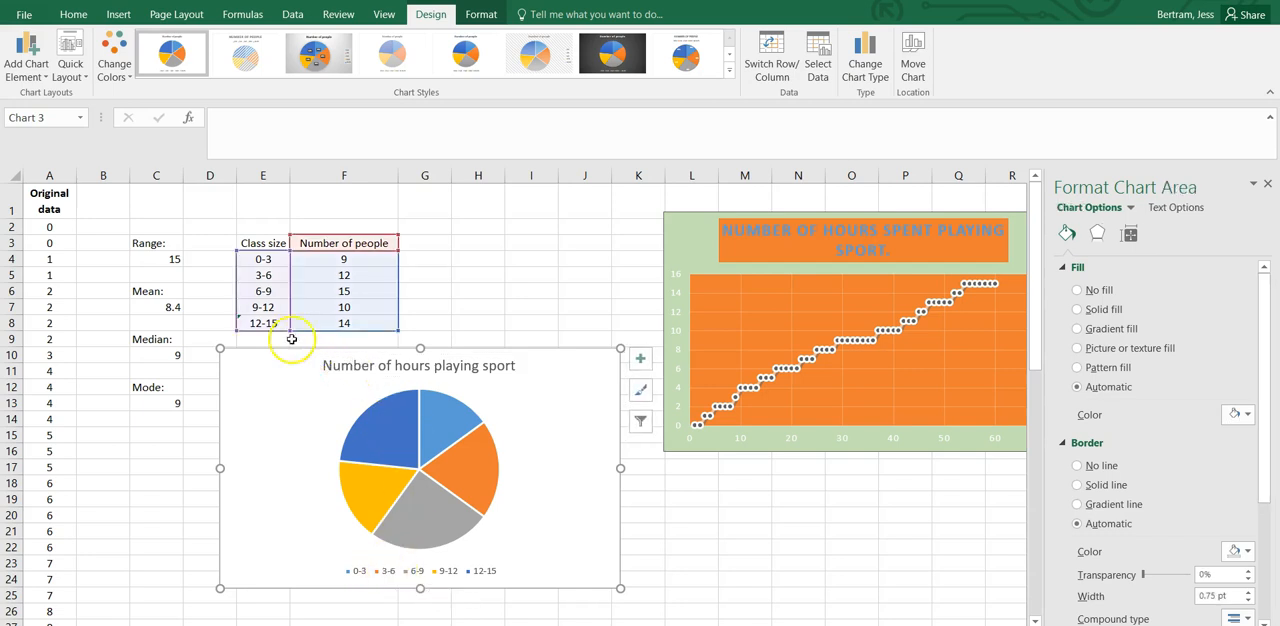
Change the first two class-size labels in E4 and E5 to "0-3 hours" and "3-6 hours".
left_click(270, 259)
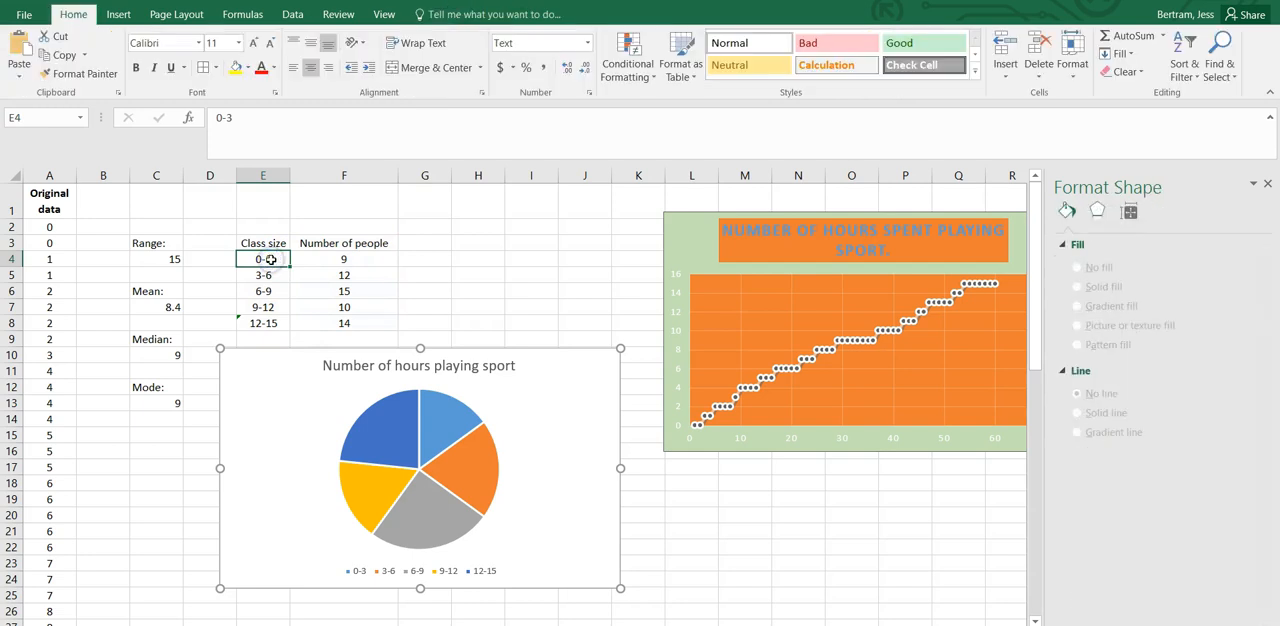
left_click(251, 122)
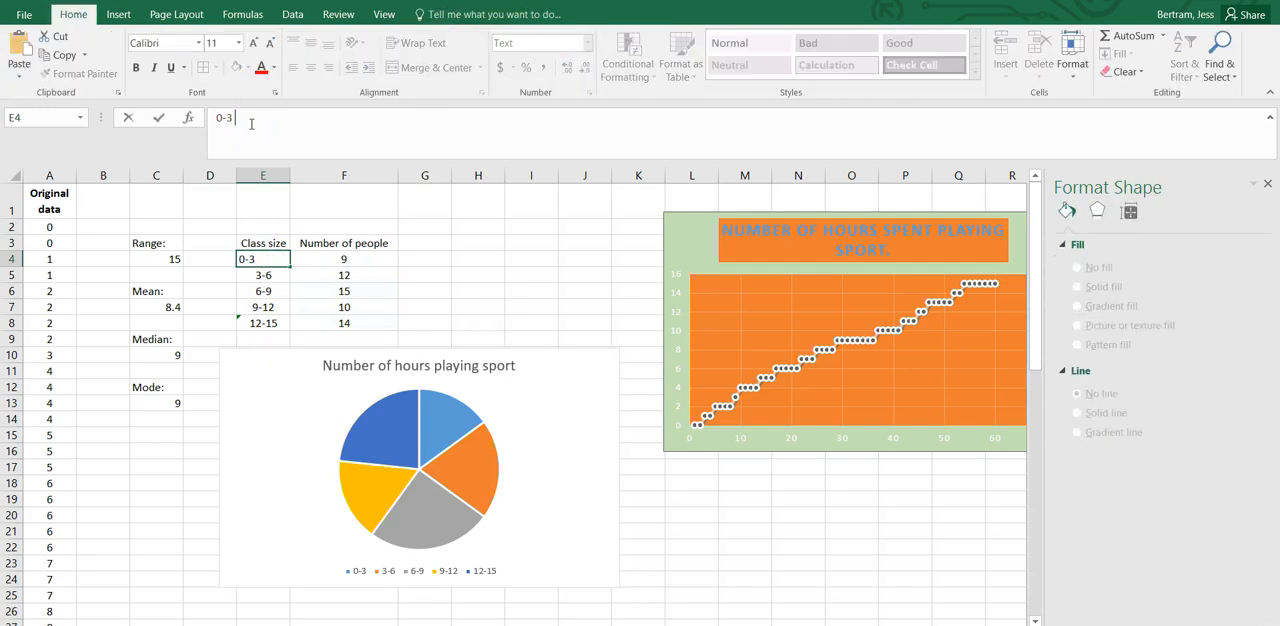
type("hours")
key("Return")
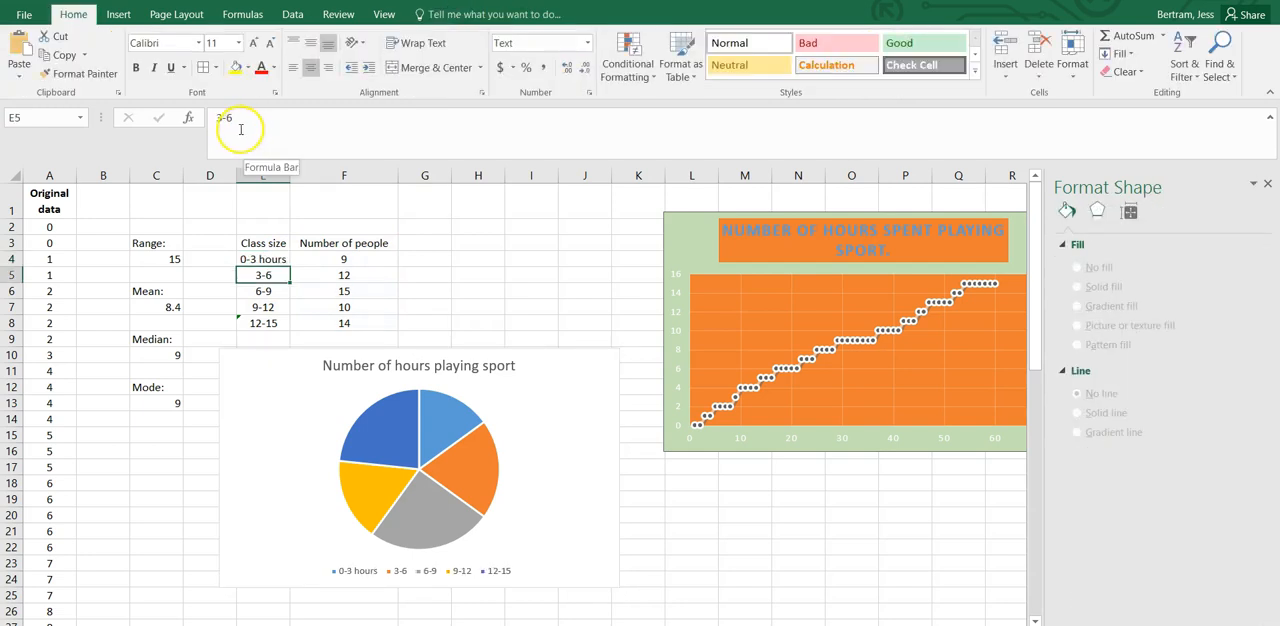
left_click(244, 125)
type("hours")
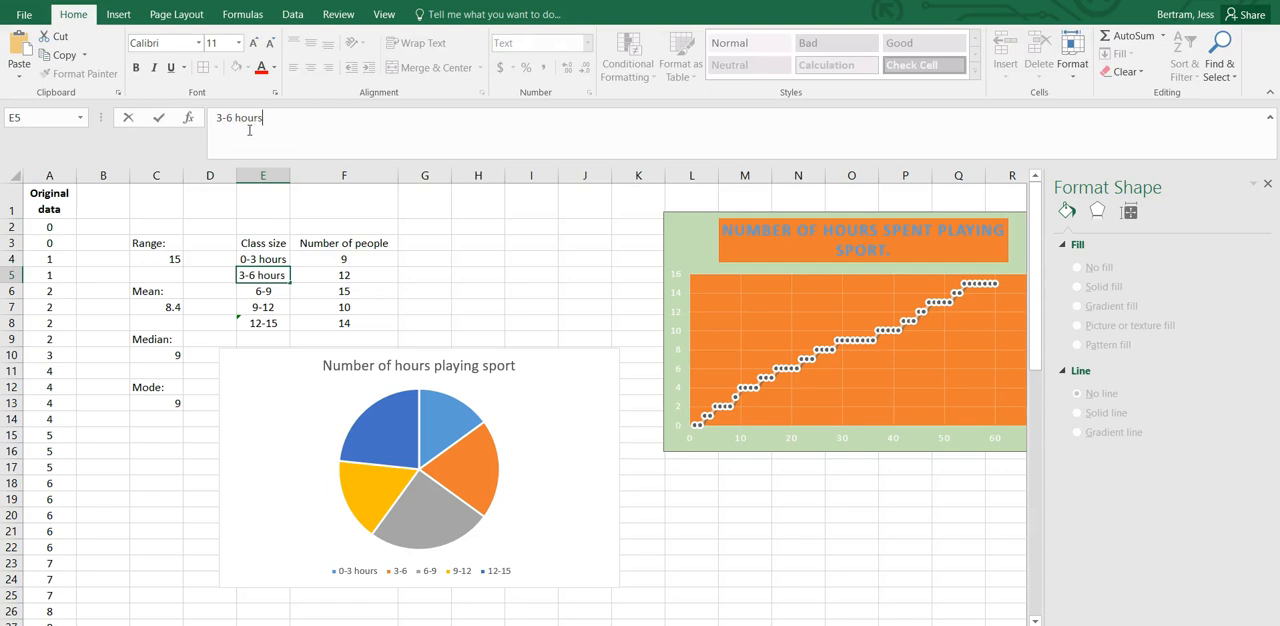
key("Return")
Enter "hours" in E6 and change the label in E7 to "9-12 hours".
type("hou")
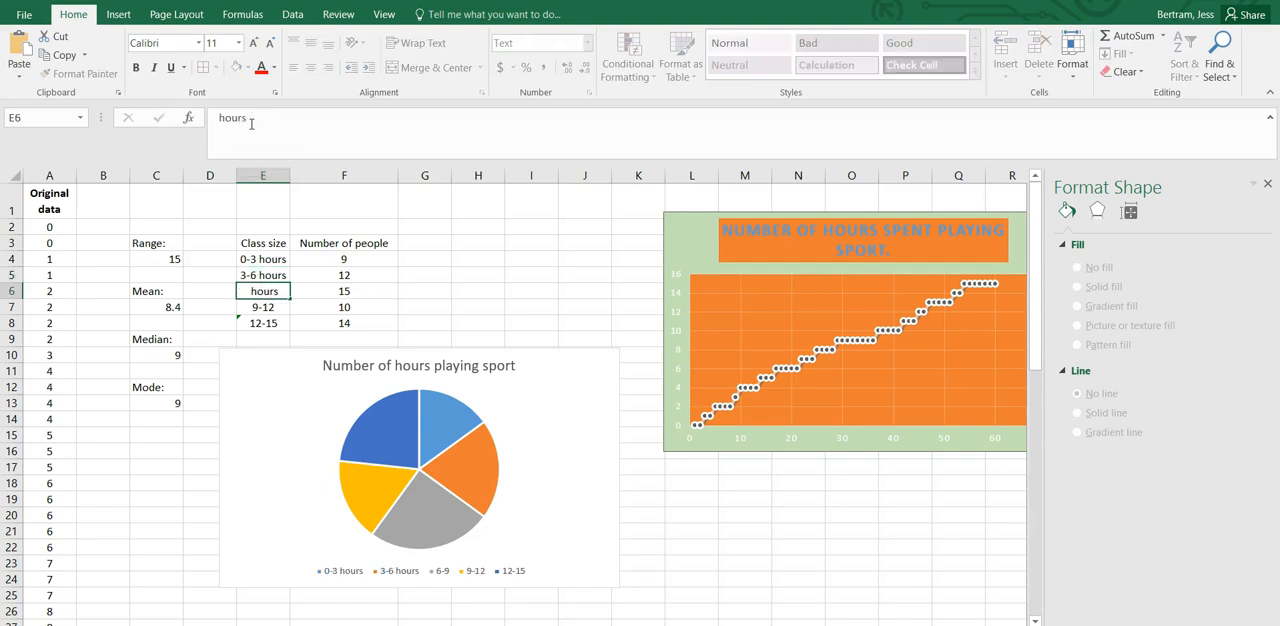
type("rs")
key("Return")
left_click(290, 116)
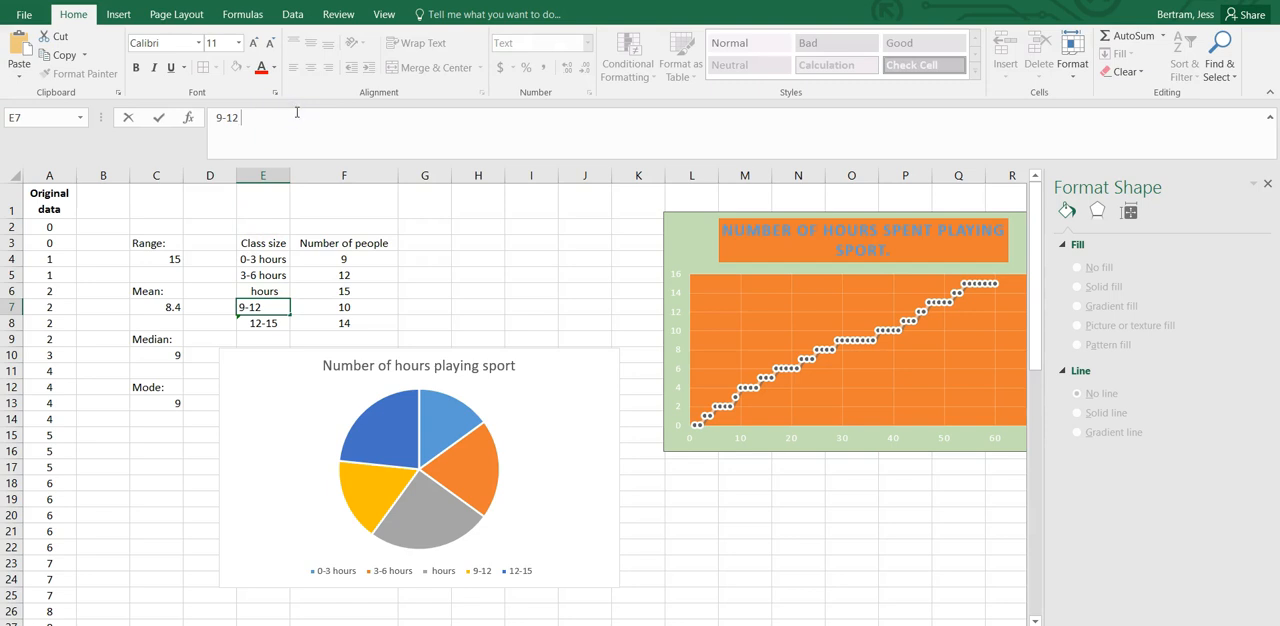
key("Return")
Change the label in E8 to "12-15 hours" and complete the one in E6 as "6-9 hours".
left_click(305, 432)
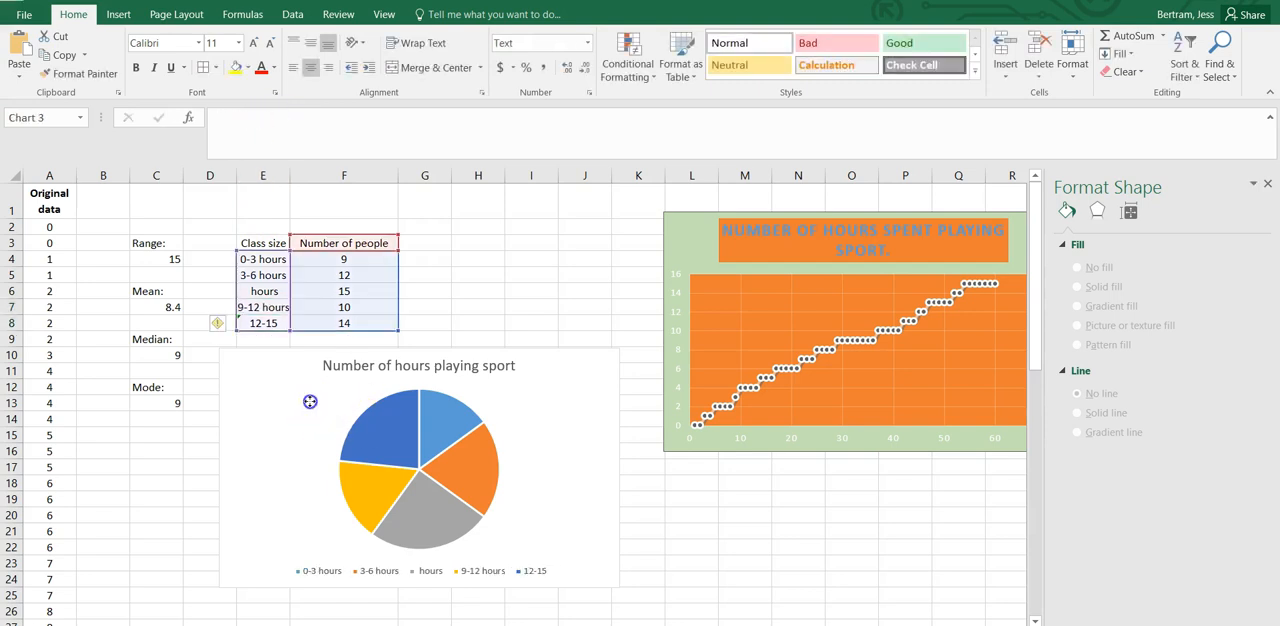
left_click(272, 322)
left_click(259, 117)
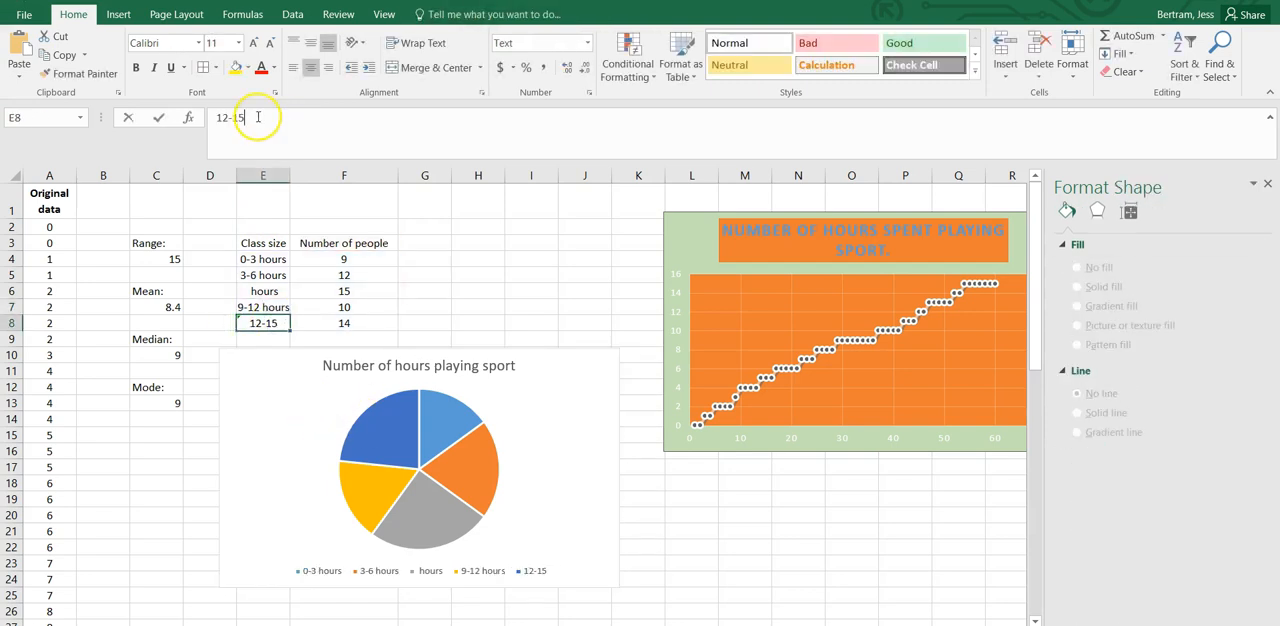
type("hours")
key("Return")
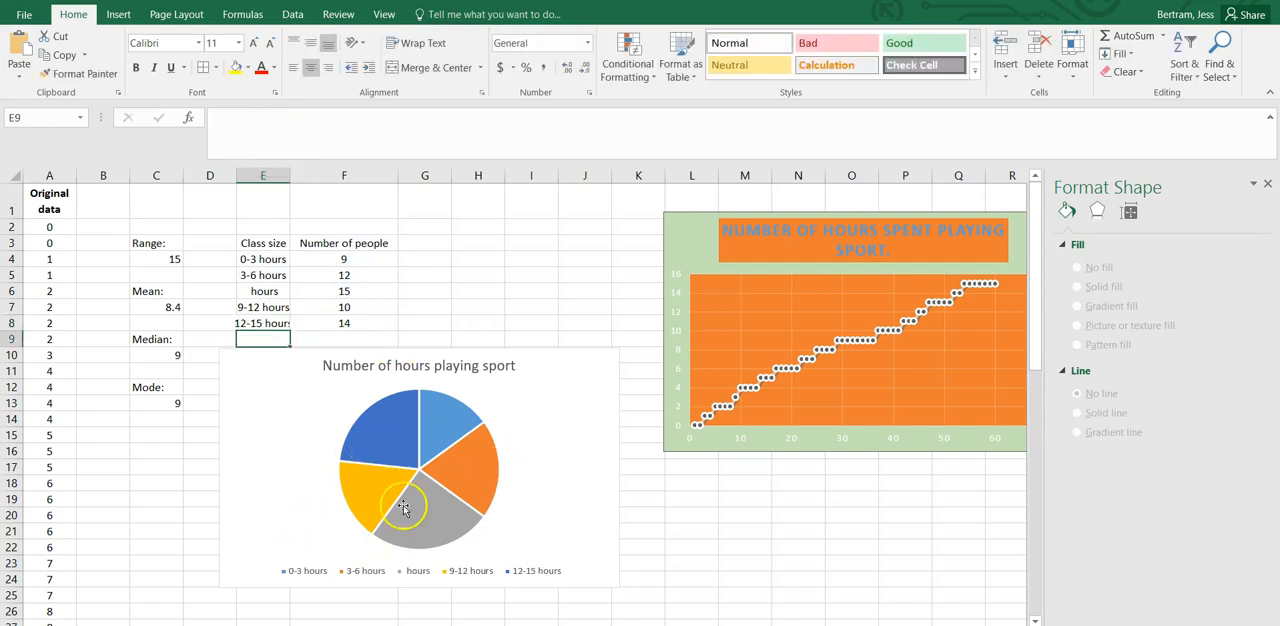
left_click(266, 290)
left_click(217, 117)
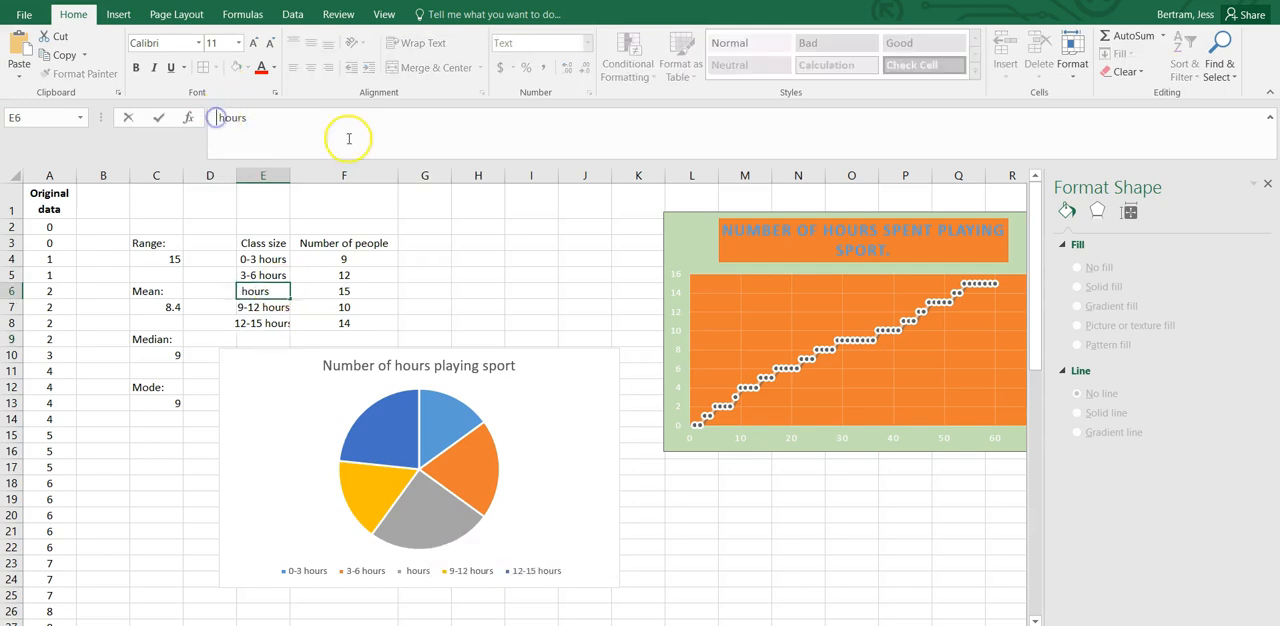
type("6-9")
key("Return")
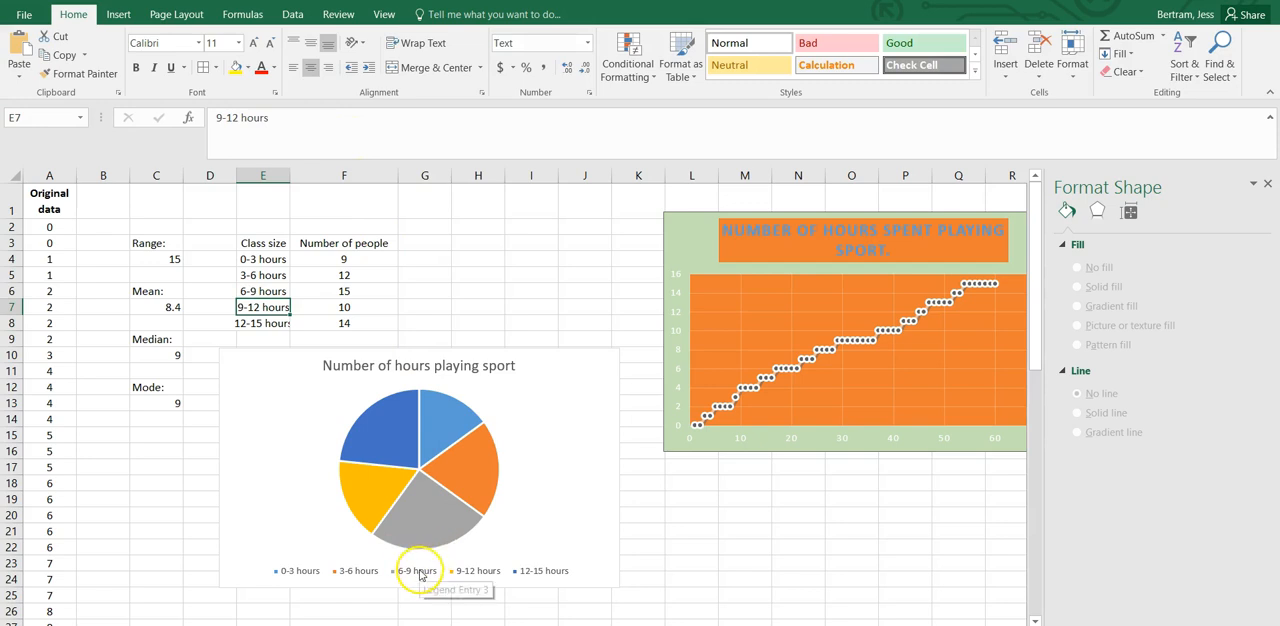
Recolour the pie chart's 3-6 hours slice light grey and its 12-15 hours slice orange.
mouse_move(435, 421)
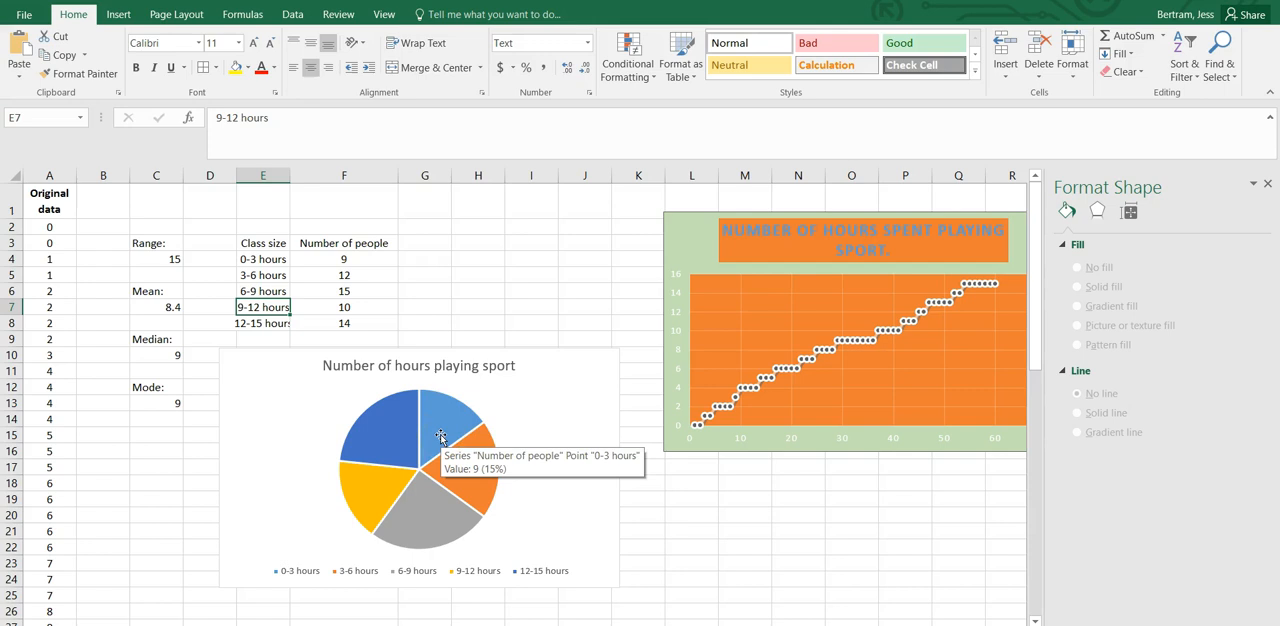
left_click(525, 362)
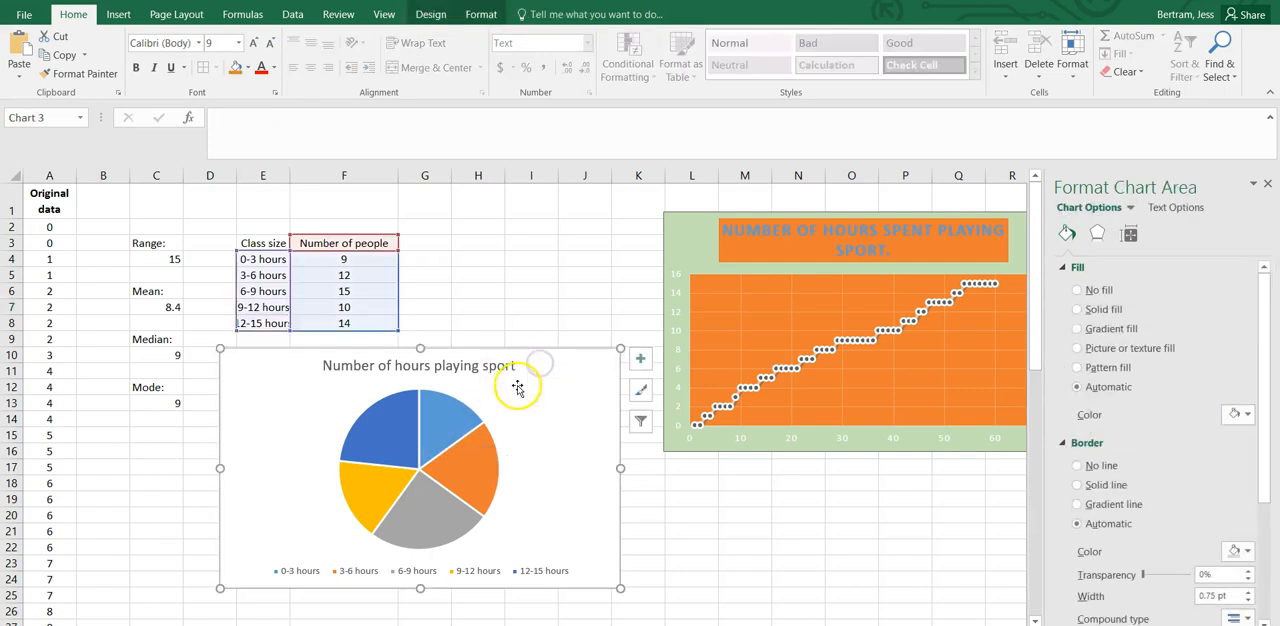
left_click(498, 390)
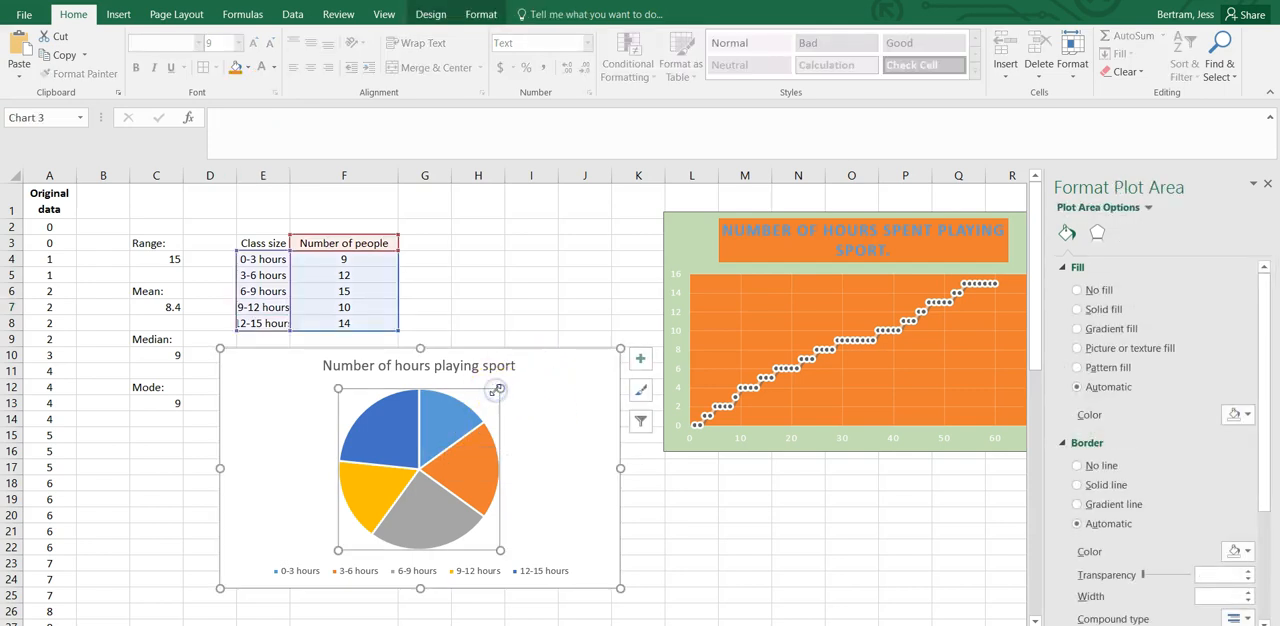
left_click(470, 452)
left_click(471, 454)
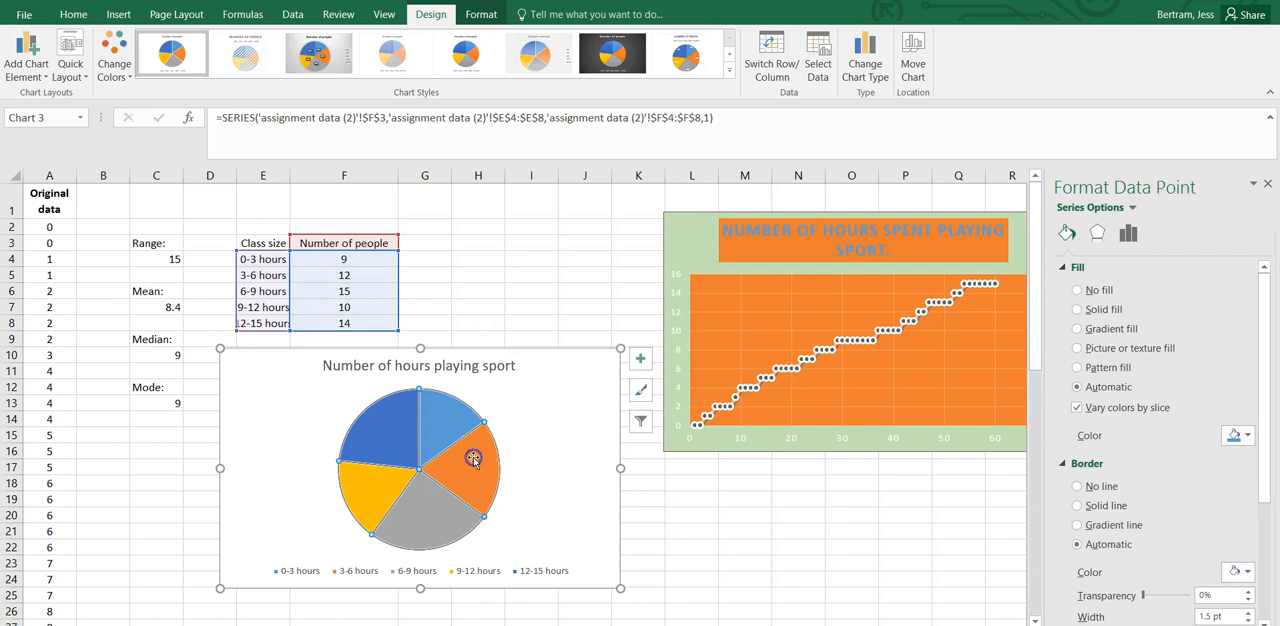
left_click(1250, 436)
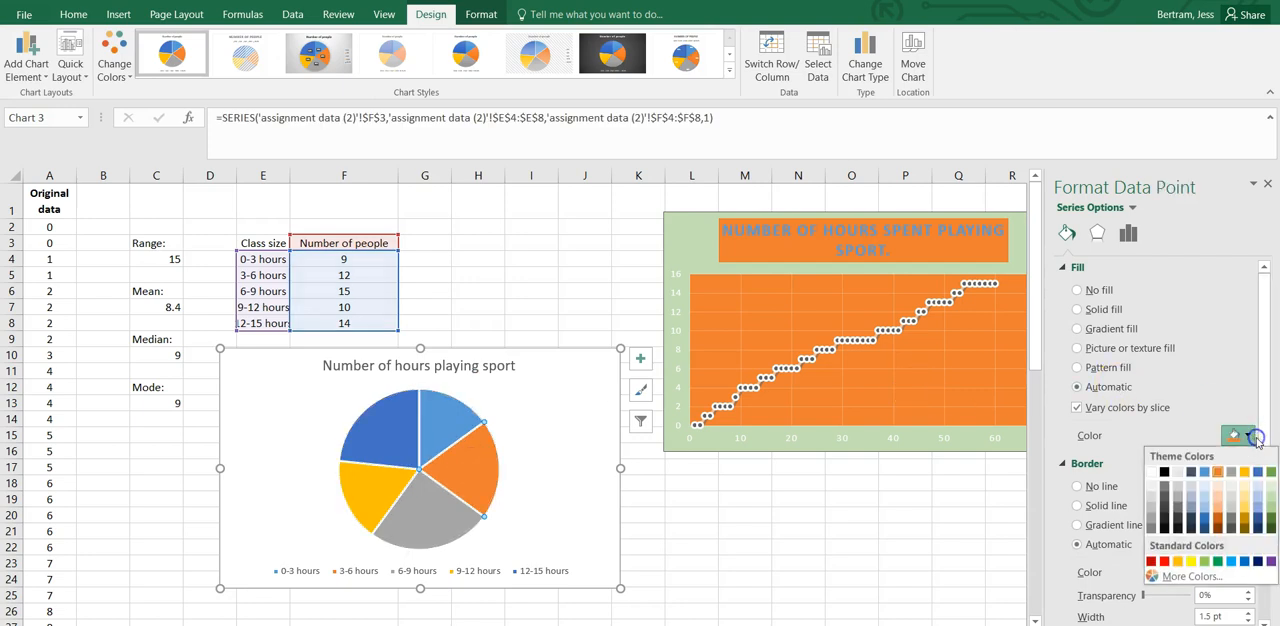
left_click(1234, 497)
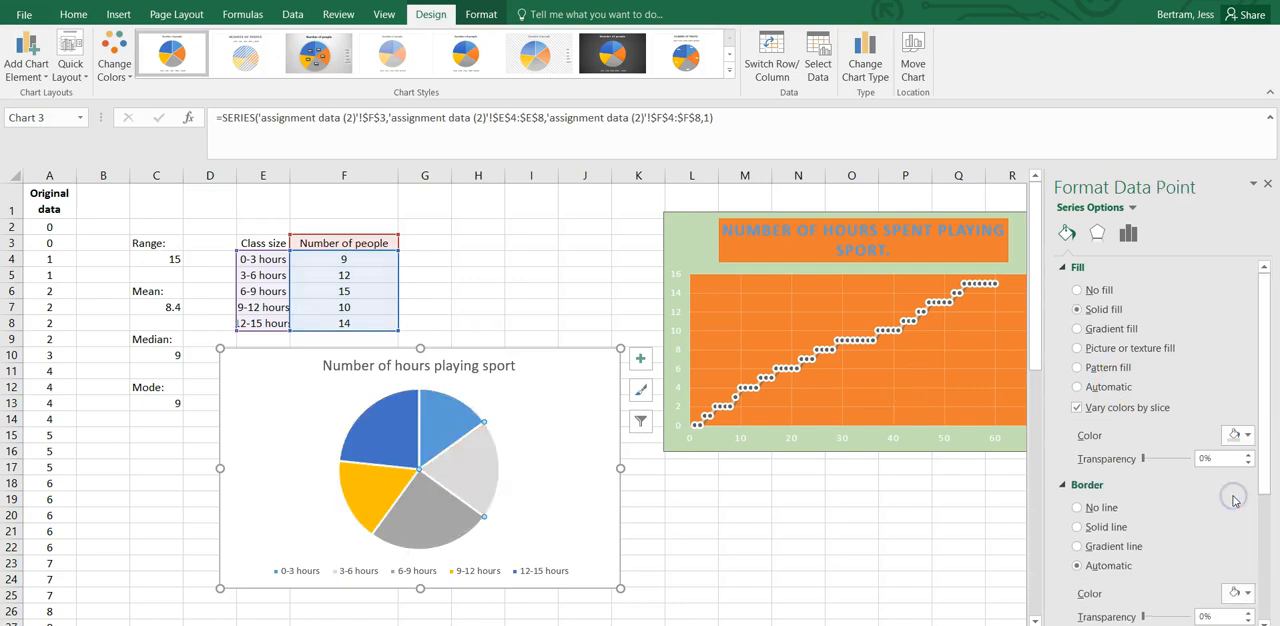
left_click(396, 432)
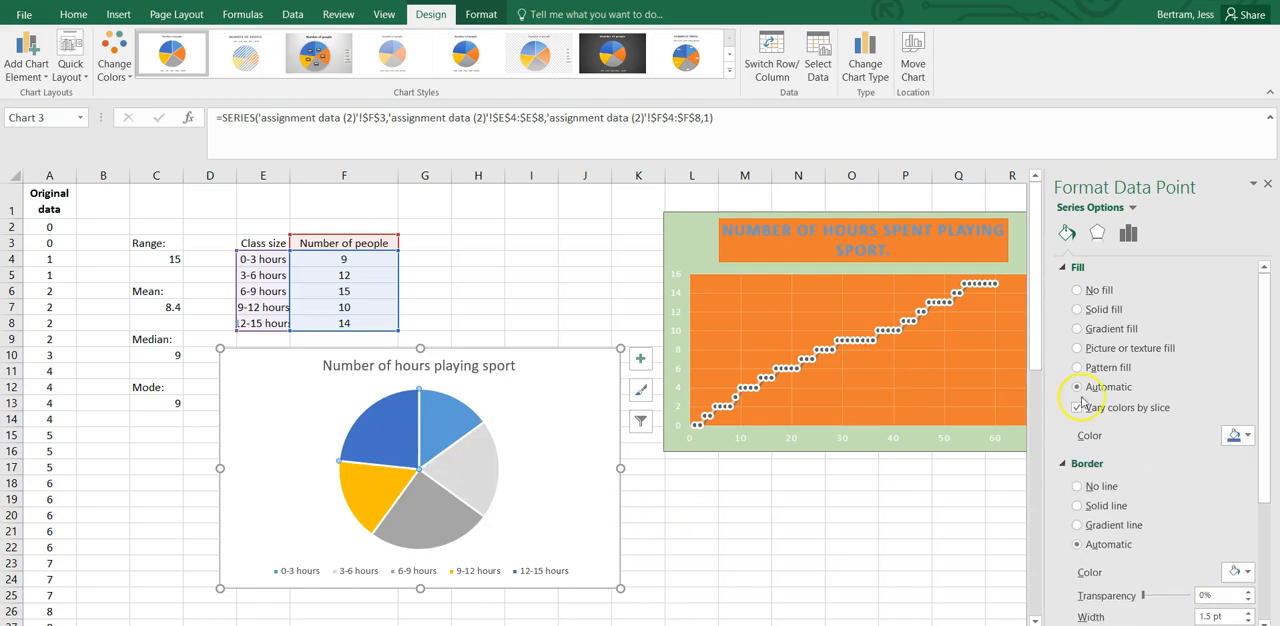
left_click(1249, 436)
left_click(1219, 472)
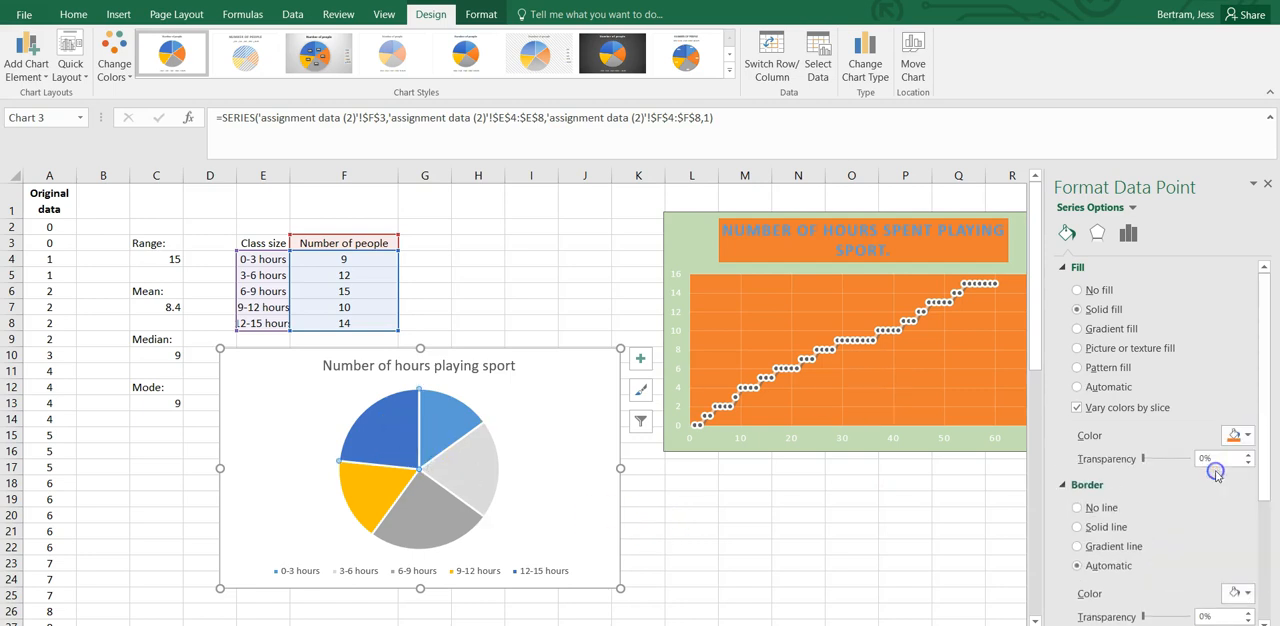
Fill the pie chart's background area with light blue.
left_click(521, 506)
left_click(1240, 414)
left_click(1207, 472)
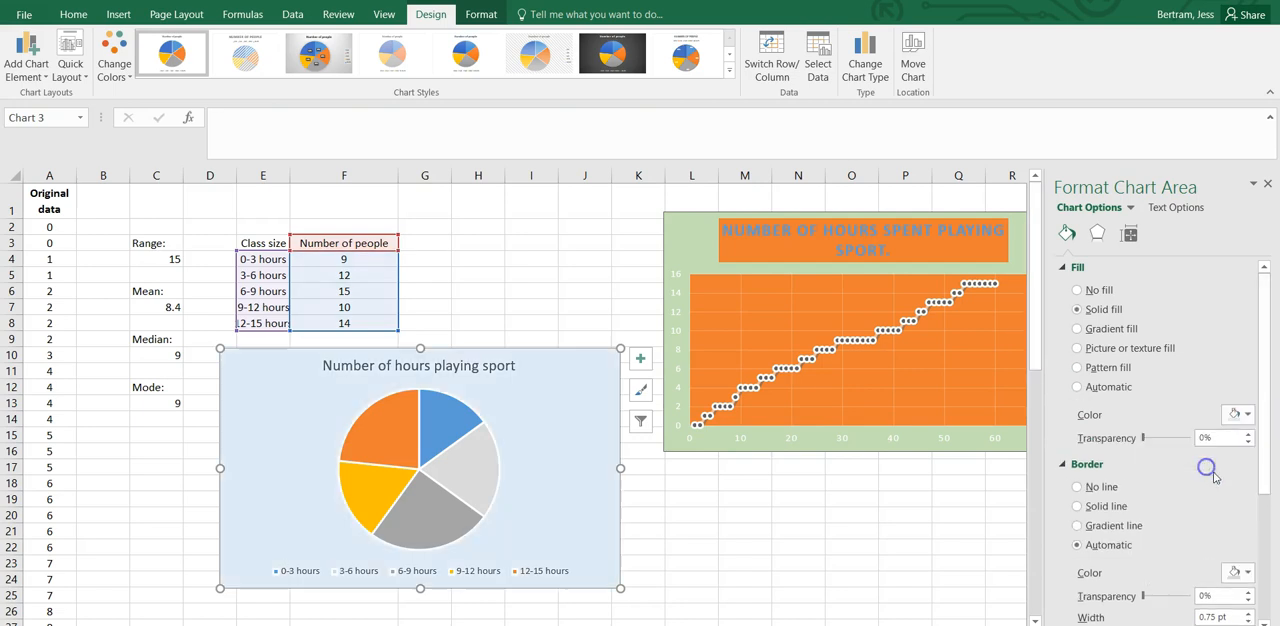
left_click(443, 362)
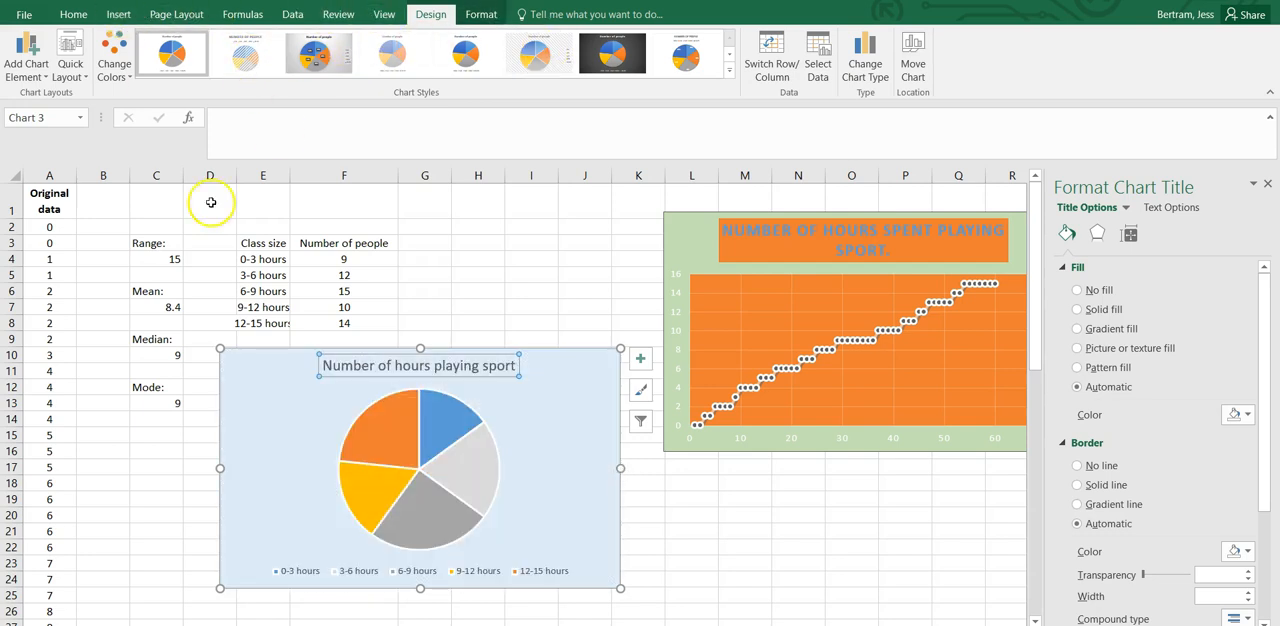
Review the chart types available for the class-size table E3:F8, including Stock, Bar, Sunburst and Box & Whisker, without inserting one.
left_click(229, 261)
left_click_drag(250, 247, 330, 319)
left_click(118, 14)
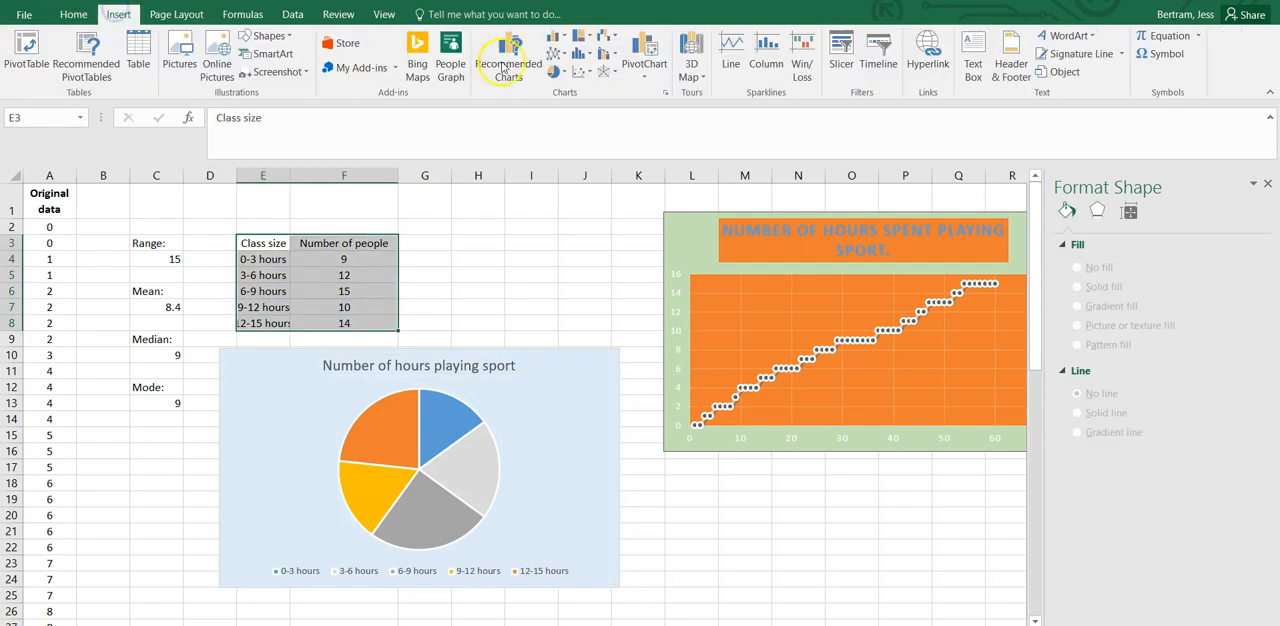
left_click(665, 93)
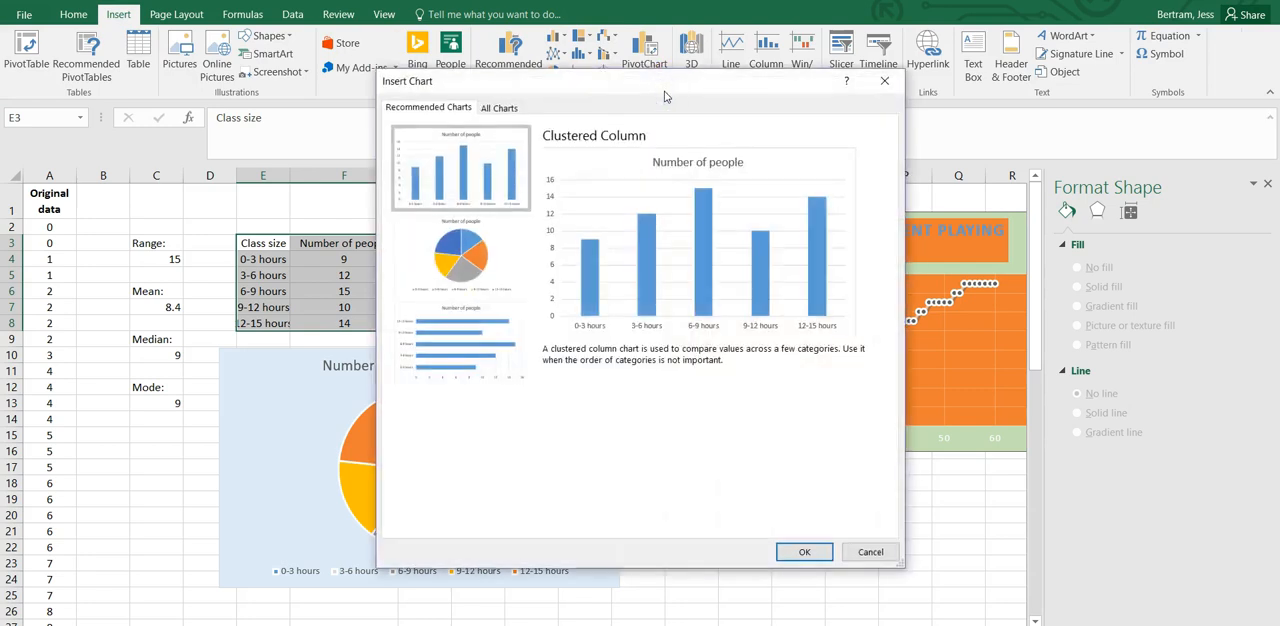
left_click(502, 108)
left_click(424, 228)
left_click(426, 284)
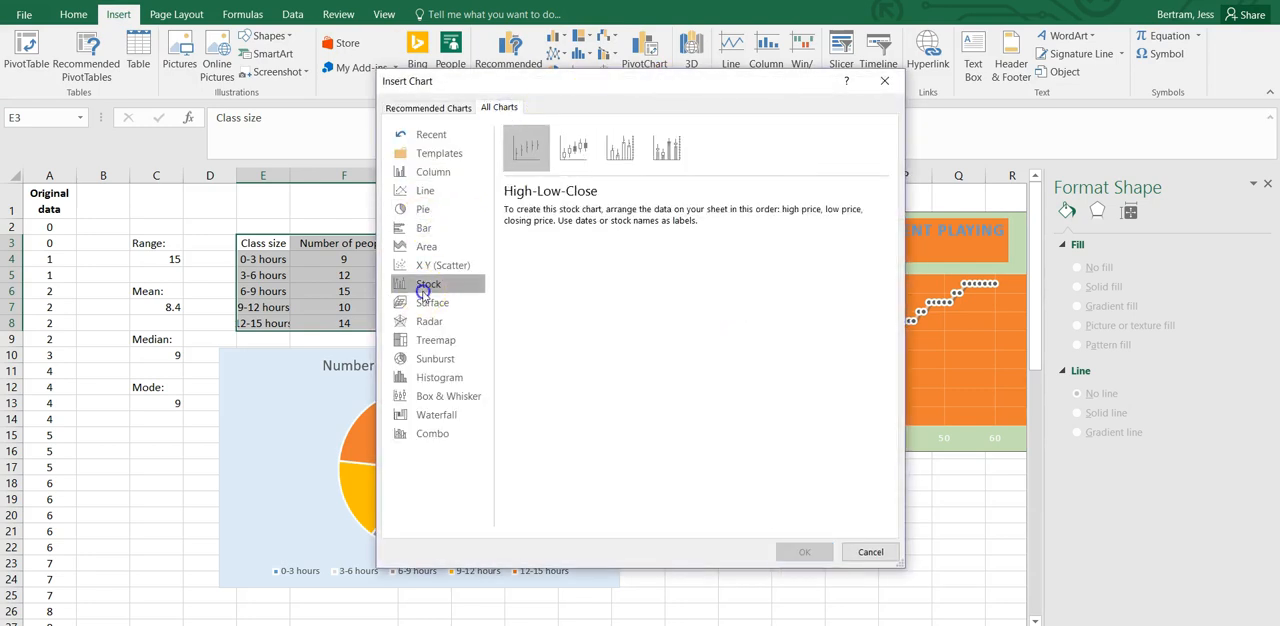
left_click(428, 264)
left_click(424, 228)
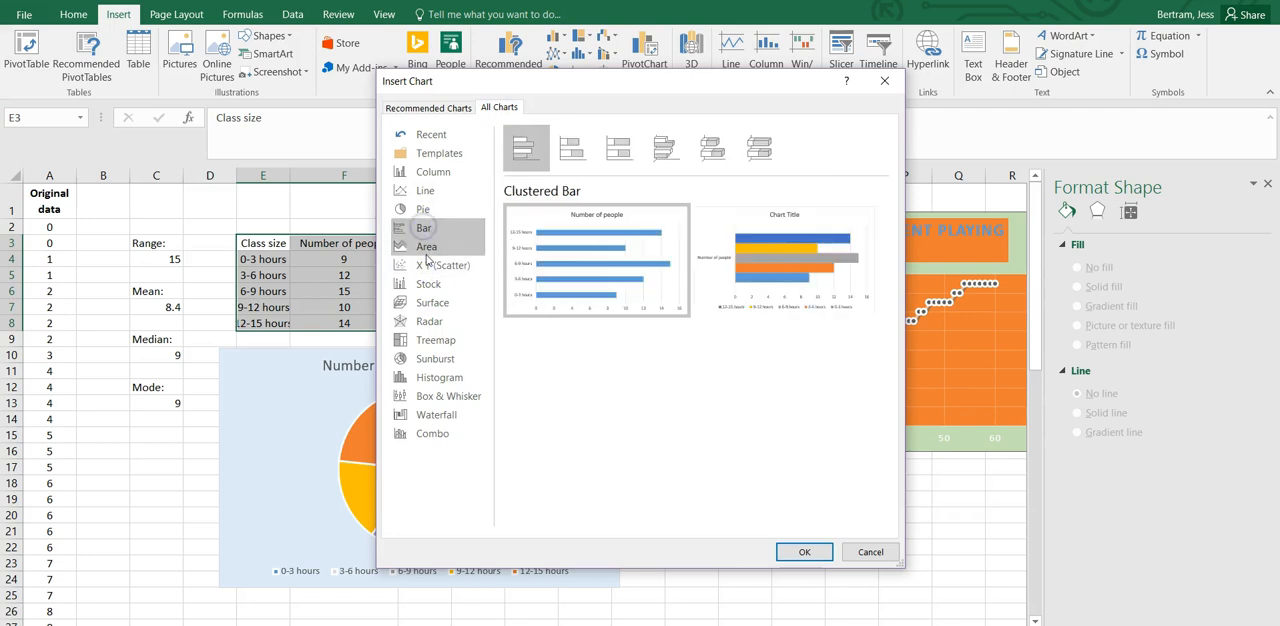
left_click(430, 306)
left_click(434, 359)
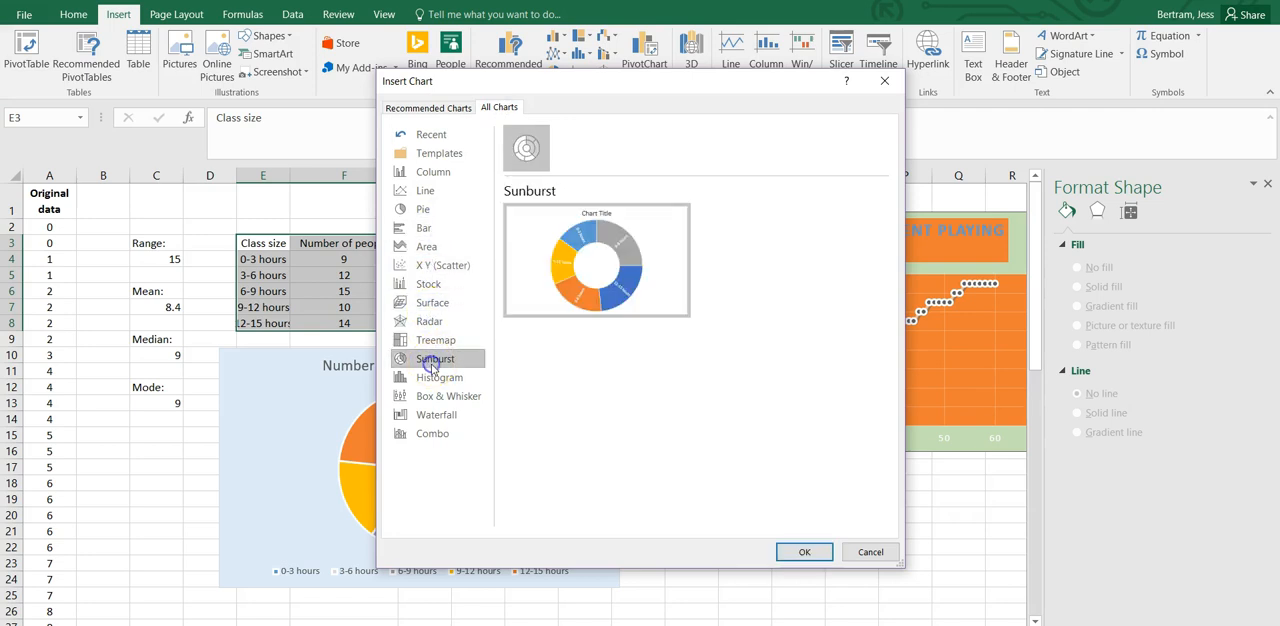
left_click(436, 397)
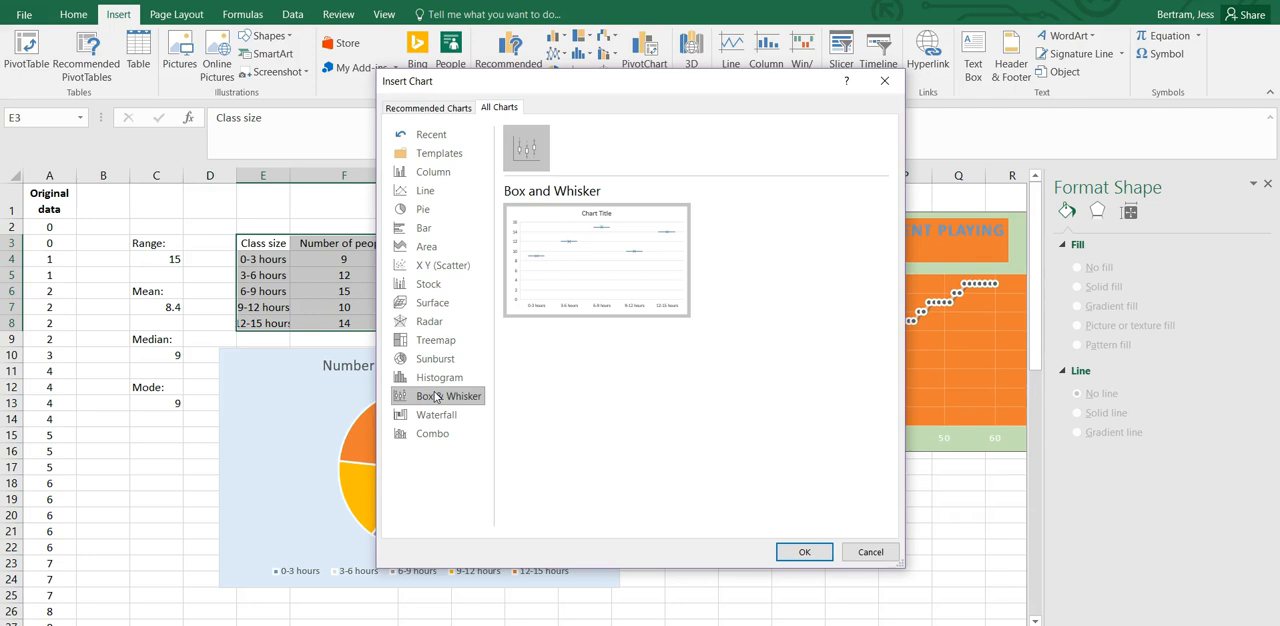
left_click(870, 552)
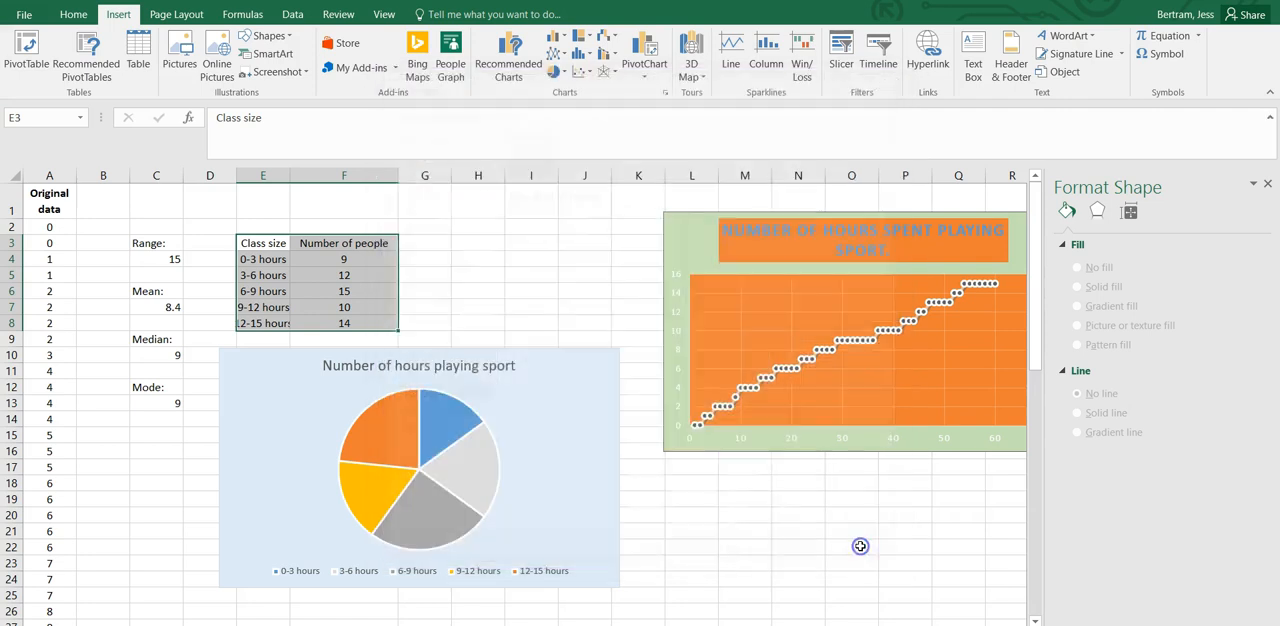
Copy the whole pie chart to the clipboard and deselect it.
left_click(574, 301)
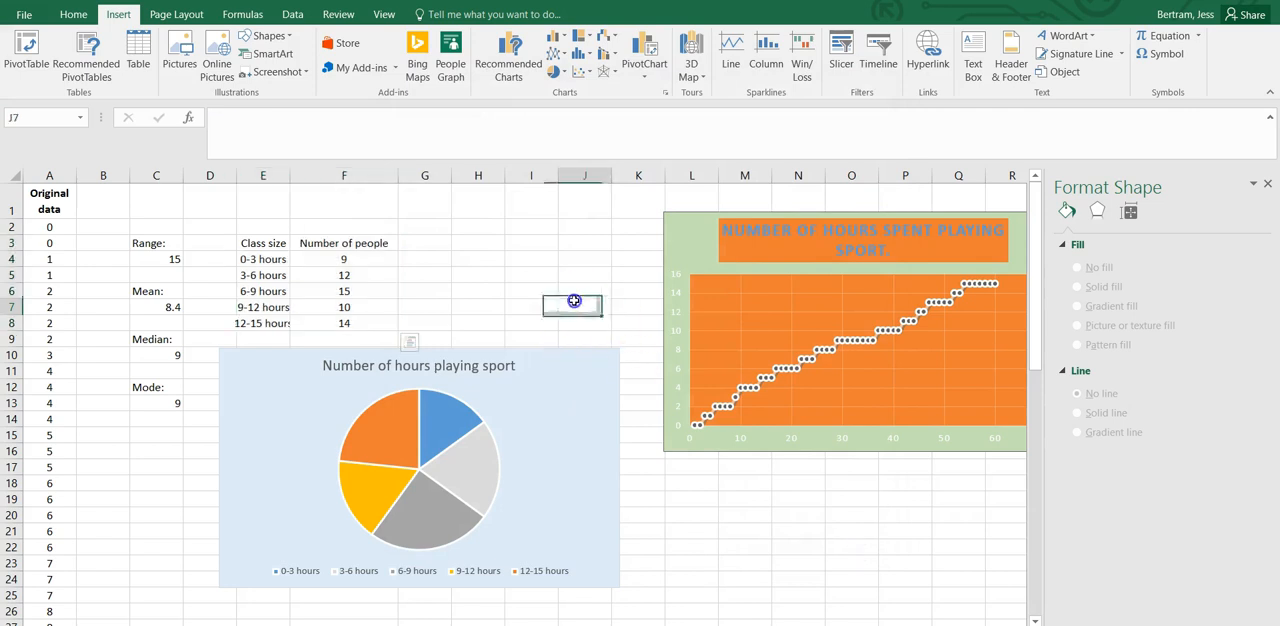
left_click(537, 352)
left_click(550, 324)
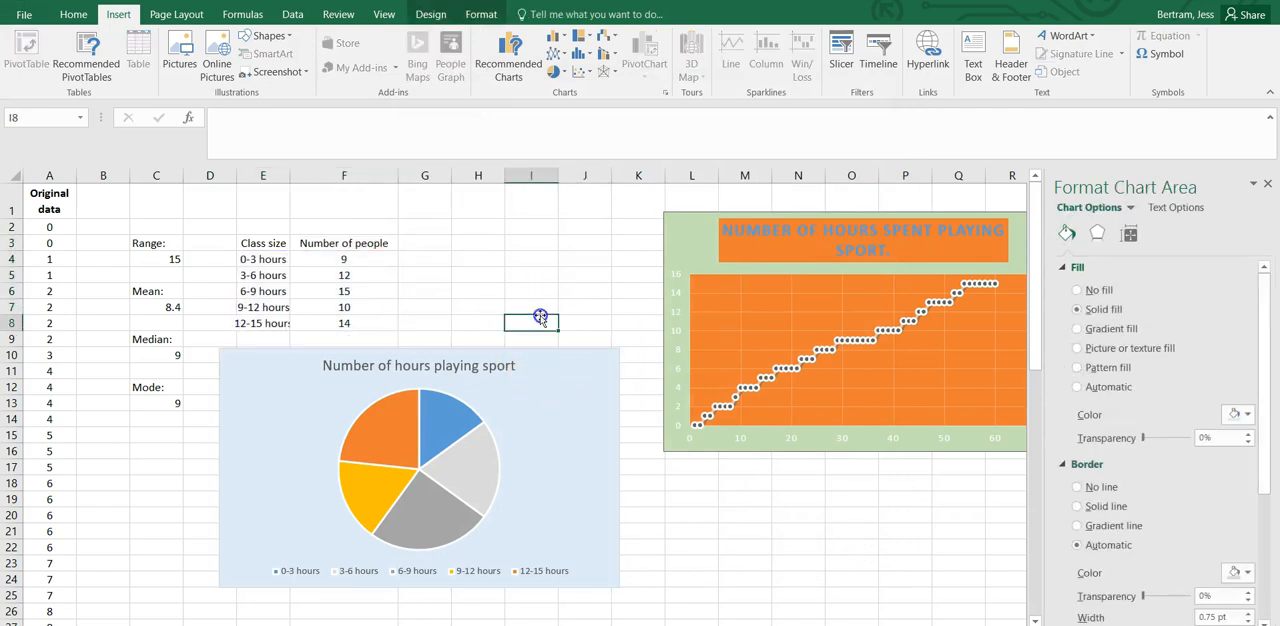
left_click(559, 379)
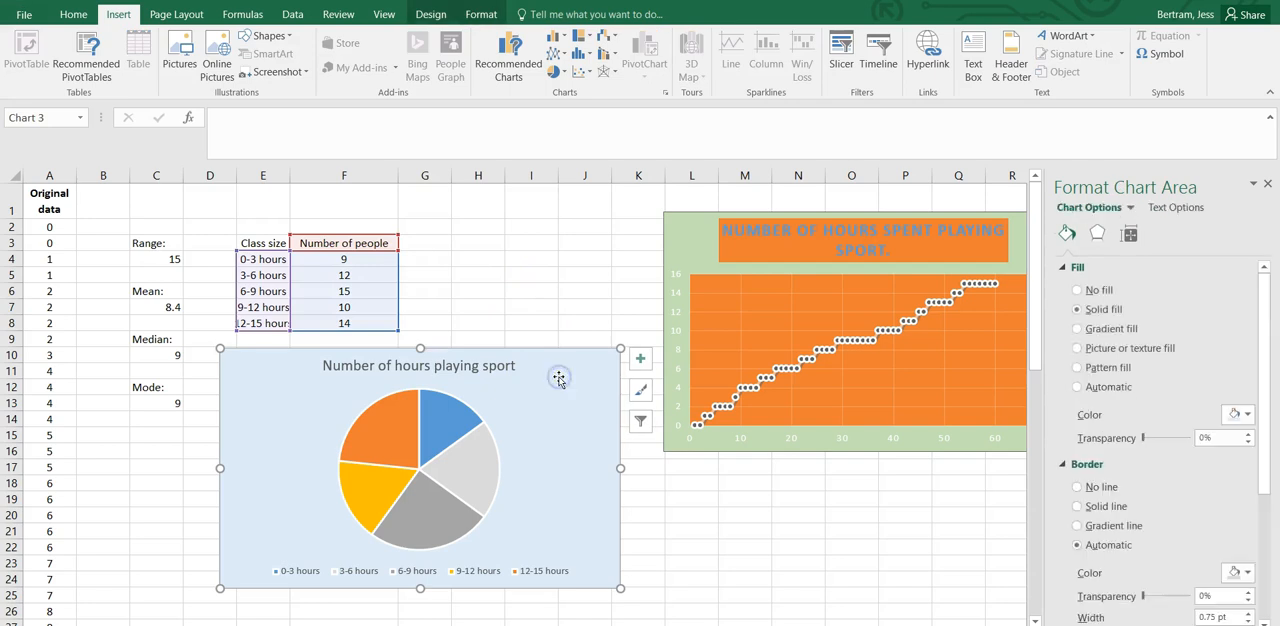
right_click(559, 376)
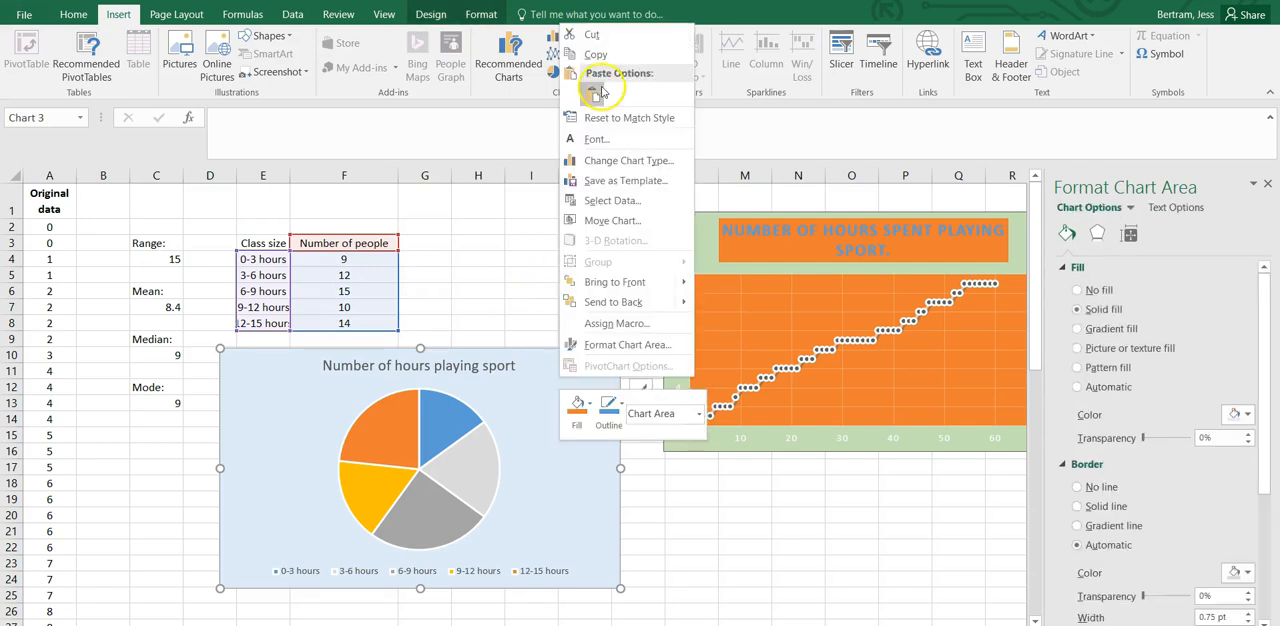
left_click(596, 55)
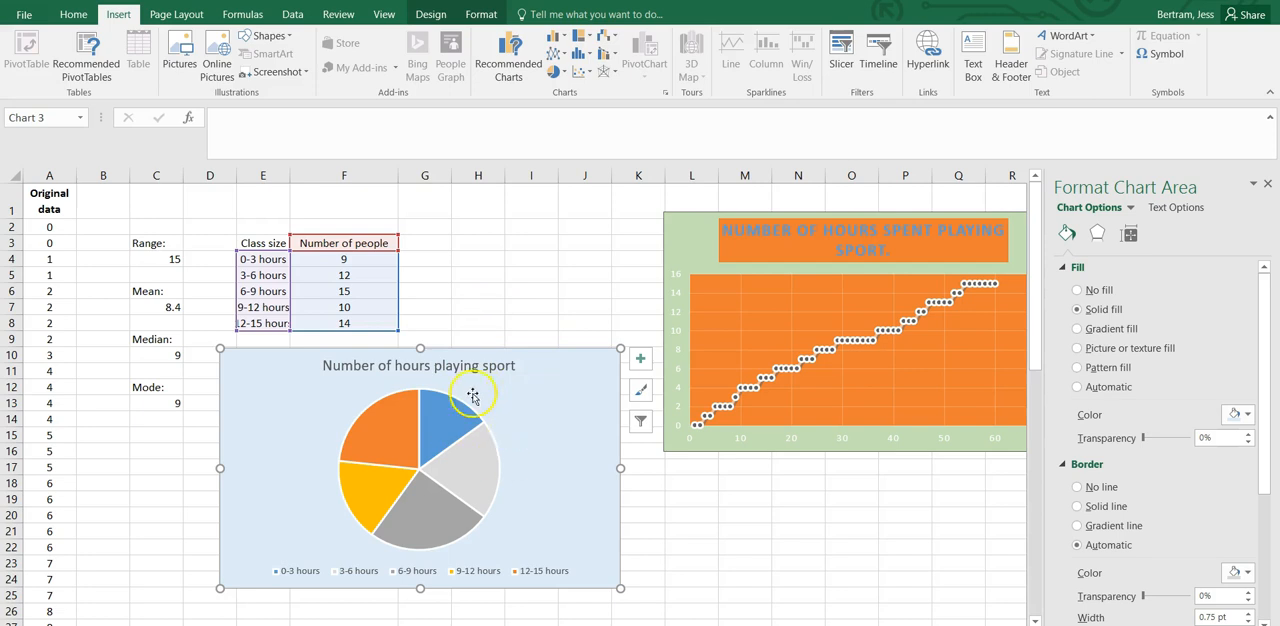
left_click(529, 317)
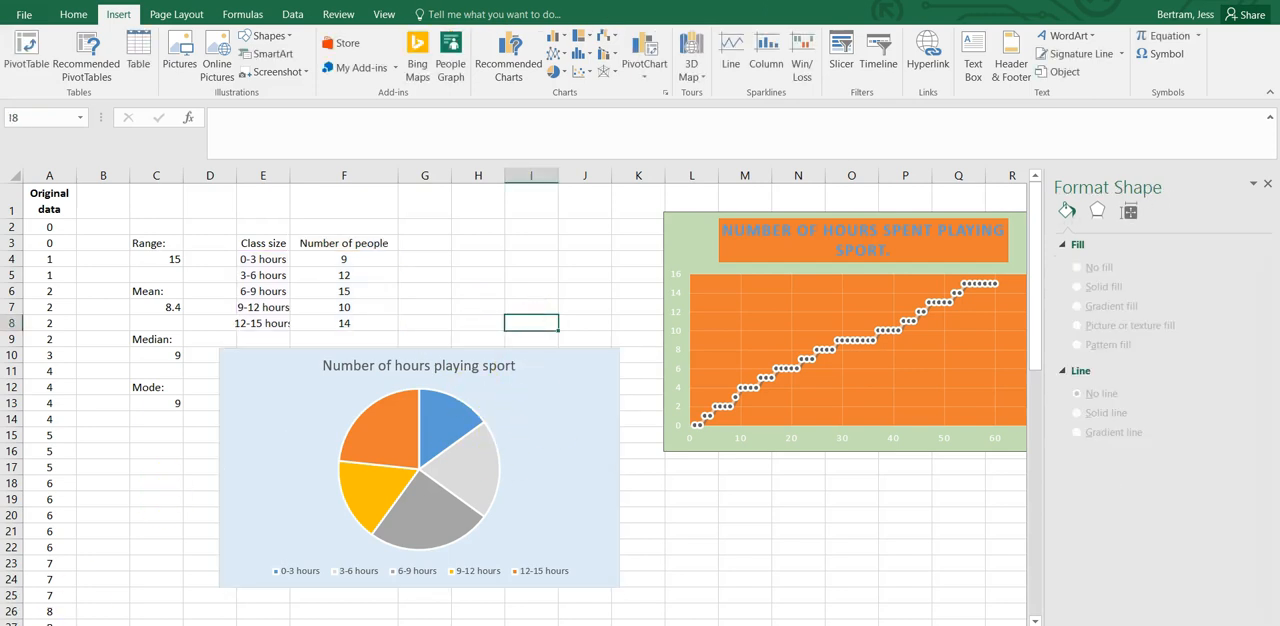